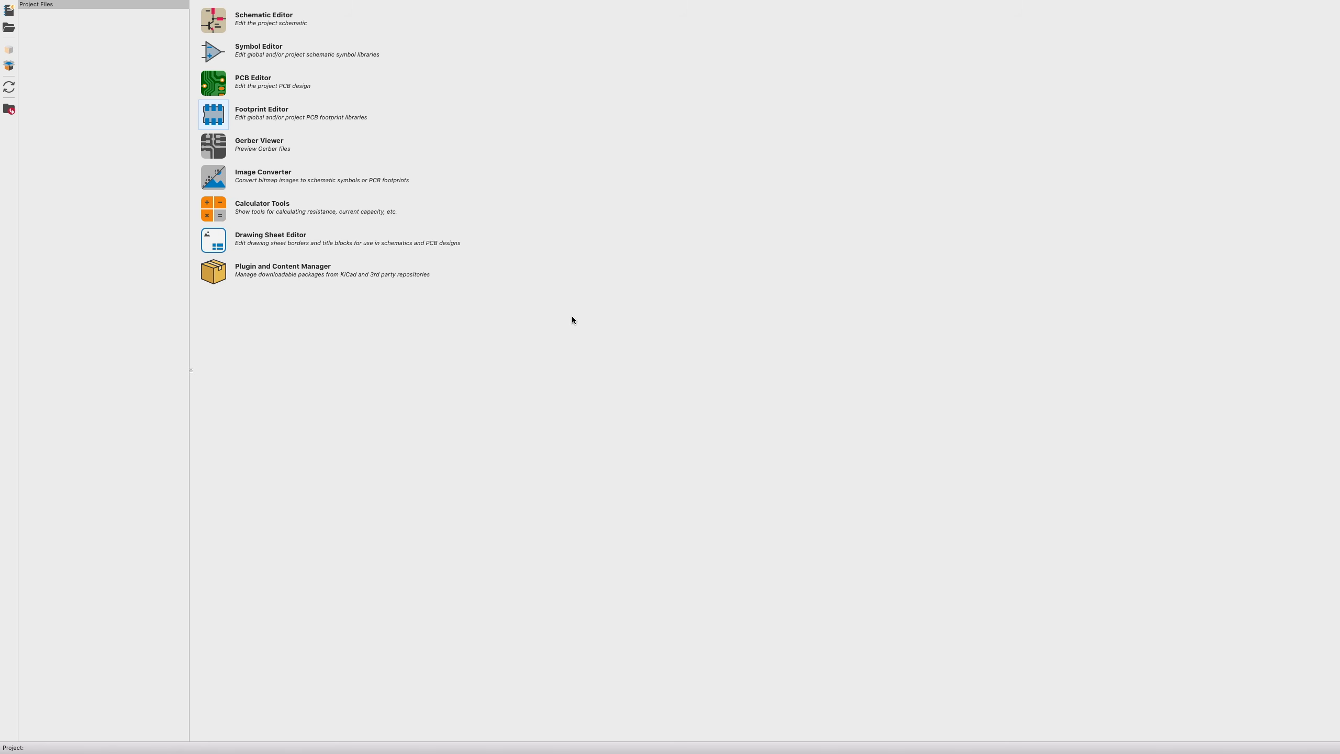
- Launch the Footprint Editor from the KiCad project manager
click(214, 114)
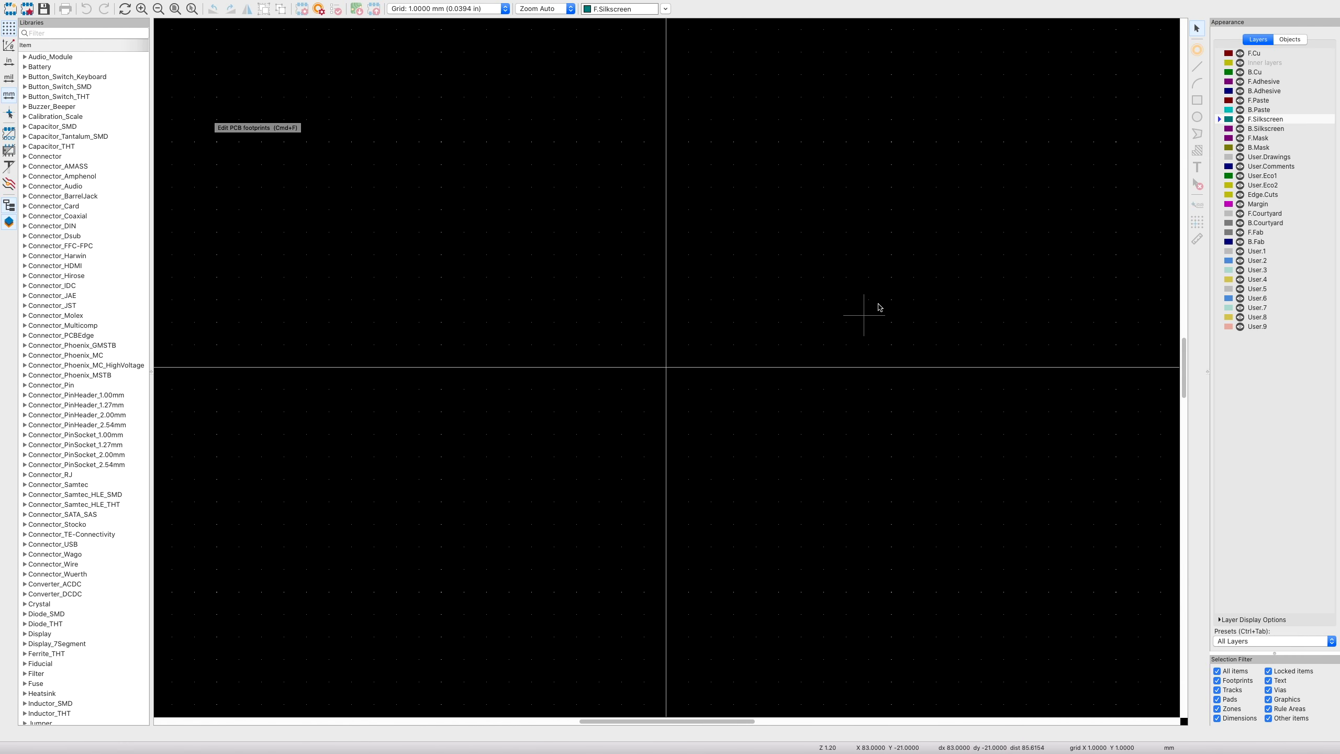
- Create a new footprint library named LED_Filaments
click(58, 4)
click(79, 22)
text(L)
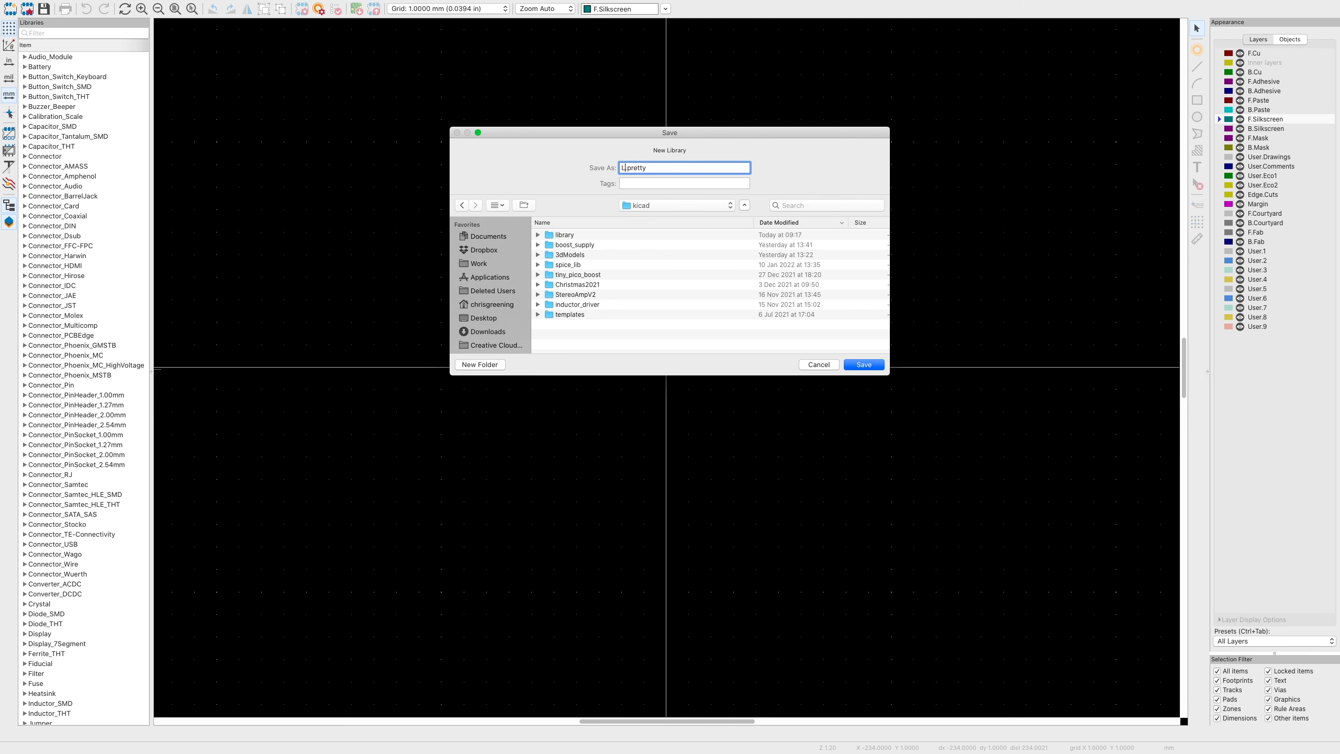
text(ED_Filaments)
key(Return)
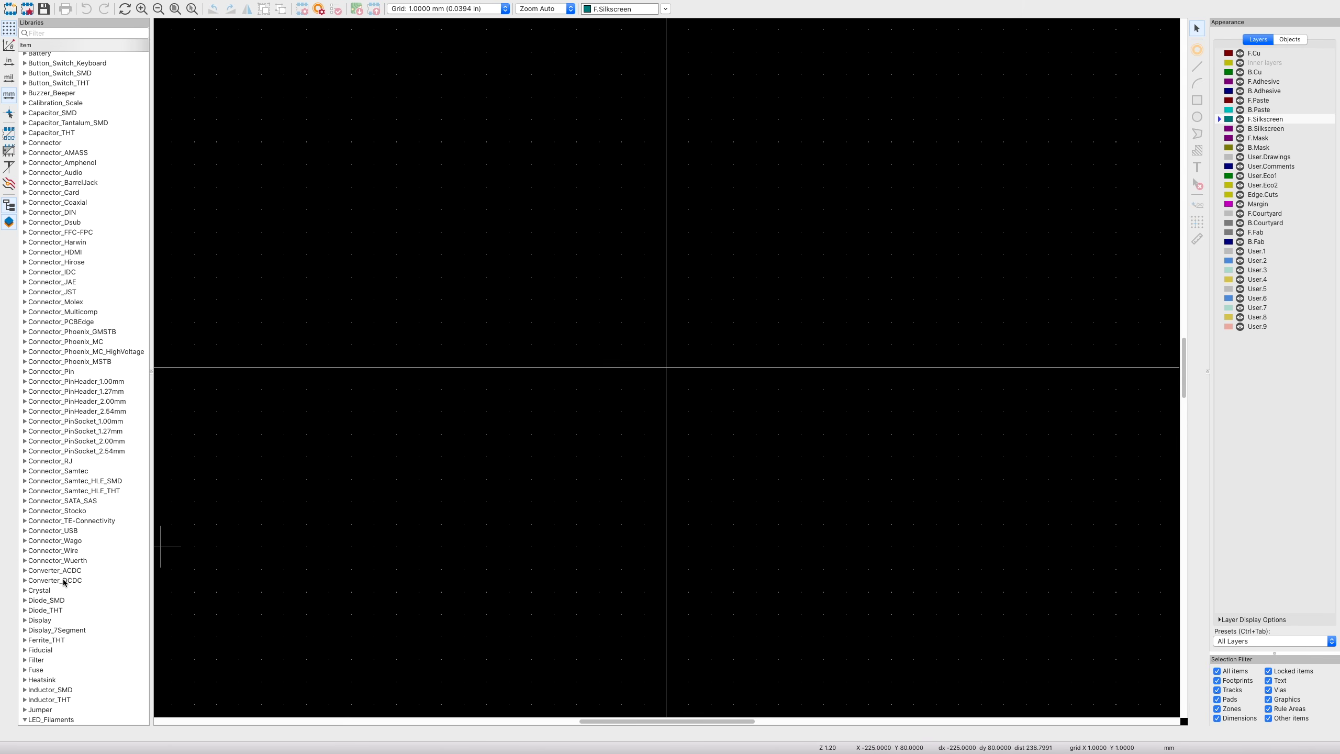
- Add a new footprint named LED_Filament_41mm to the LED_Filaments library
scroll(58, 559, down, 4)
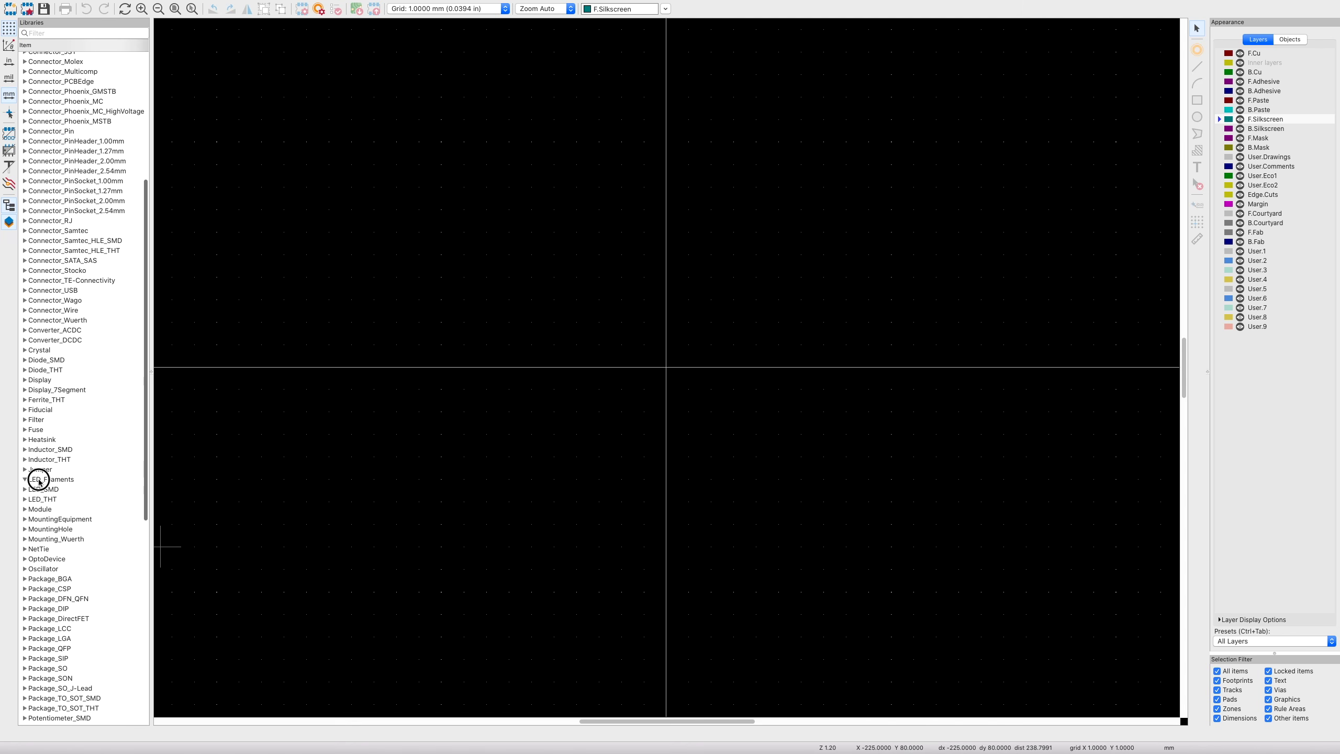
right_click(39, 482)
click(66, 499)
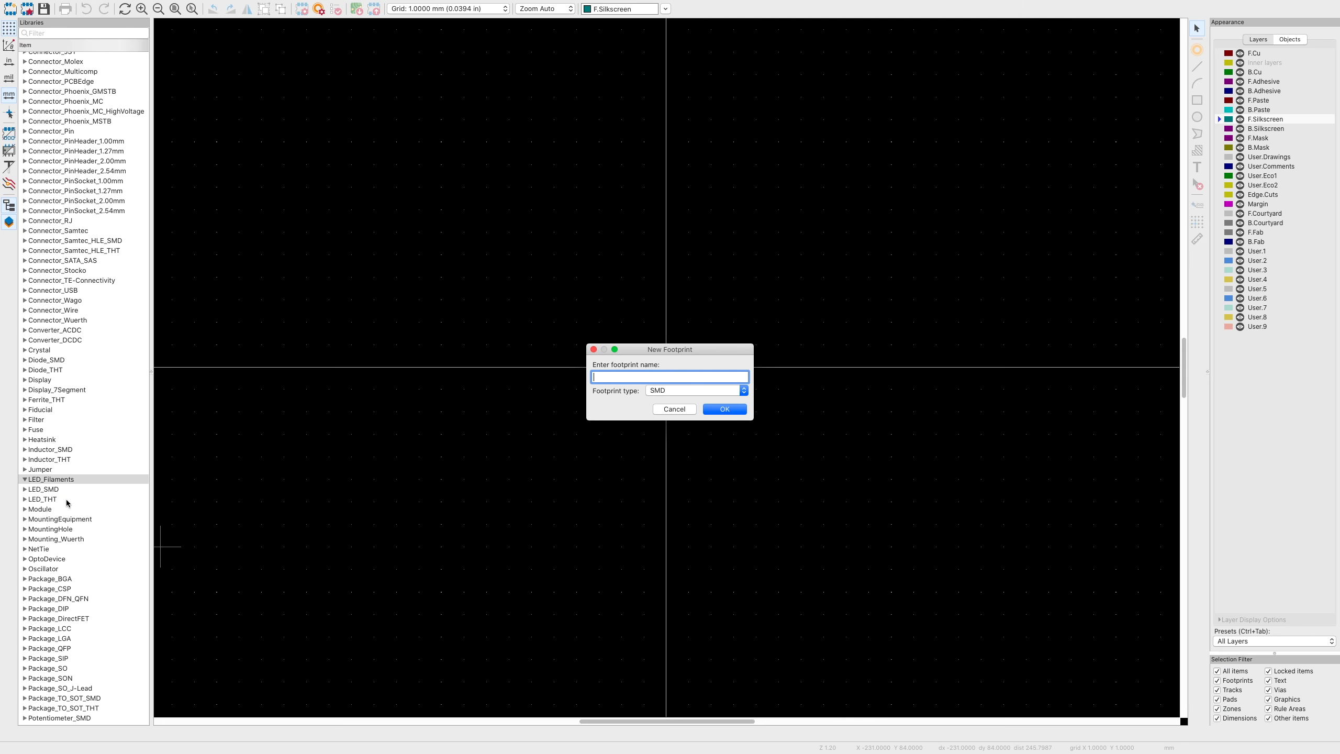
text(LED_Filament_41mm)
key(Return)
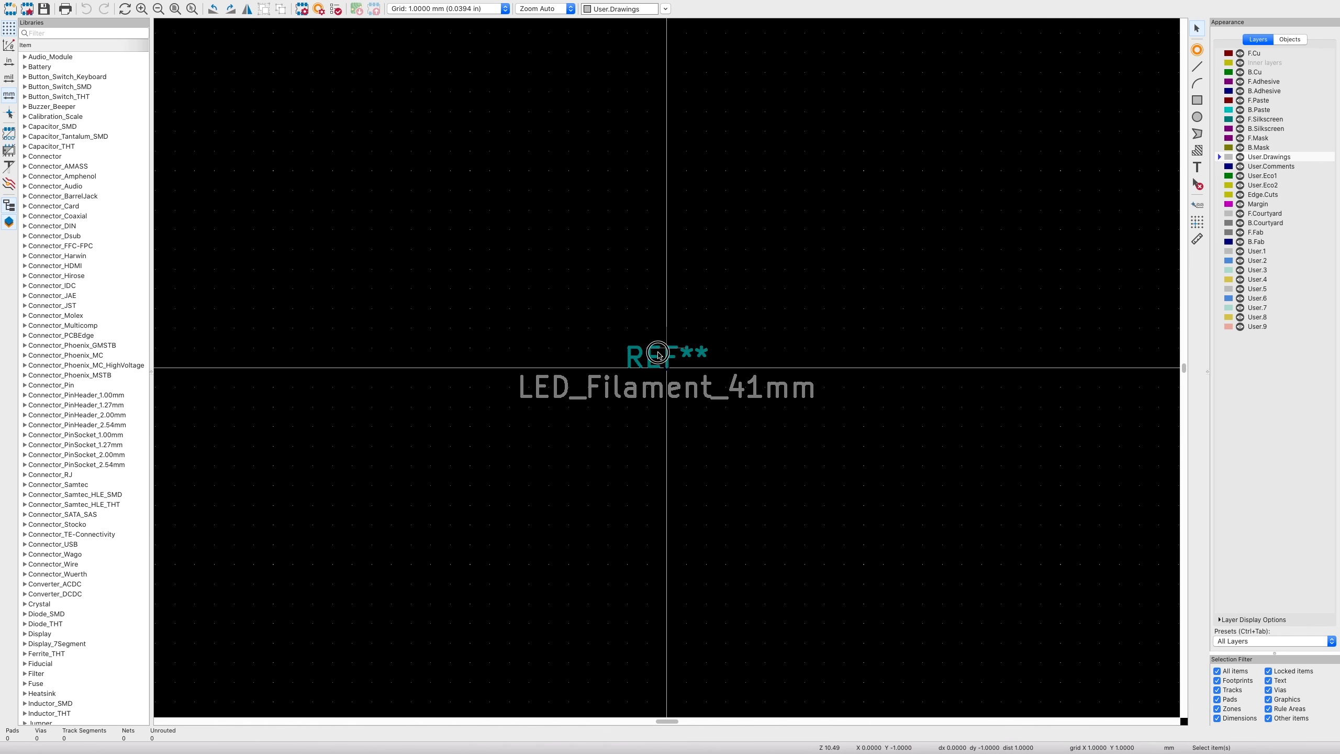
- Raise the reference text and move the value text about 3 mm down
click(667, 328)
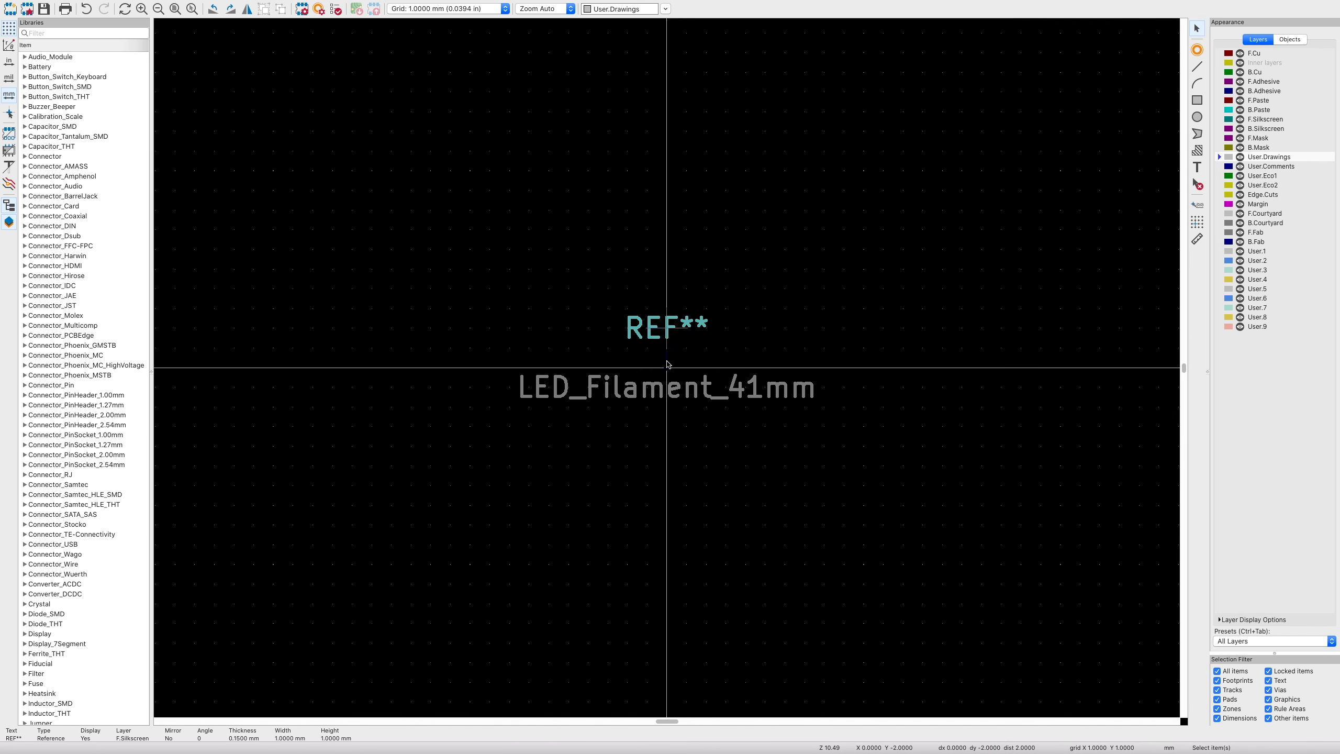
click(663, 388)
drag(663, 389, 668, 423)
scroll(667, 362, up, 2)
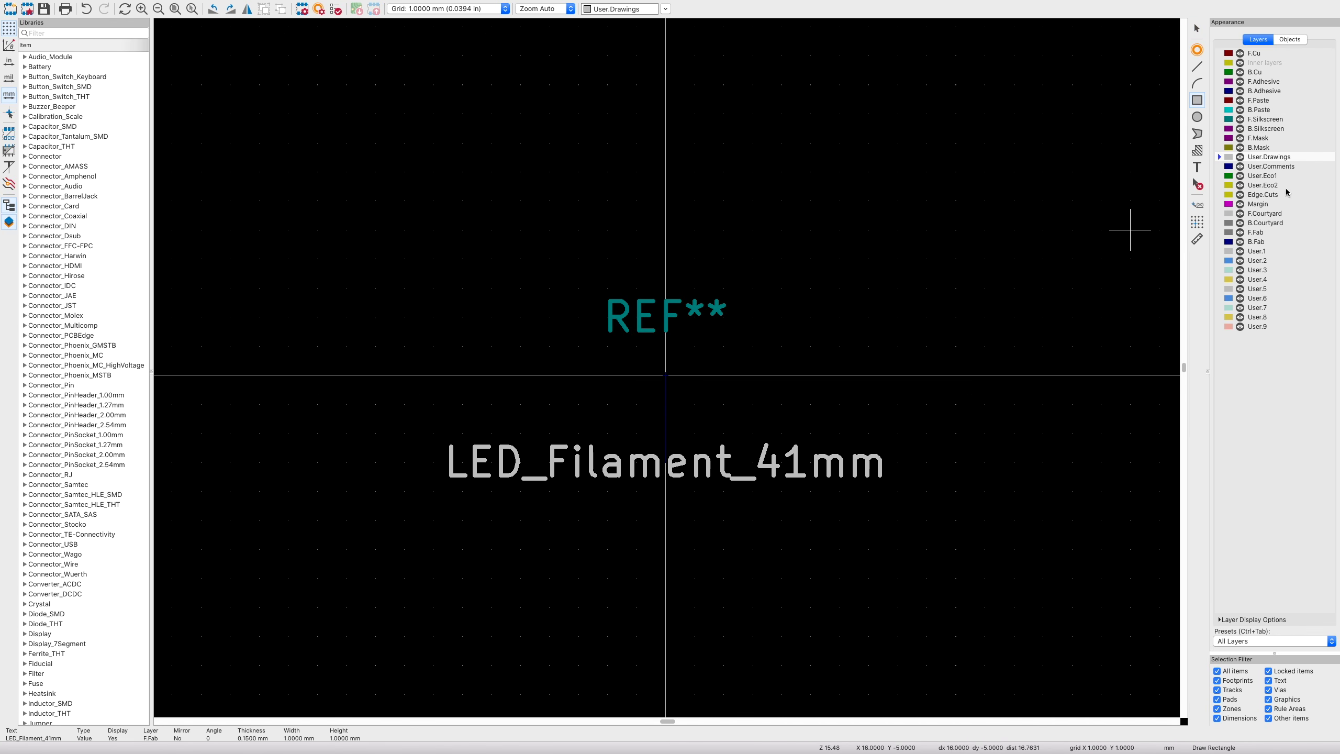
- Draw a rough rectangle on User.Drawings near the footprint origin
click(607, 375)
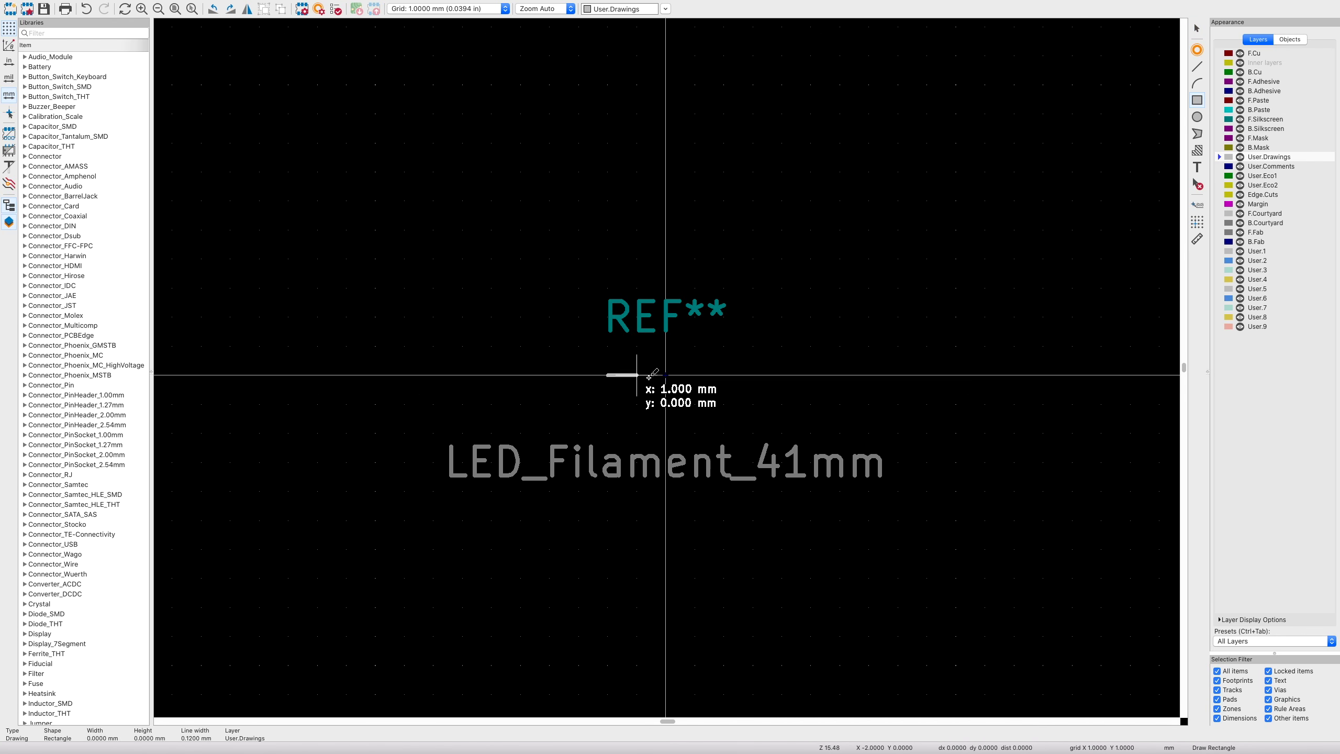
click(753, 404)
key(Escape)
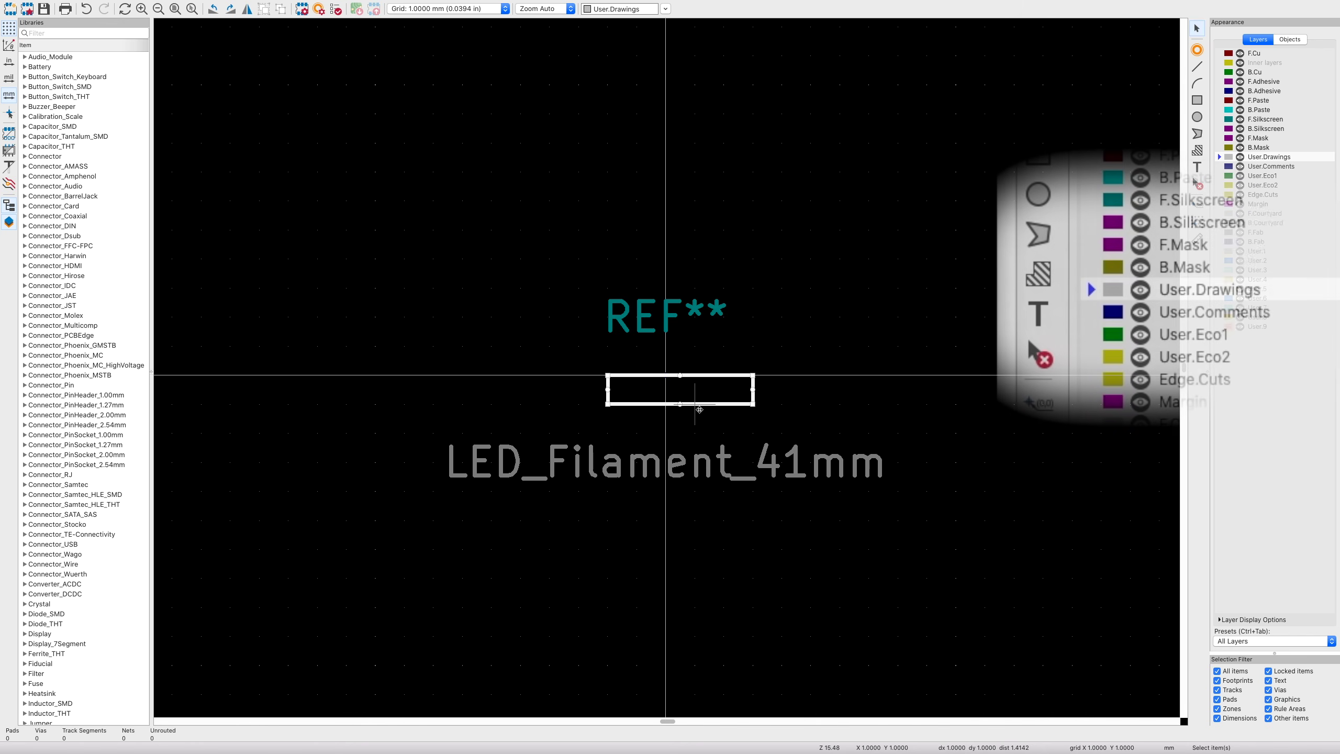
- Set the rectangle corners to -16.5,-1.25 and 16.5,1.25 mm
double_click(701, 404)
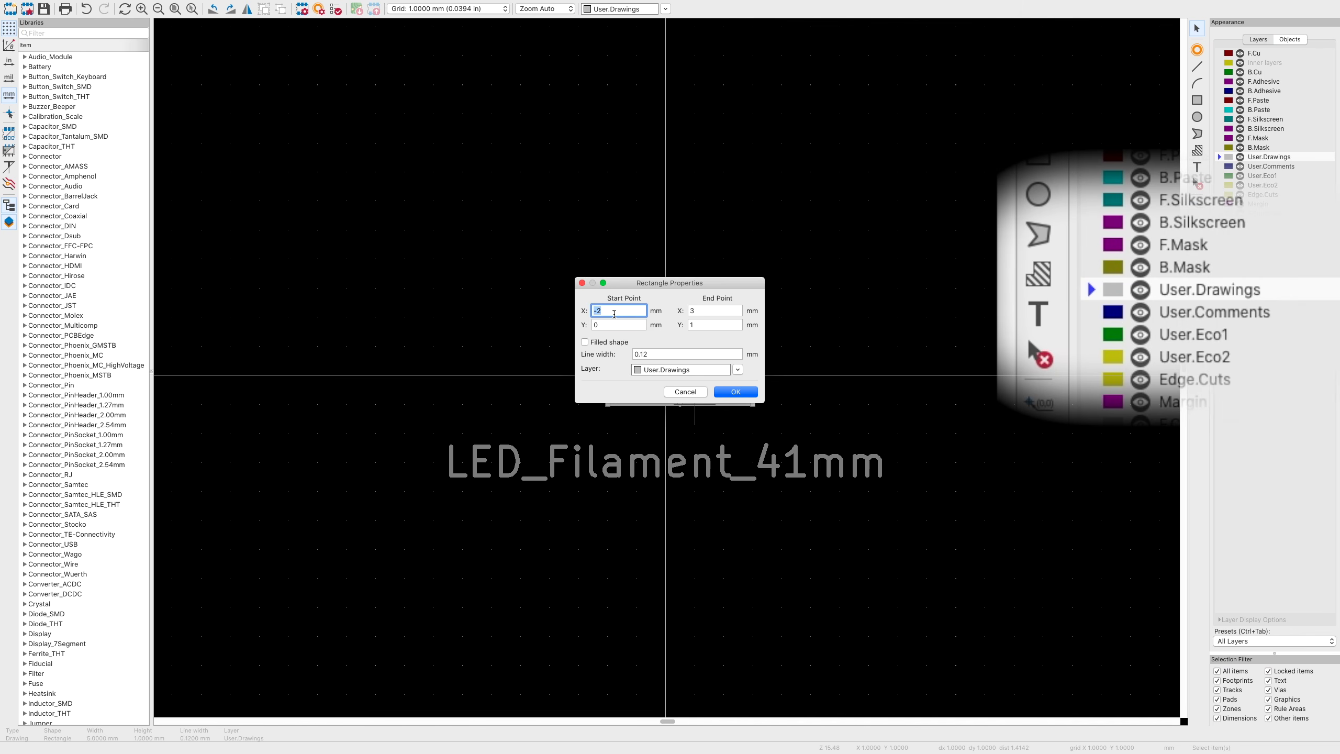
key(BackSpace)
text(16.5)
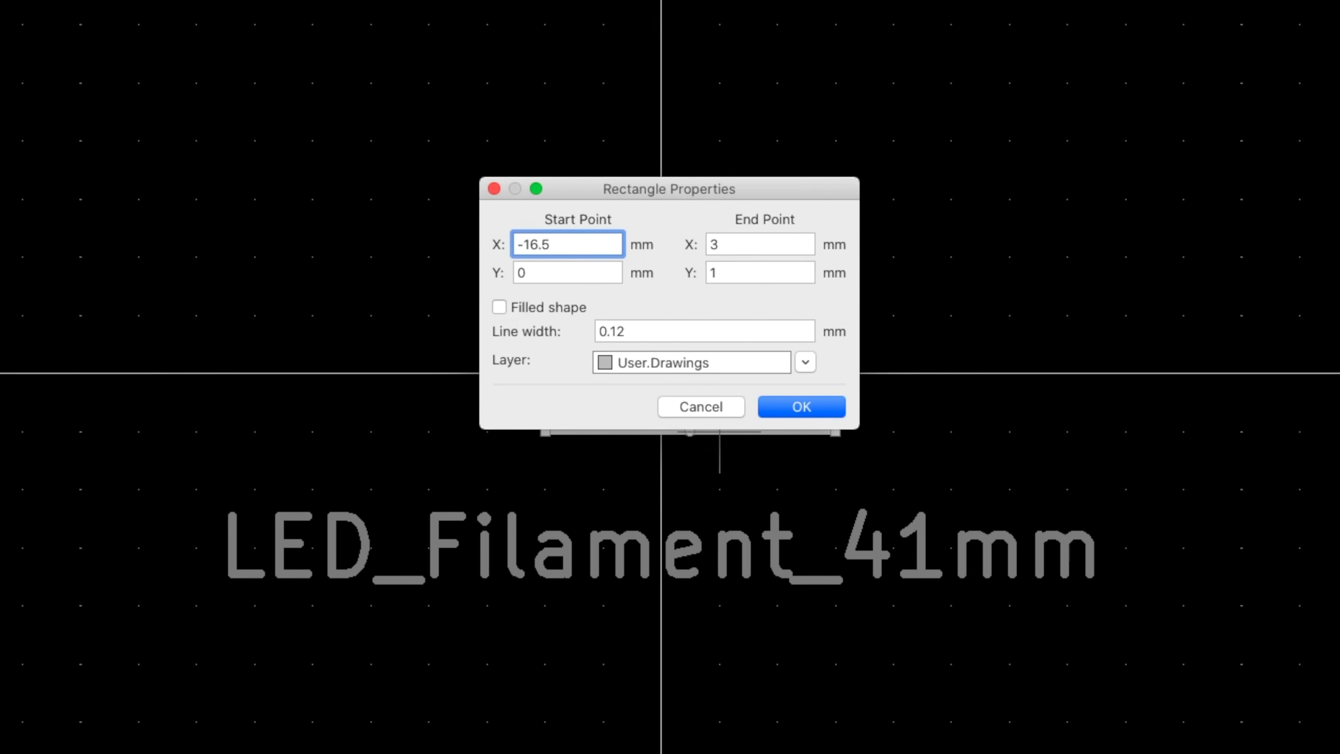
key(Tab)
text(-1.25)
key(Tab)
text(16)
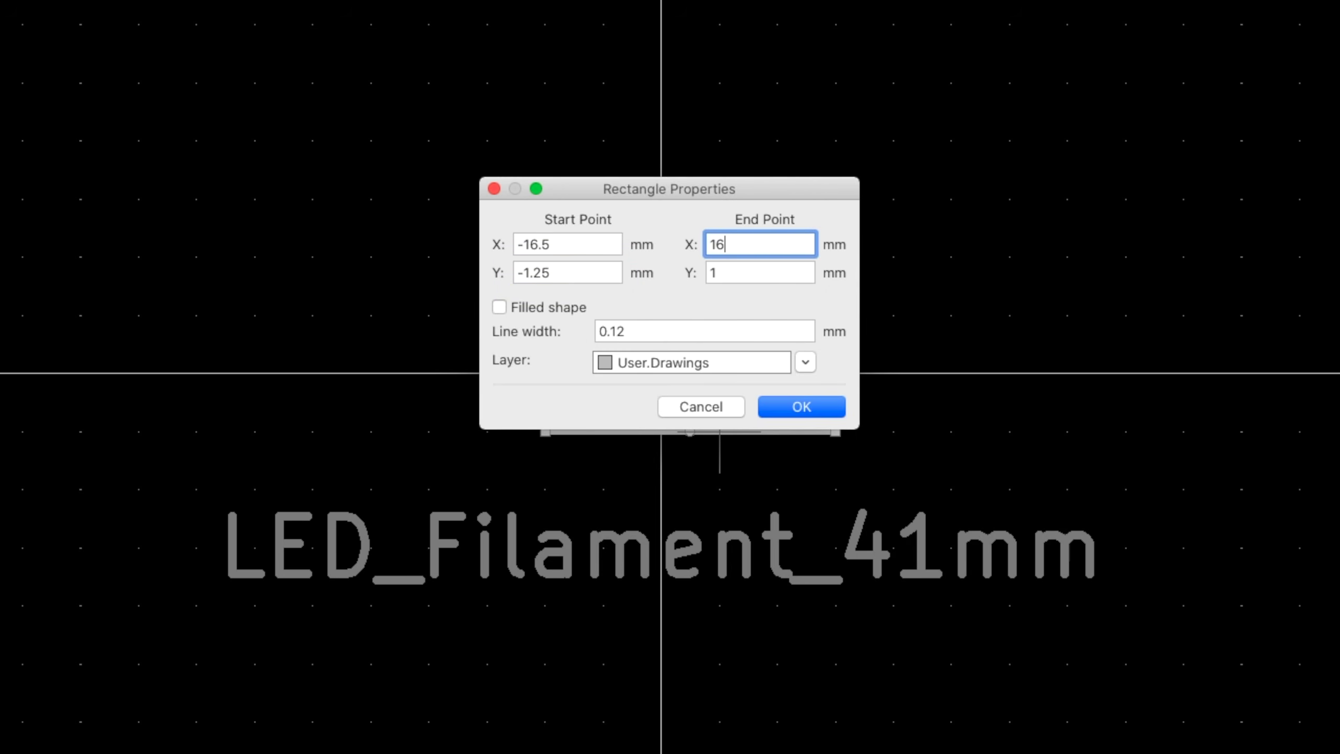
text(.5)
key(Tab)
text(1.25)
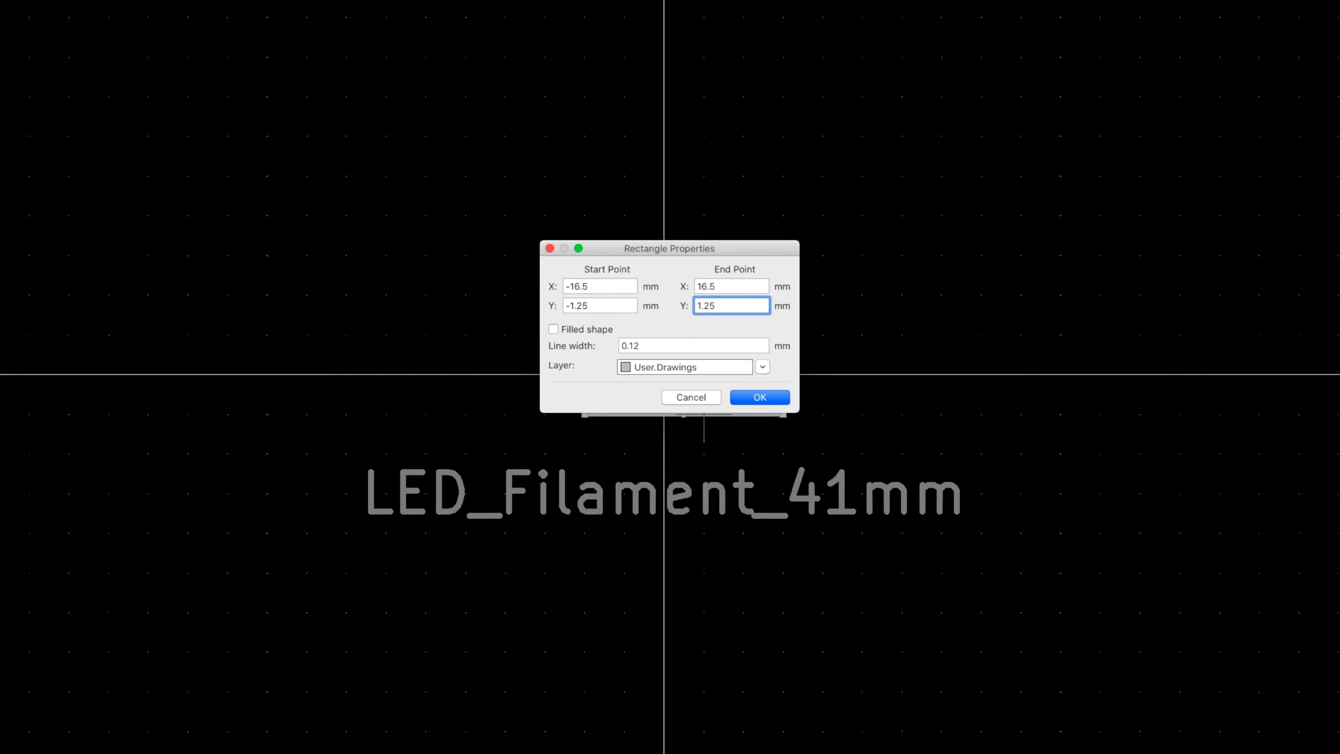
key(Return)
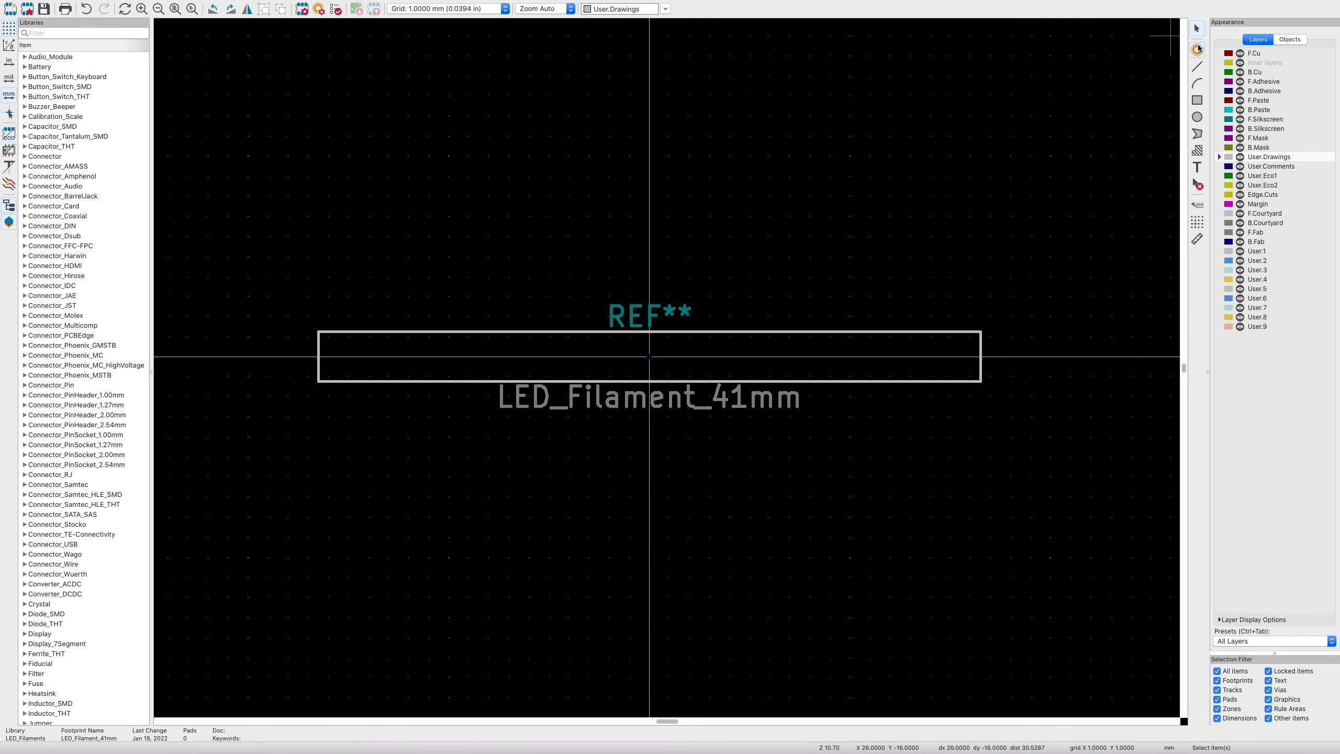
click(1198, 49)
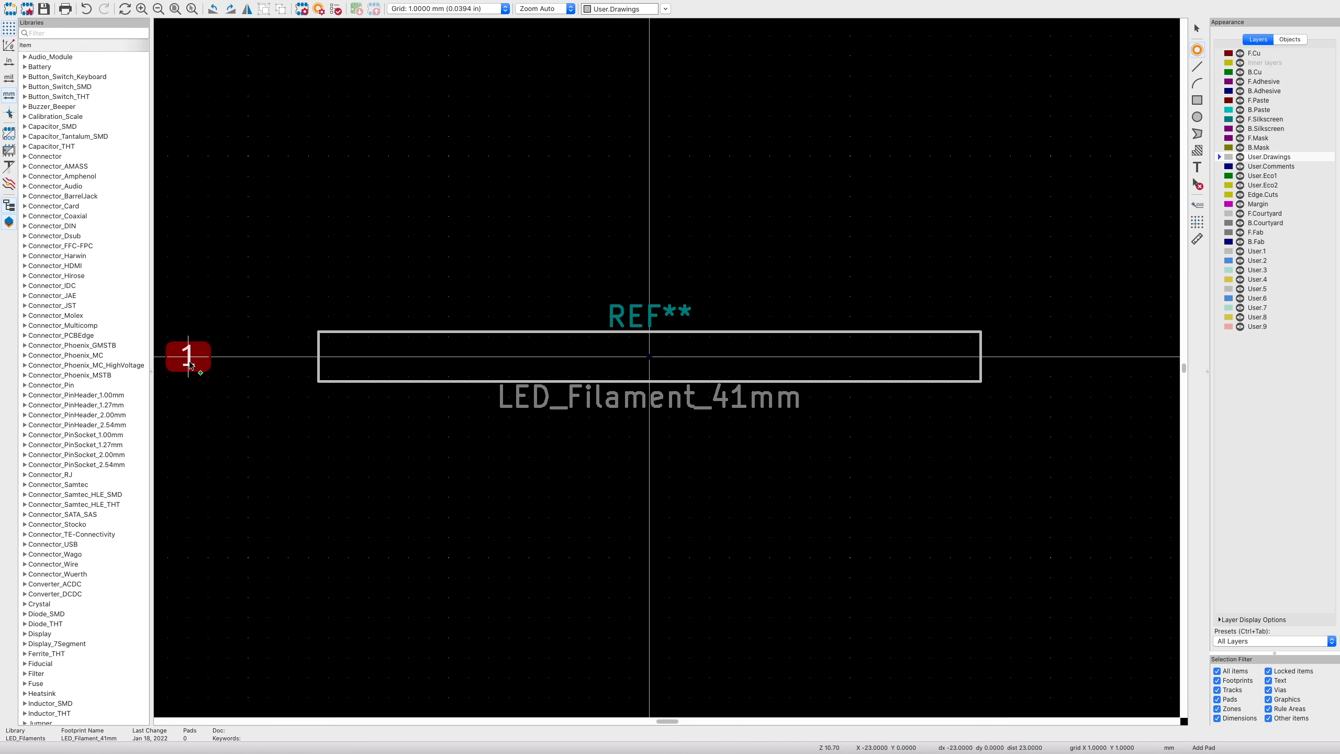
- Place two SMD pads and set pad 1 to X -19 with 3 mm width
click(288, 357)
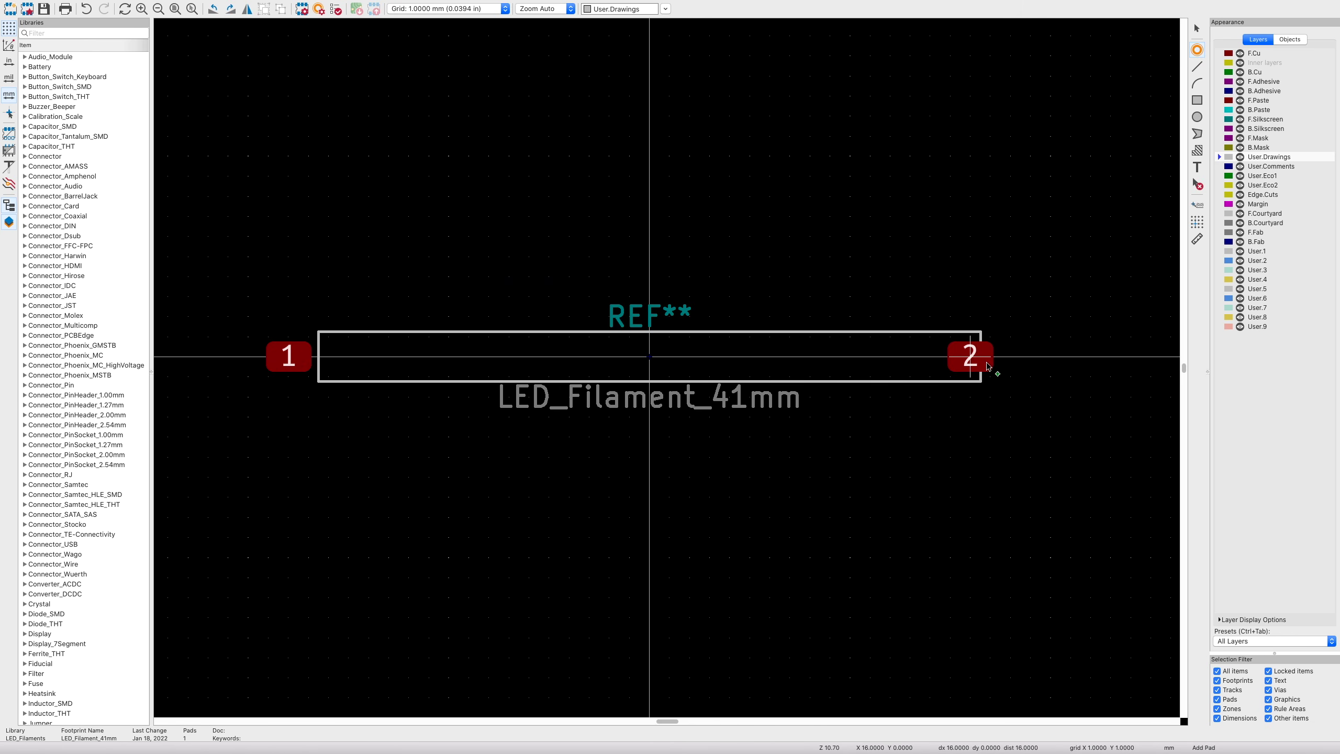
click(1010, 357)
key(Escape)
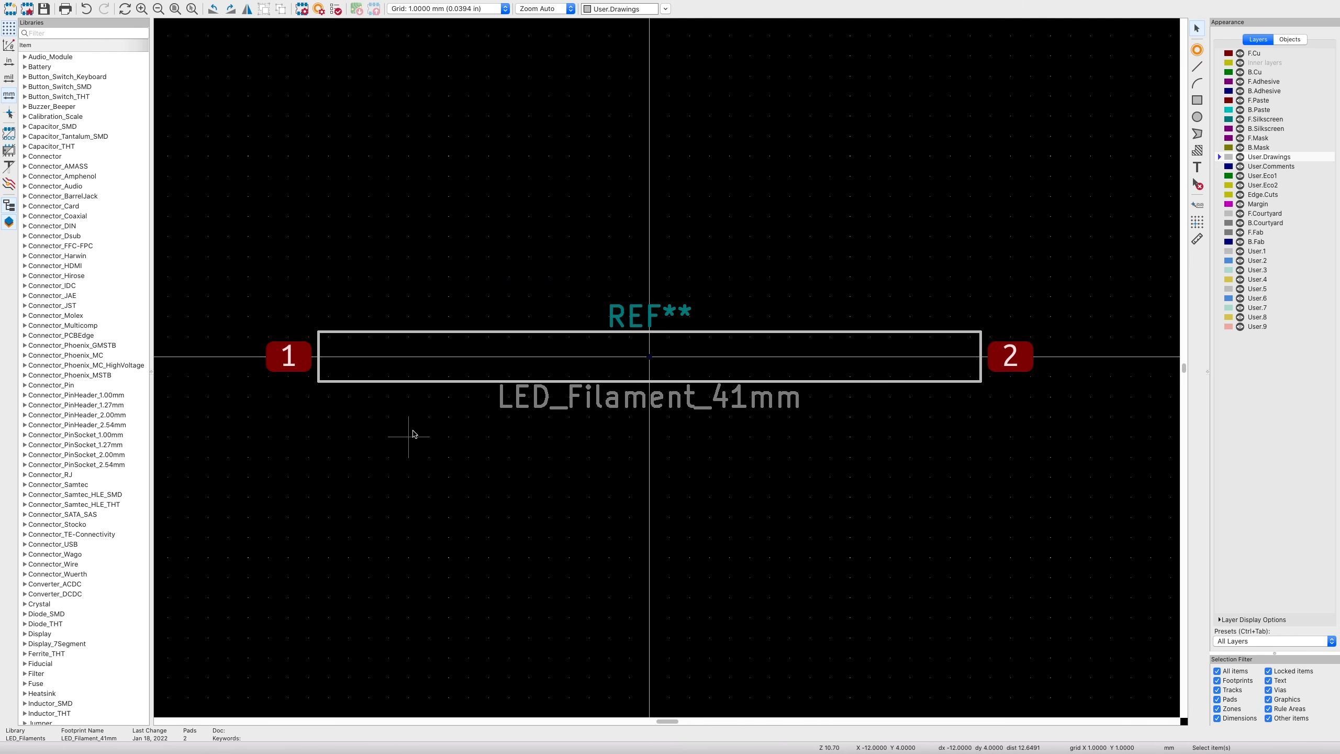
double_click(295, 365)
click(483, 302)
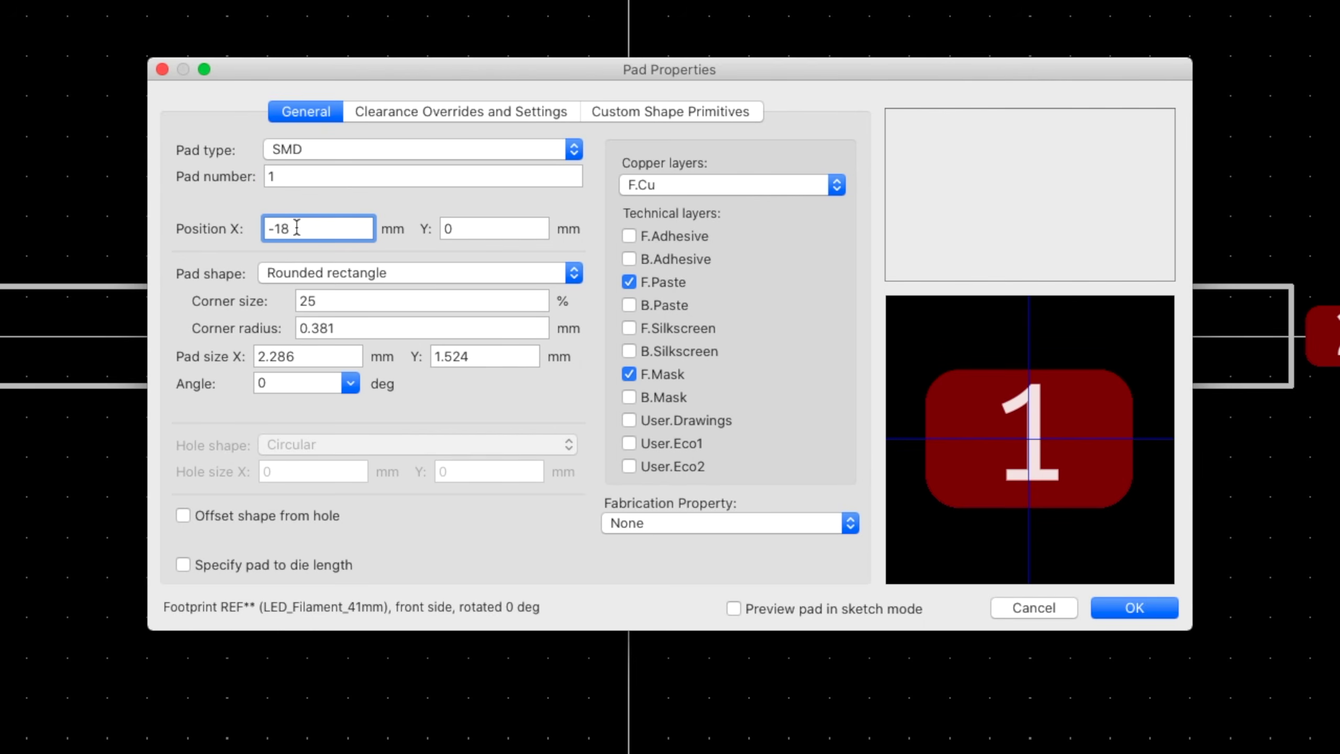
click(308, 357)
text(3)
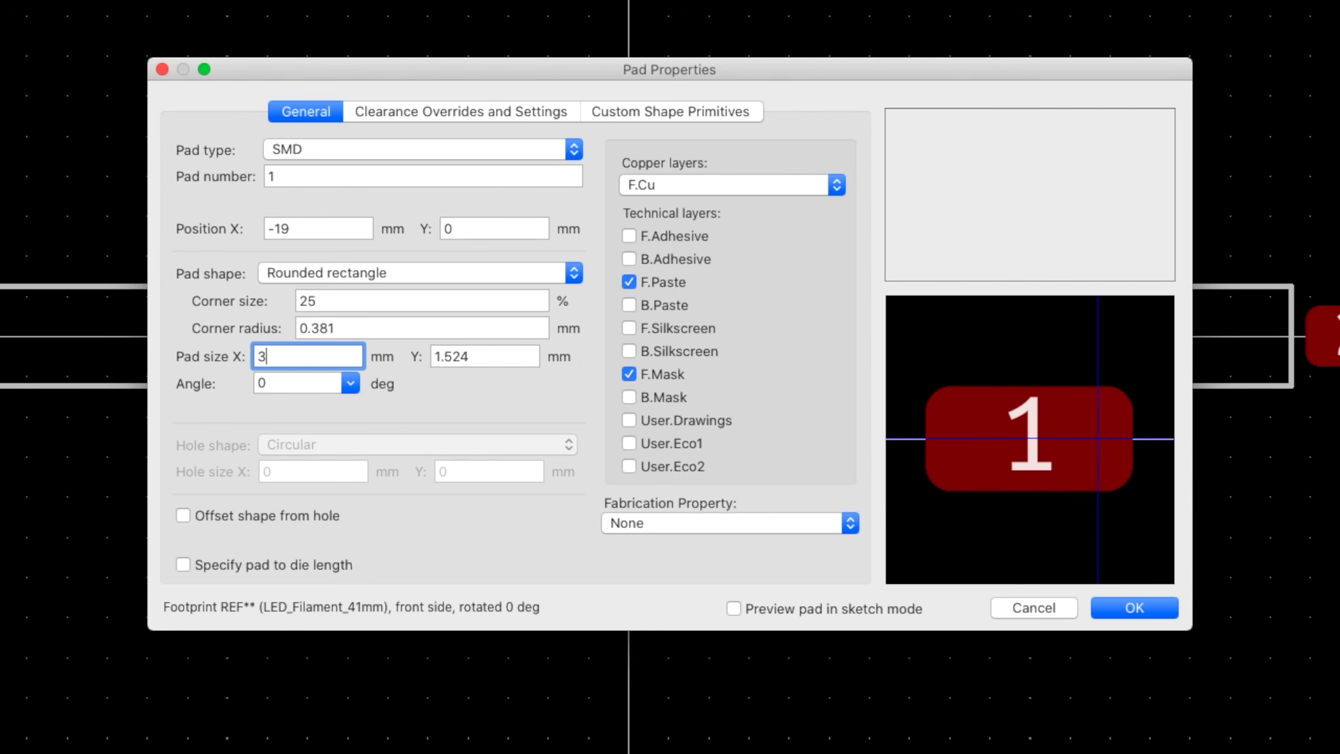
click(1134, 608)
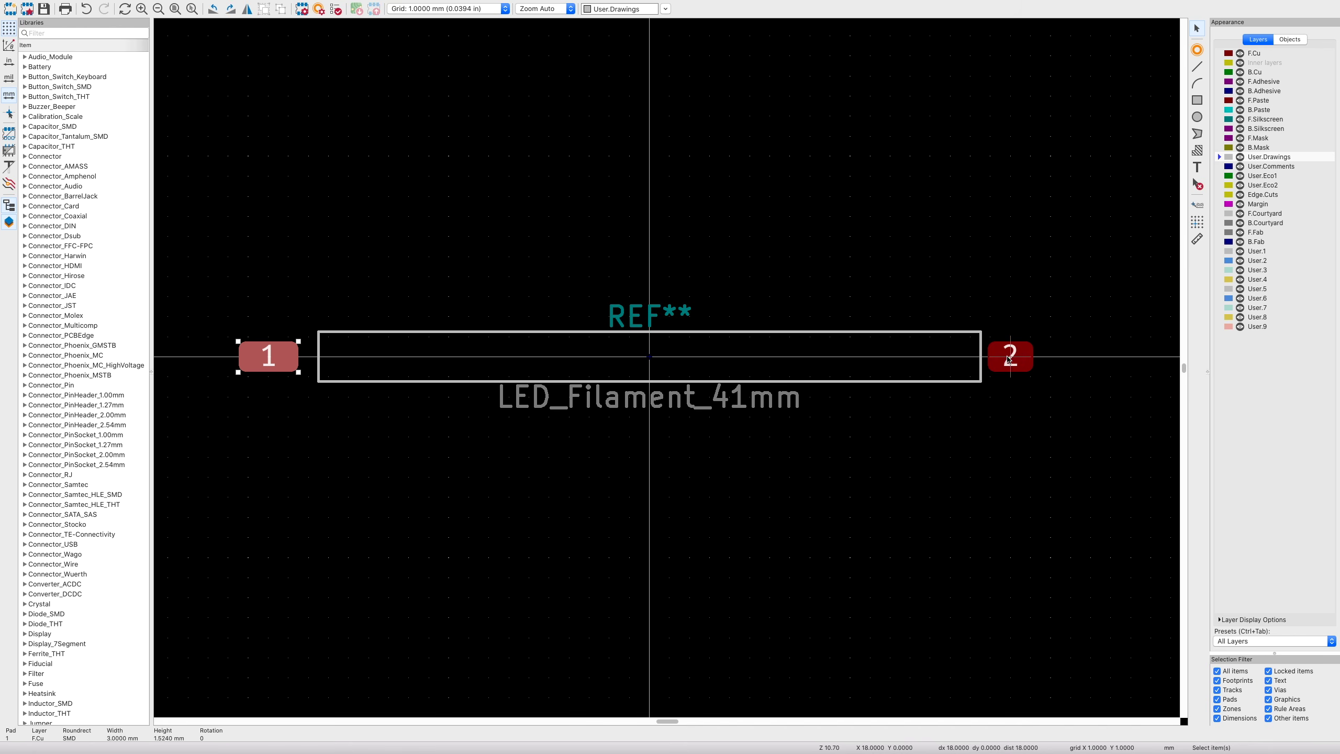
- Set pad 2 to X 19 with a 3 mm width
double_click(1007, 358)
double_click(481, 303)
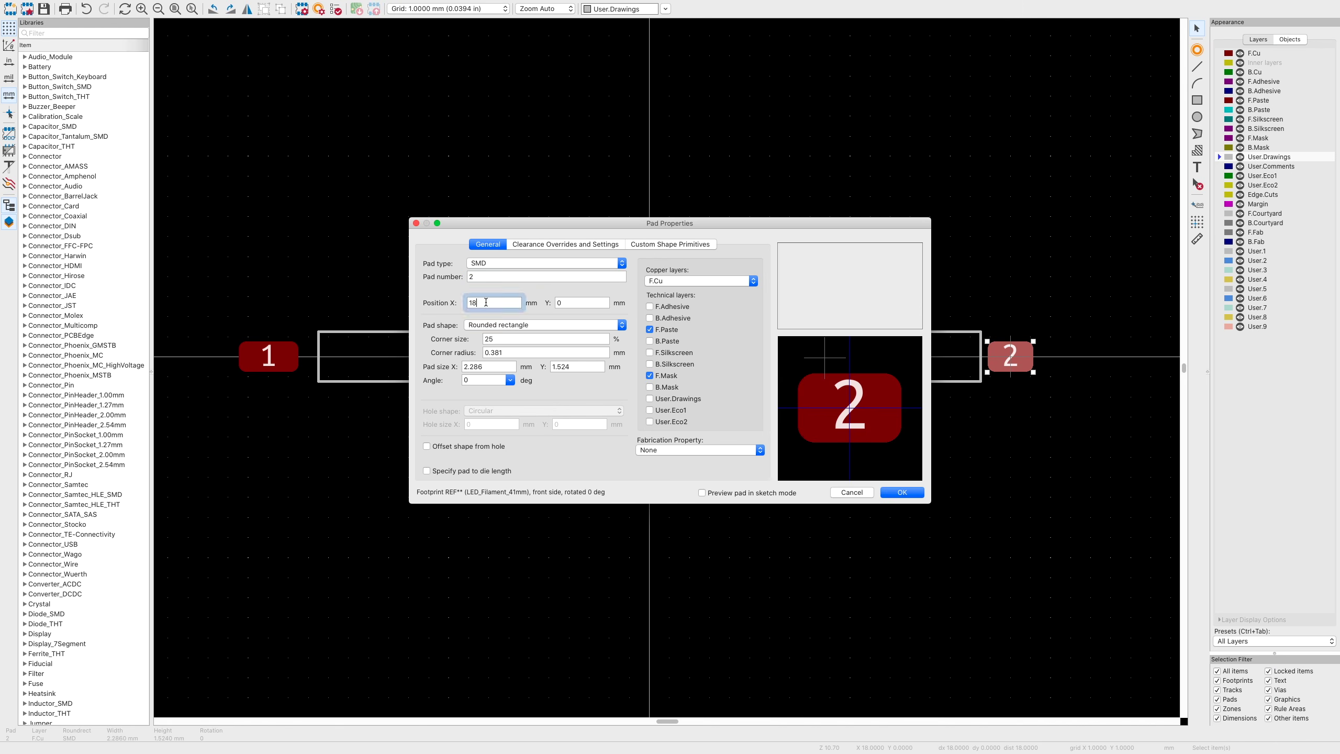
text(19)
double_click(488, 367)
text(3)
key(Tab)
click(921, 491)
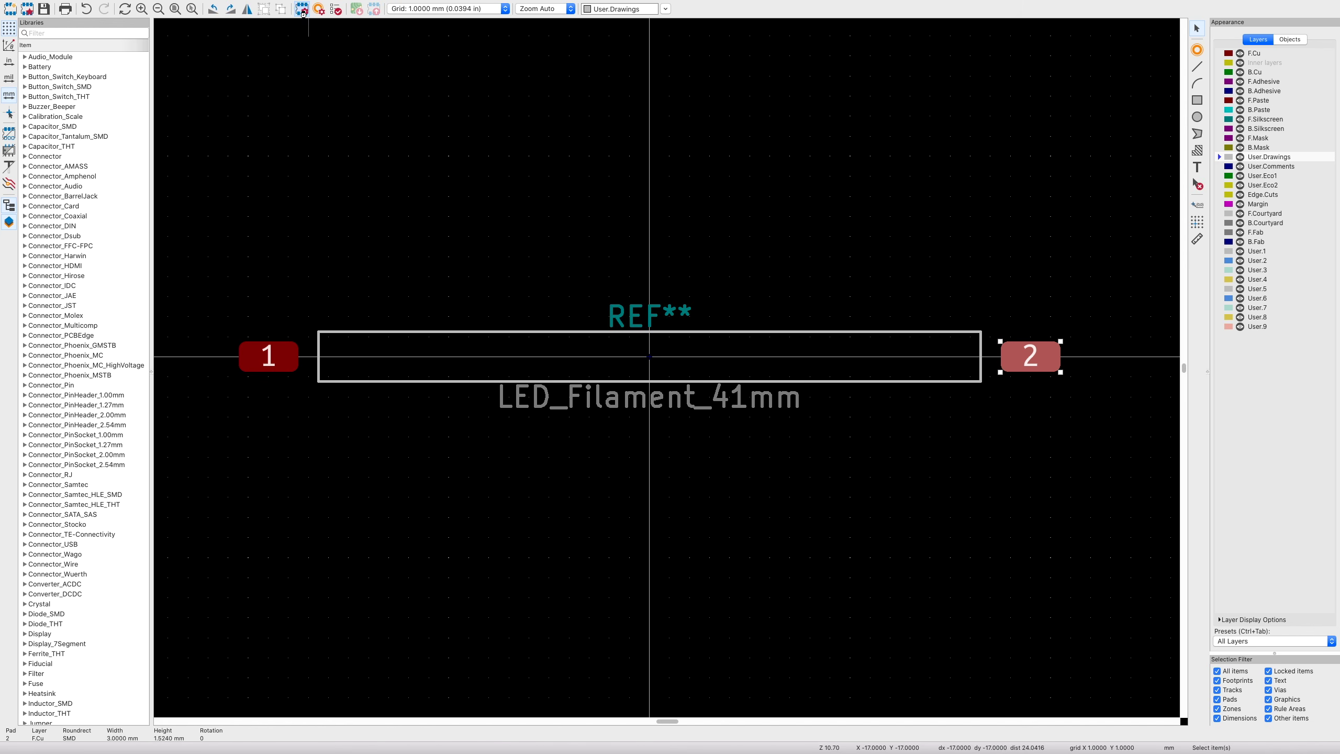
click(302, 8)
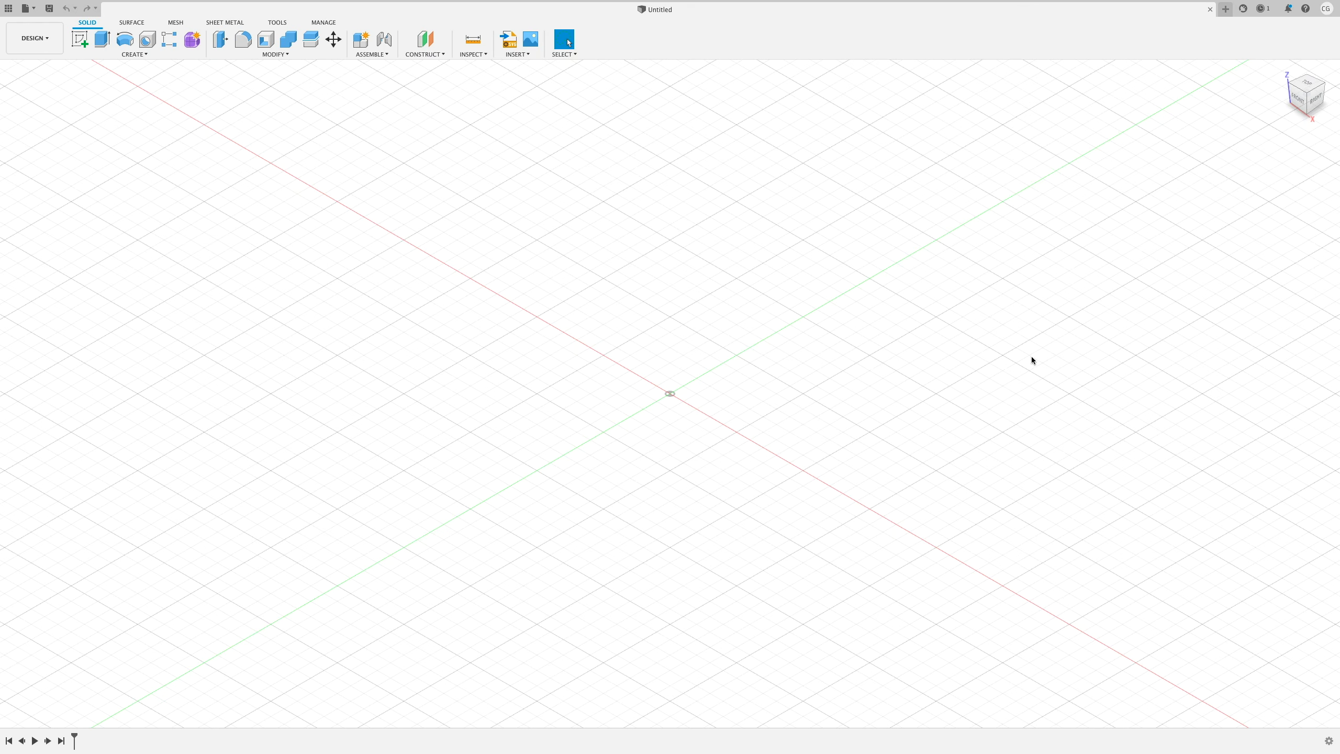
- Sketch a 41 × 0.8 mm centre-point rectangle at the origin on the XY plane
click(80, 39)
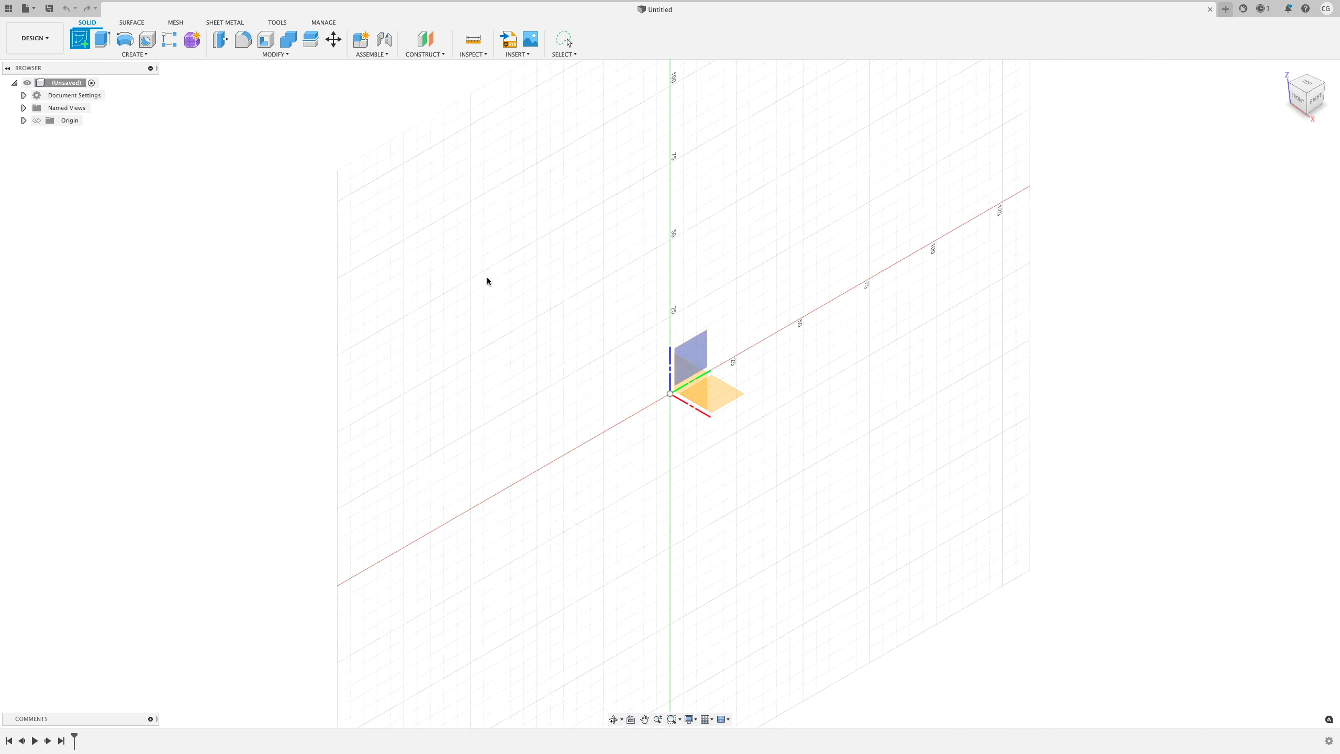
click(720, 394)
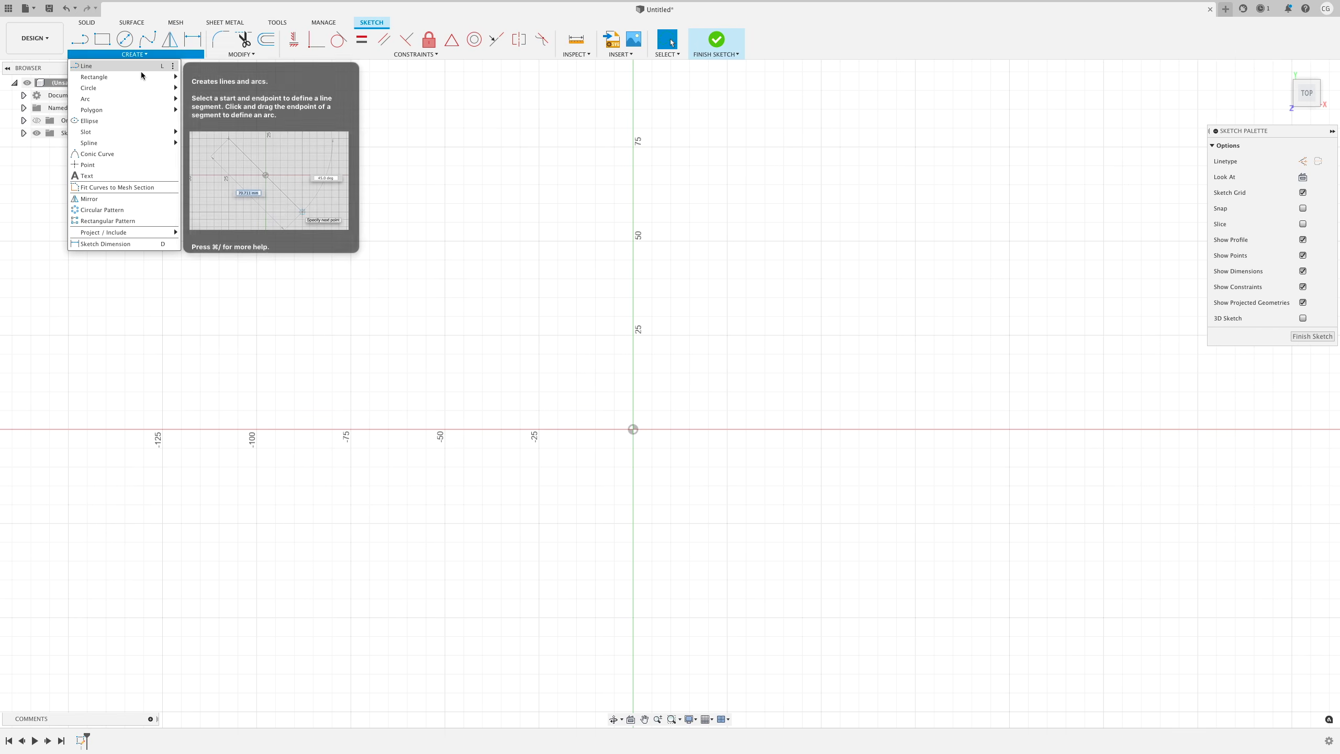
mouse_move(90, 75)
click(221, 91)
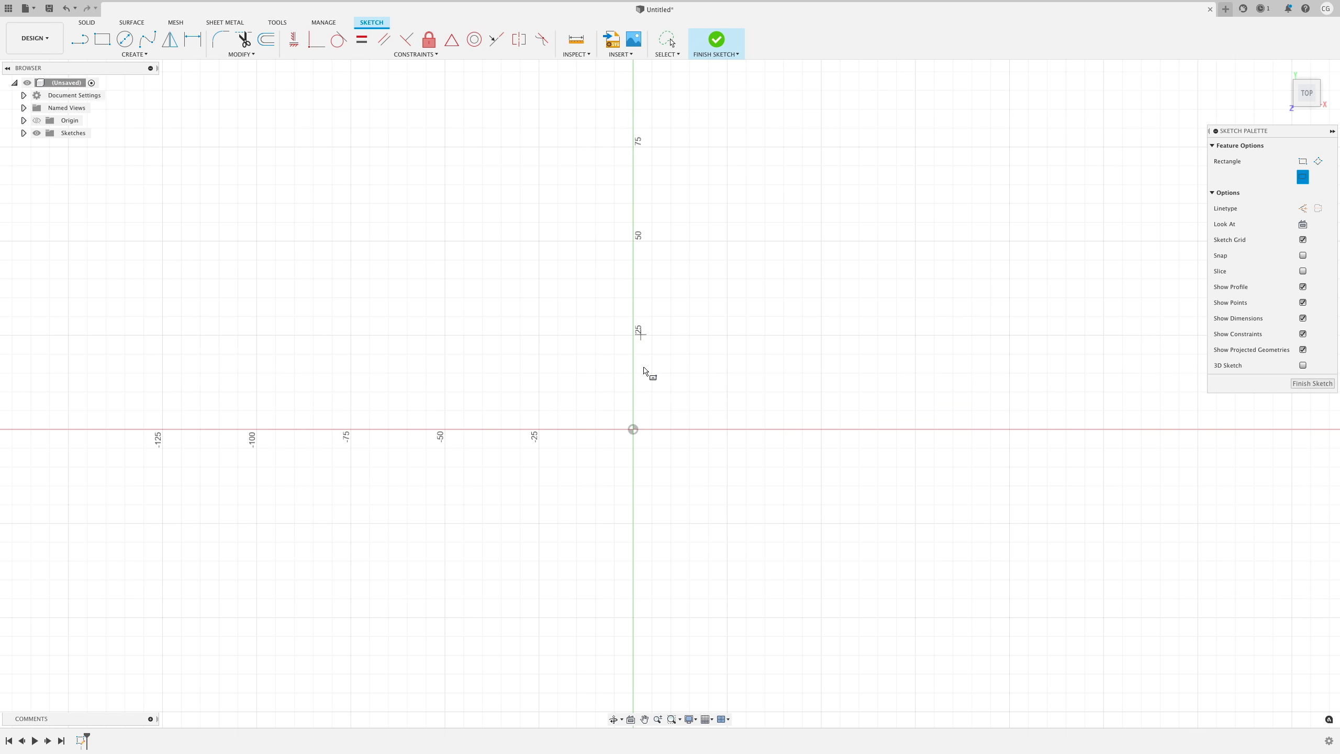
click(633, 429)
text(0.8)
key(Tab)
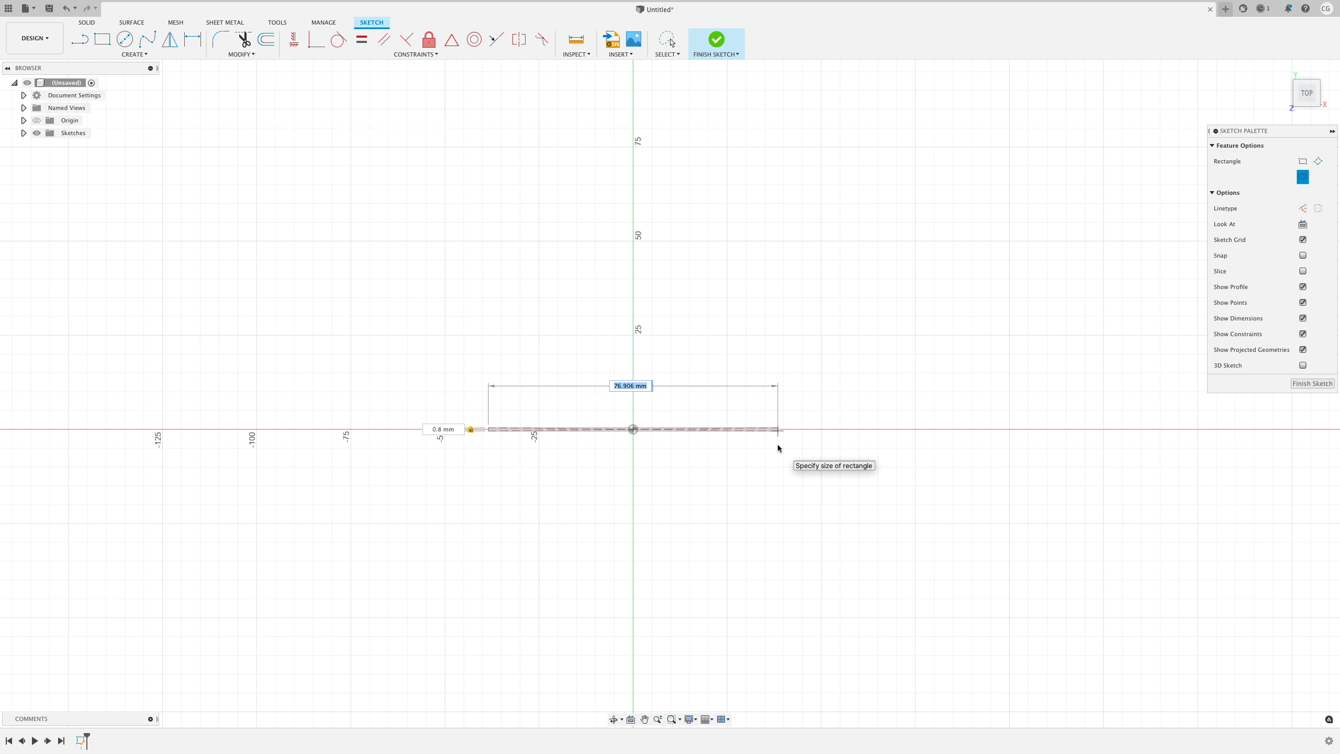
text(41)
key(Tab)
key(Return)
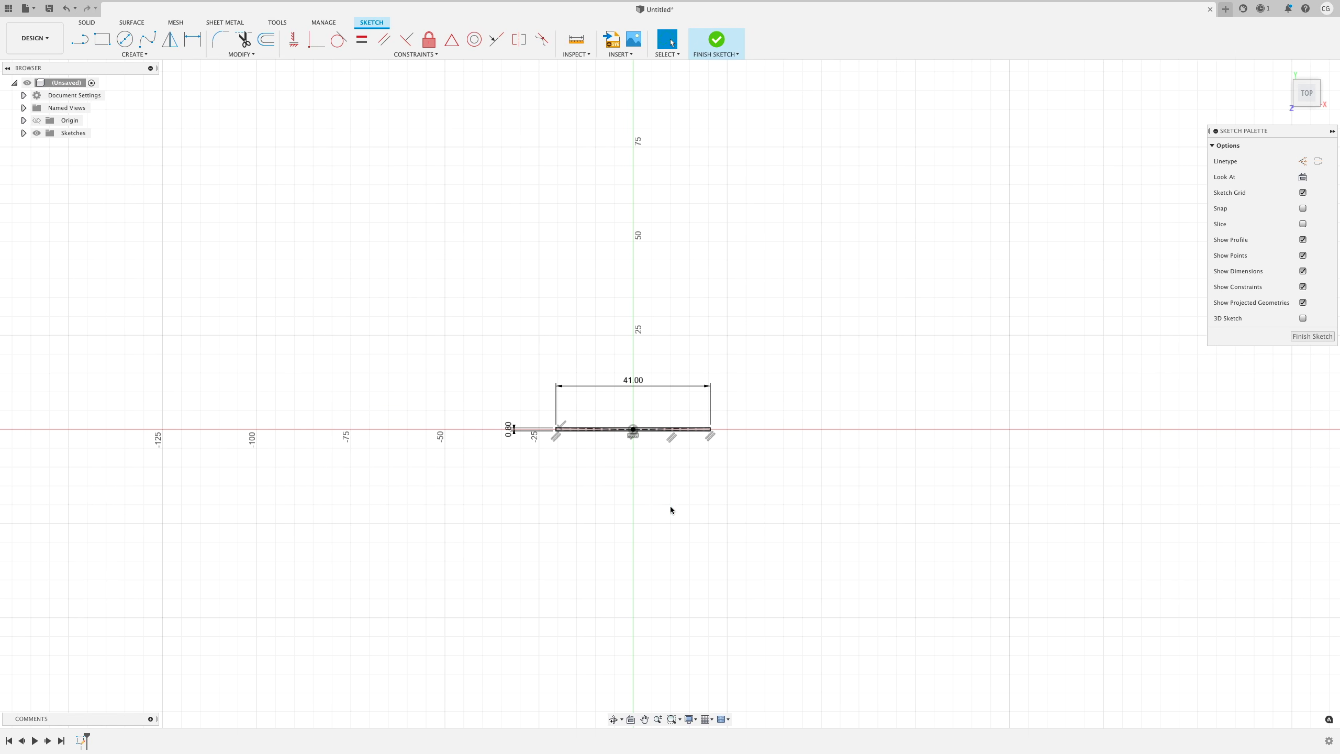
shift+middle_drag(670, 506, 603, 484)
scroll(603, 485, up, 8)
scroll(603, 485, up, 10)
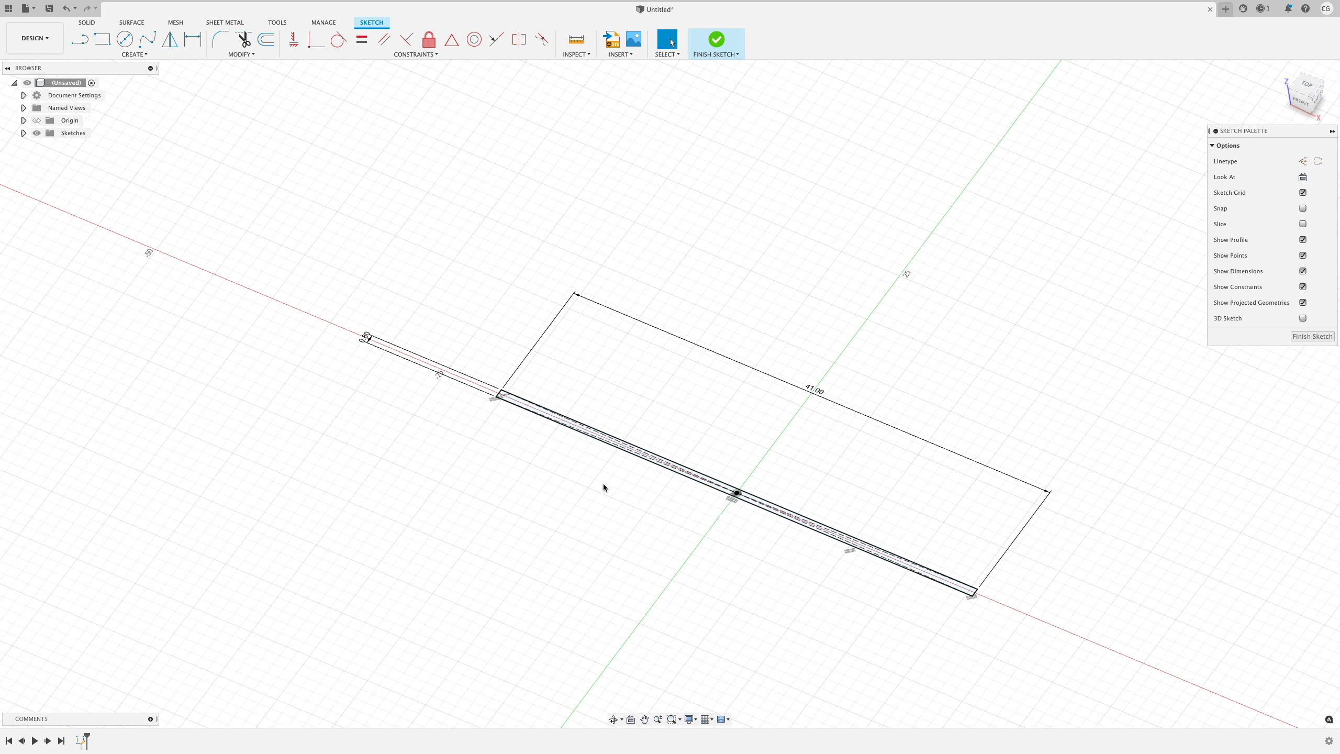
- Extrude the rectangle 0.1 mm into the lead strip
text(e)
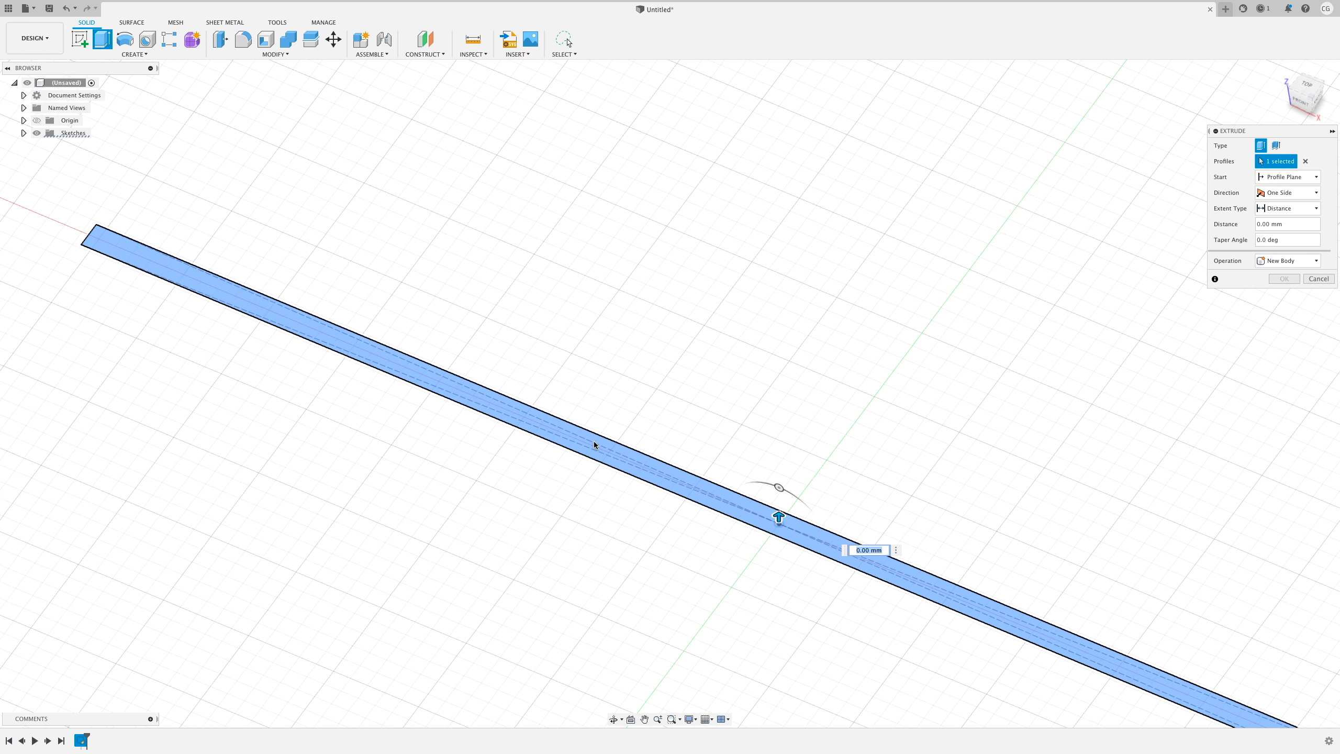
text(0.1)
key(Return)
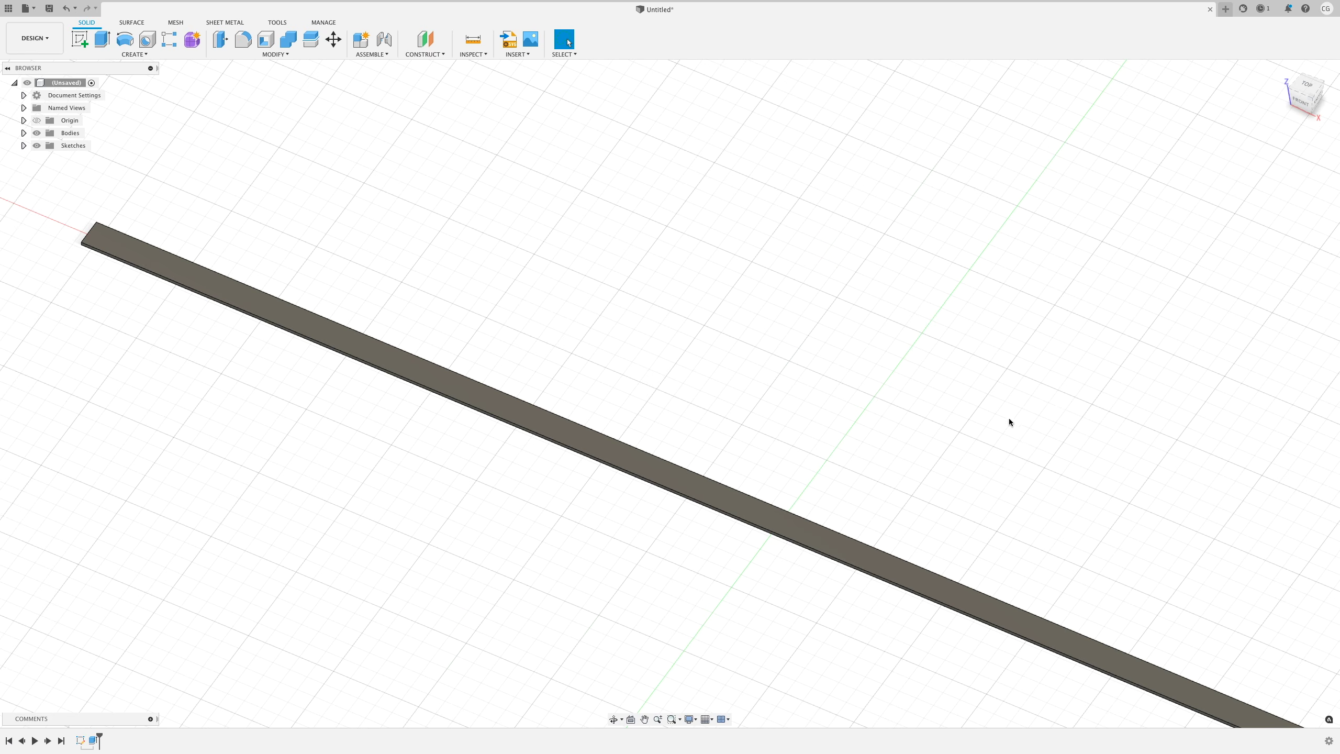
shift+middle_drag(1009, 419, 976, 633)
- Create an offset plane -4 mm from the strip's end face
click(425, 53)
click(439, 65)
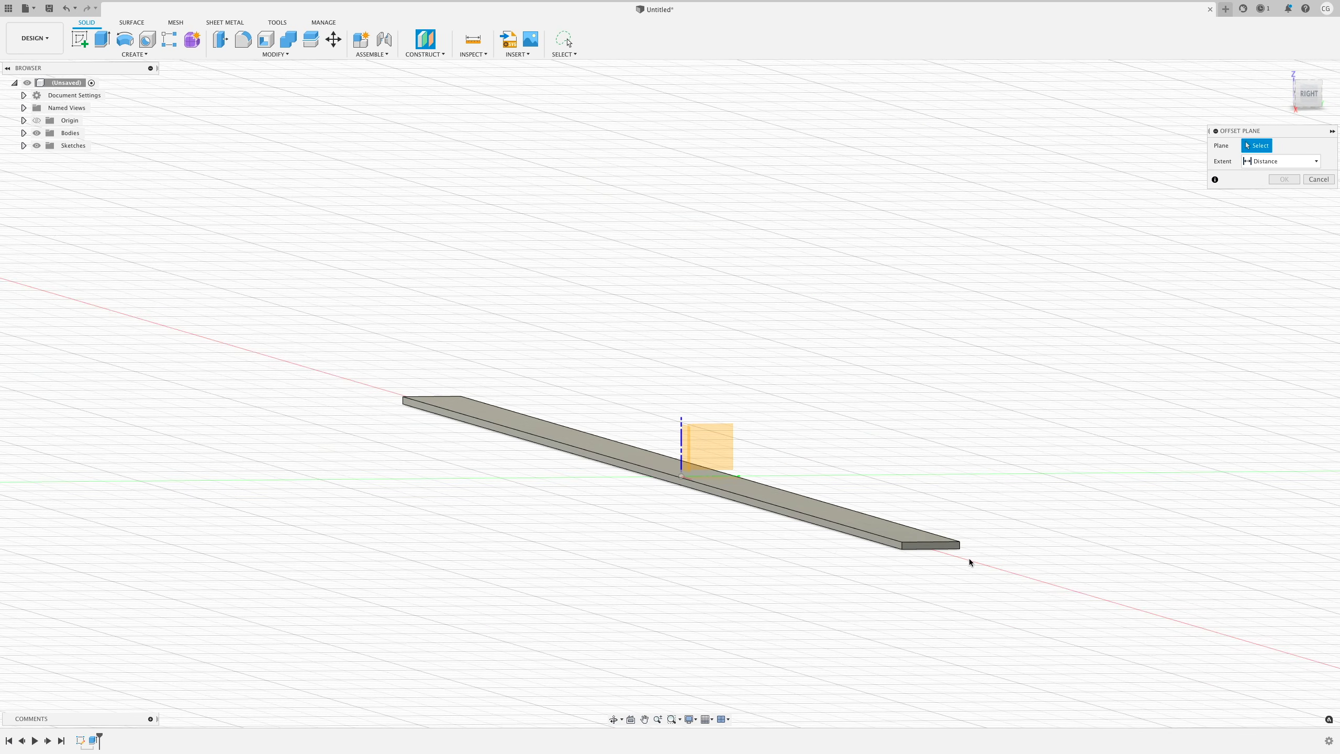
click(931, 546)
key(Return)
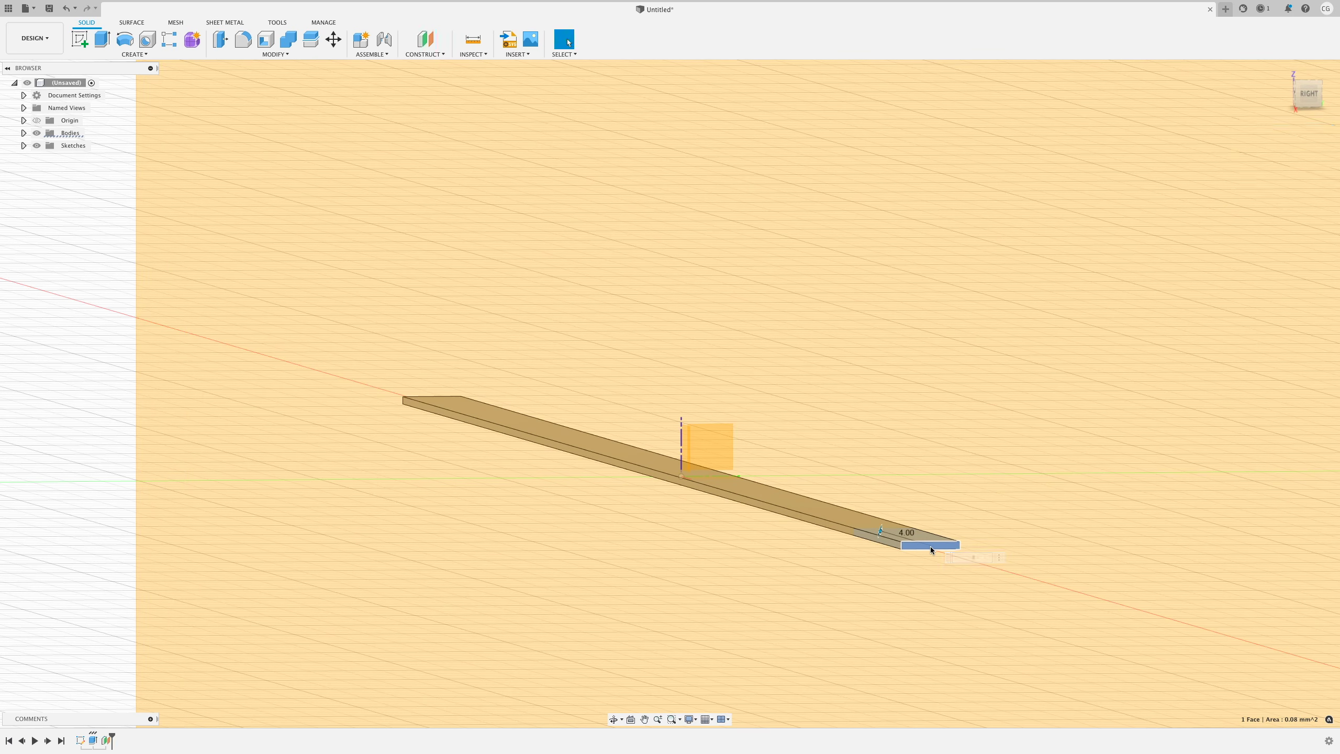
shift+middle_drag(485, 601, 655, 599)
click(439, 54)
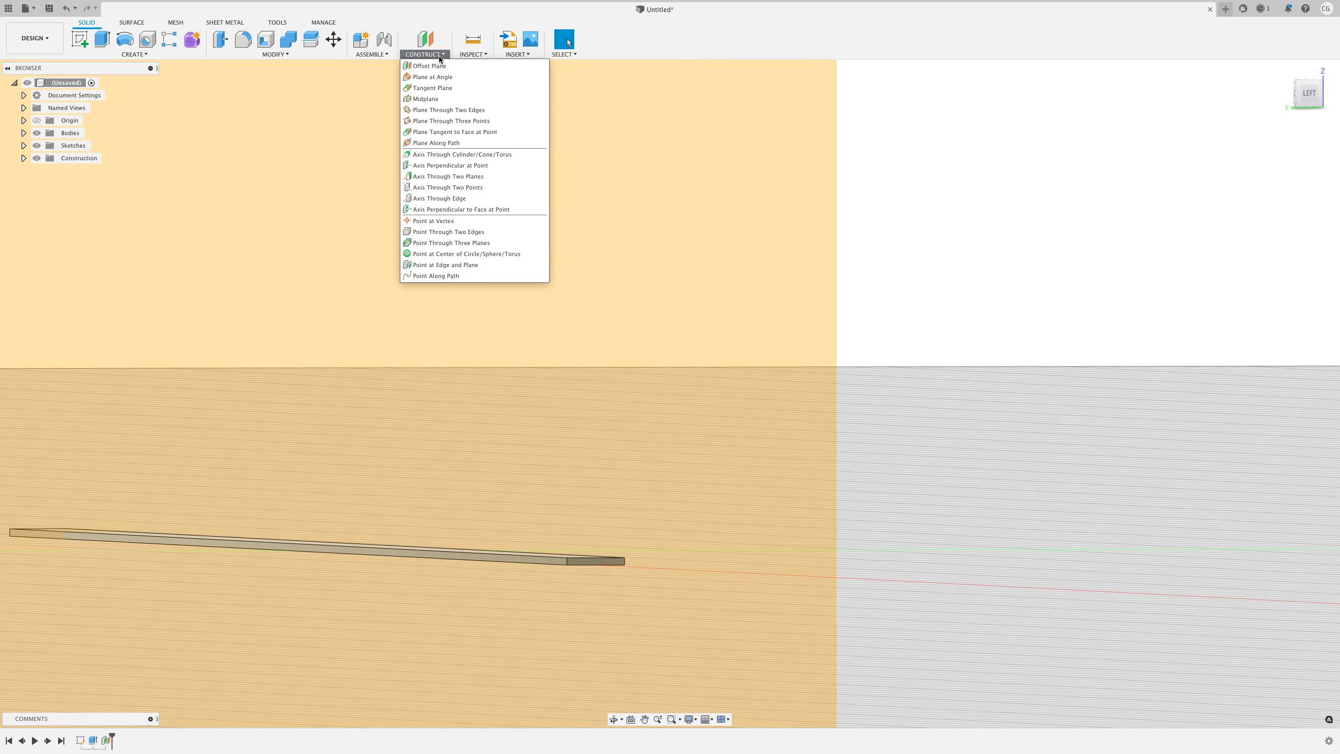
click(438, 62)
click(586, 560)
text(-4)
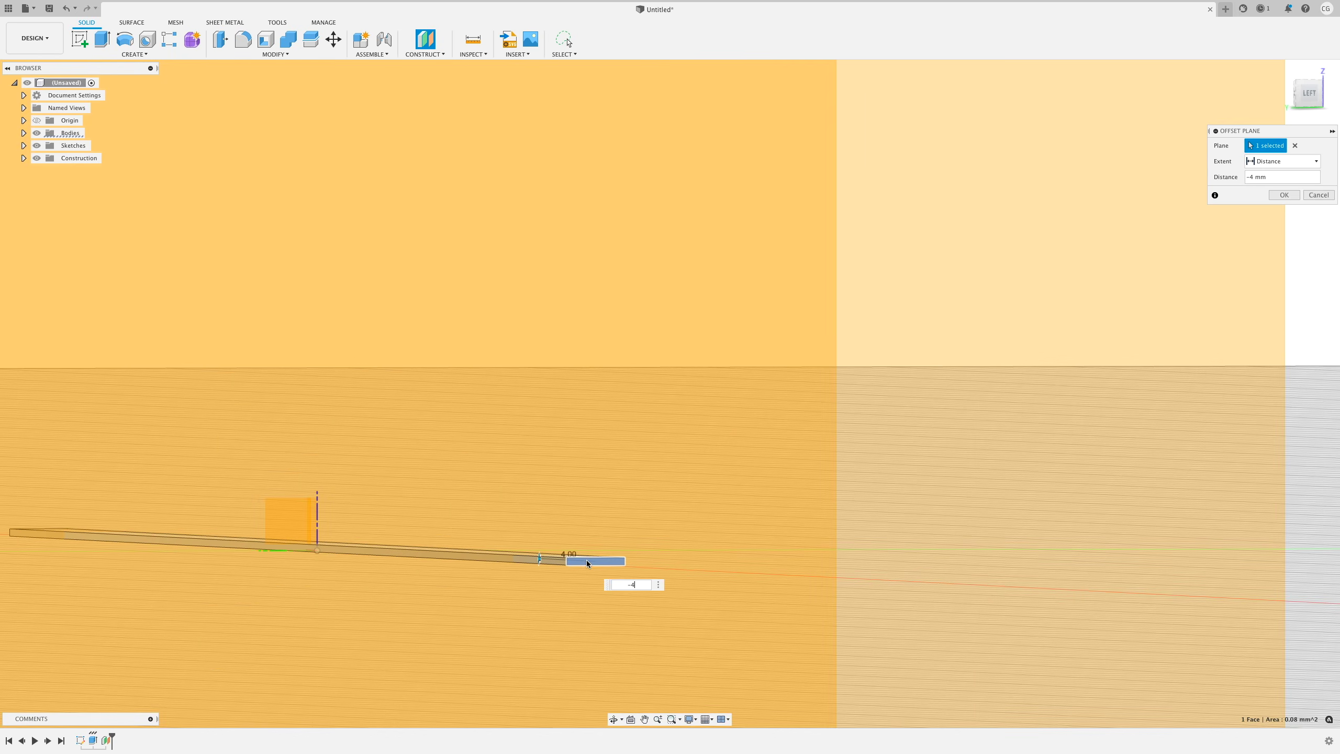
key(Return)
- Sketch a 2.5 mm diameter circle on the offset plane
click(79, 39)
click(449, 478)
click(125, 39)
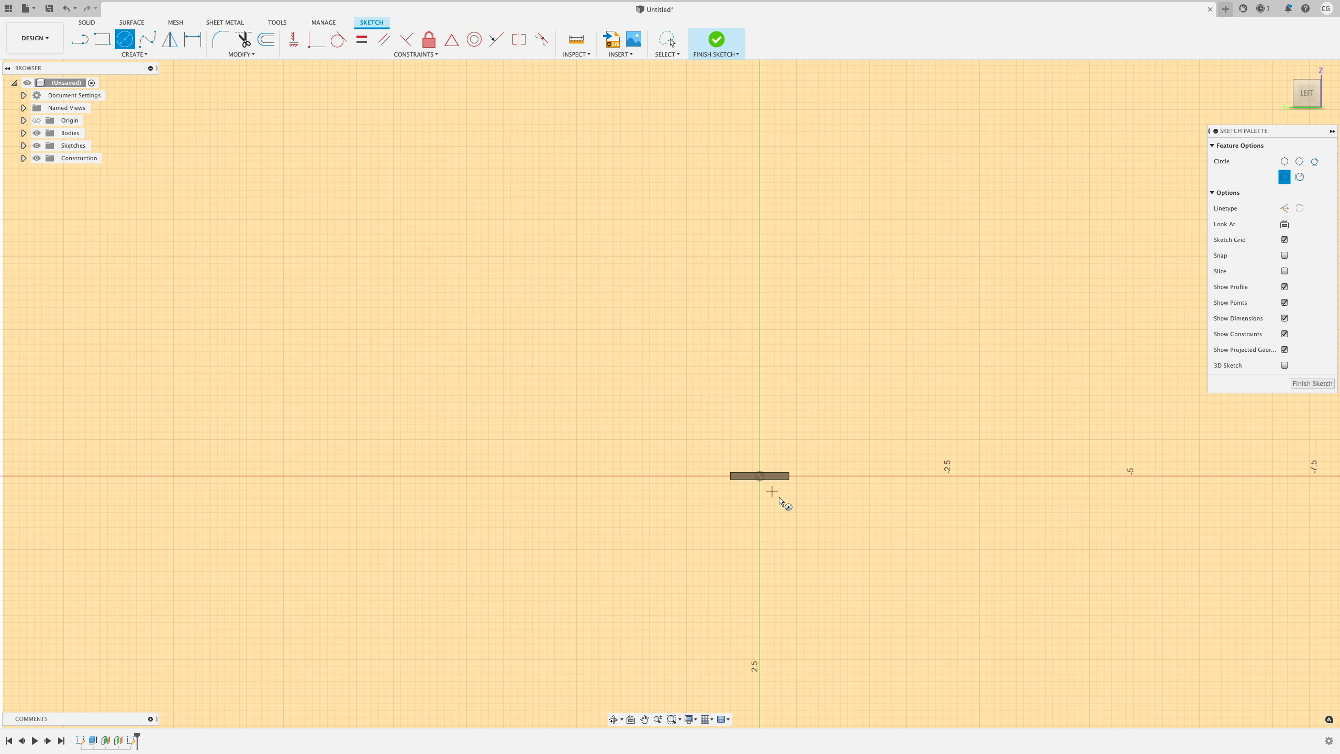
click(760, 476)
text(2.5)
key(Tab)
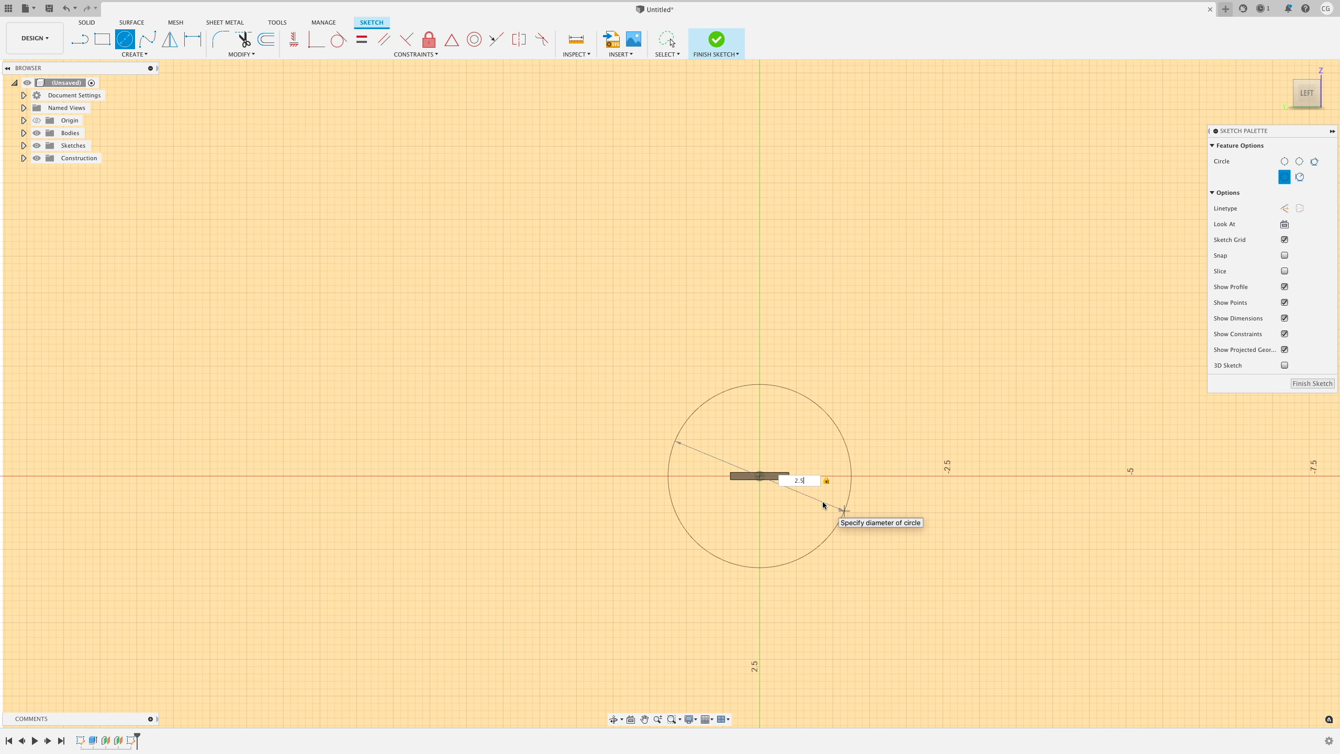
key(Return)
- Extrude the circle 33 mm along the strip as a new body
key(e)
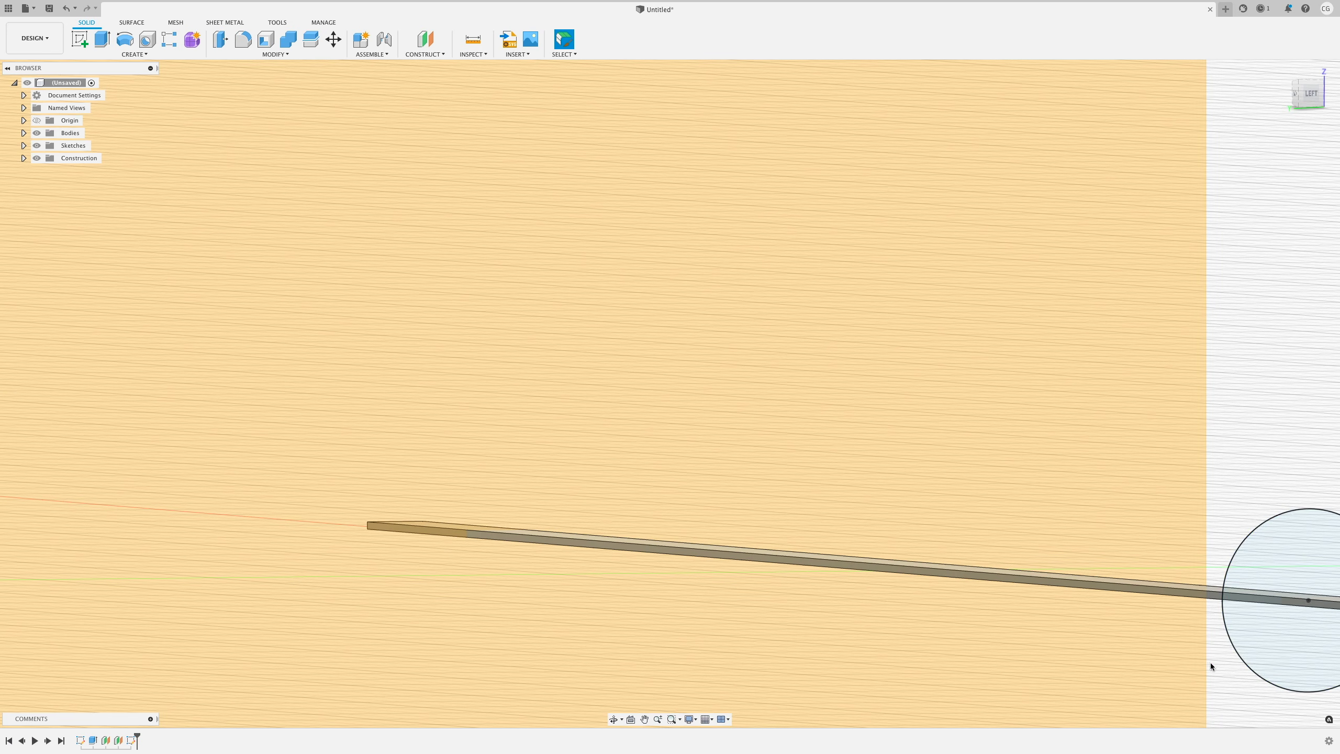
click(1257, 639)
click(1256, 640)
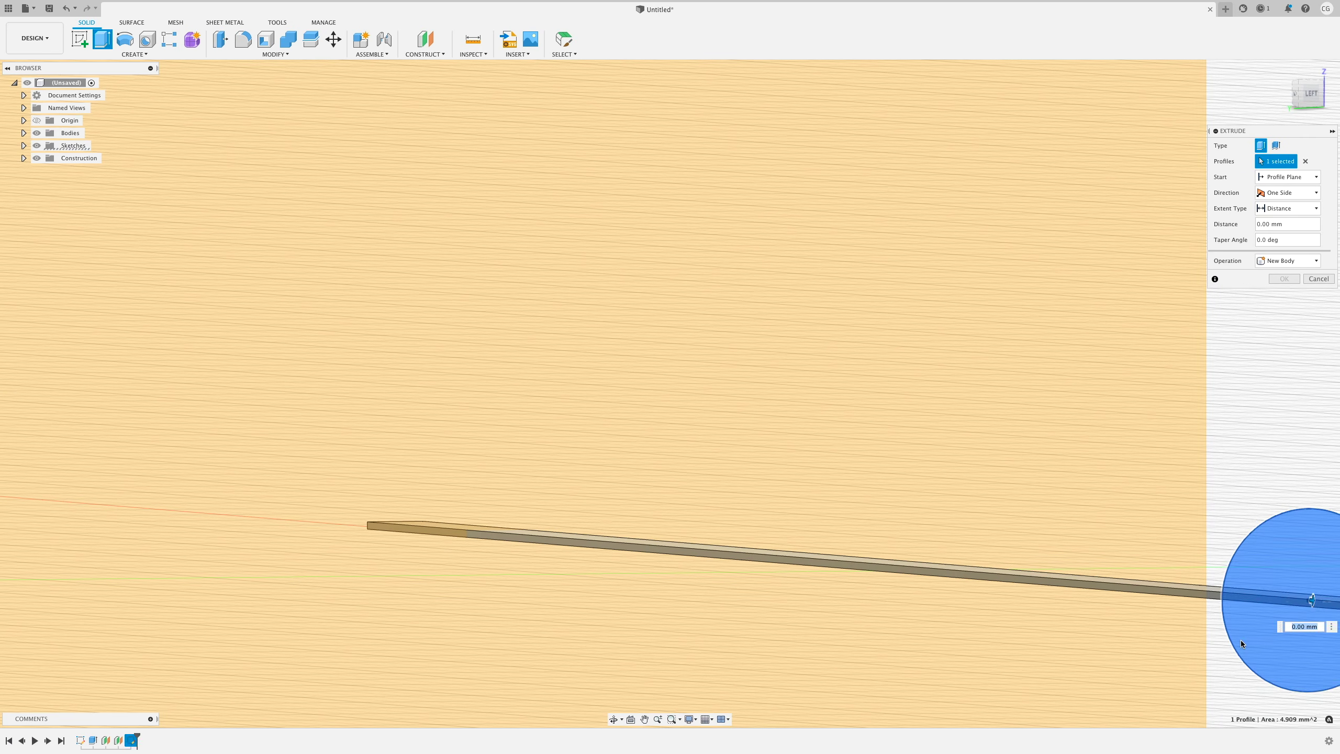
drag(580, 599, 469, 592)
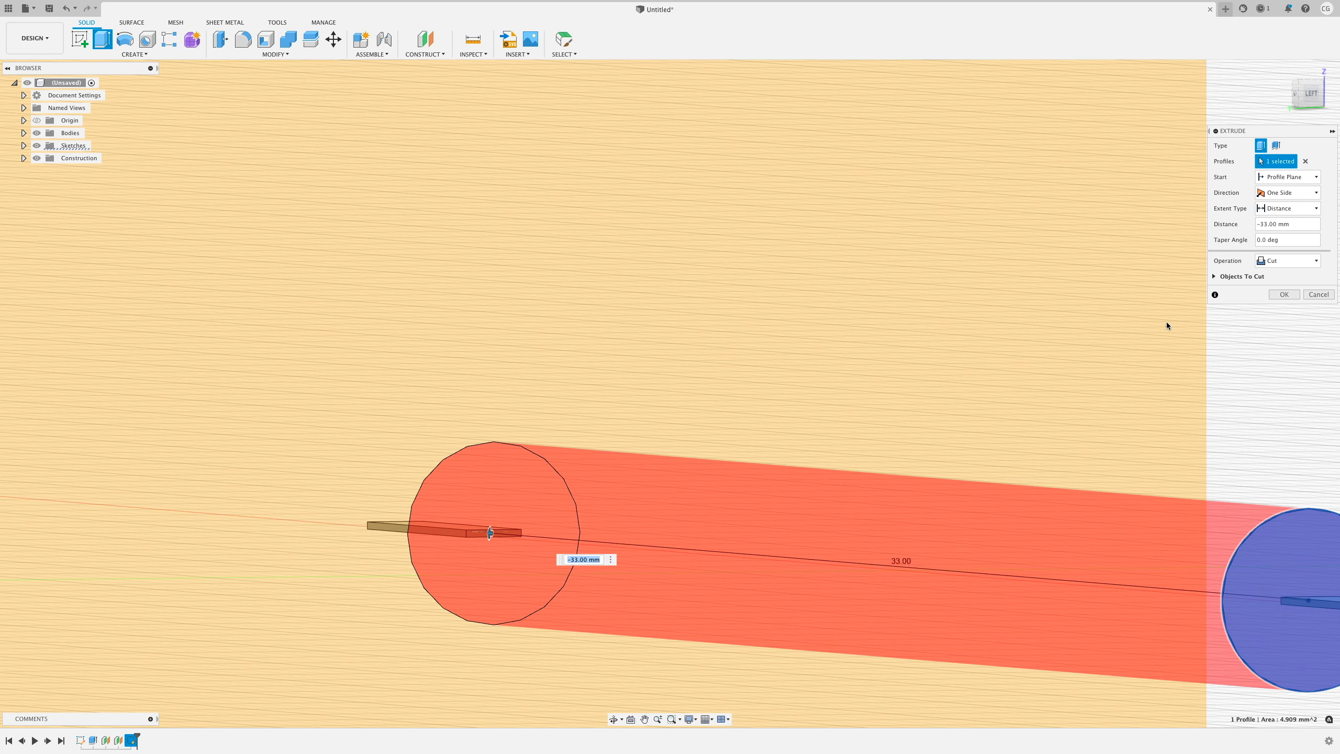
click(1287, 260)
click(1282, 306)
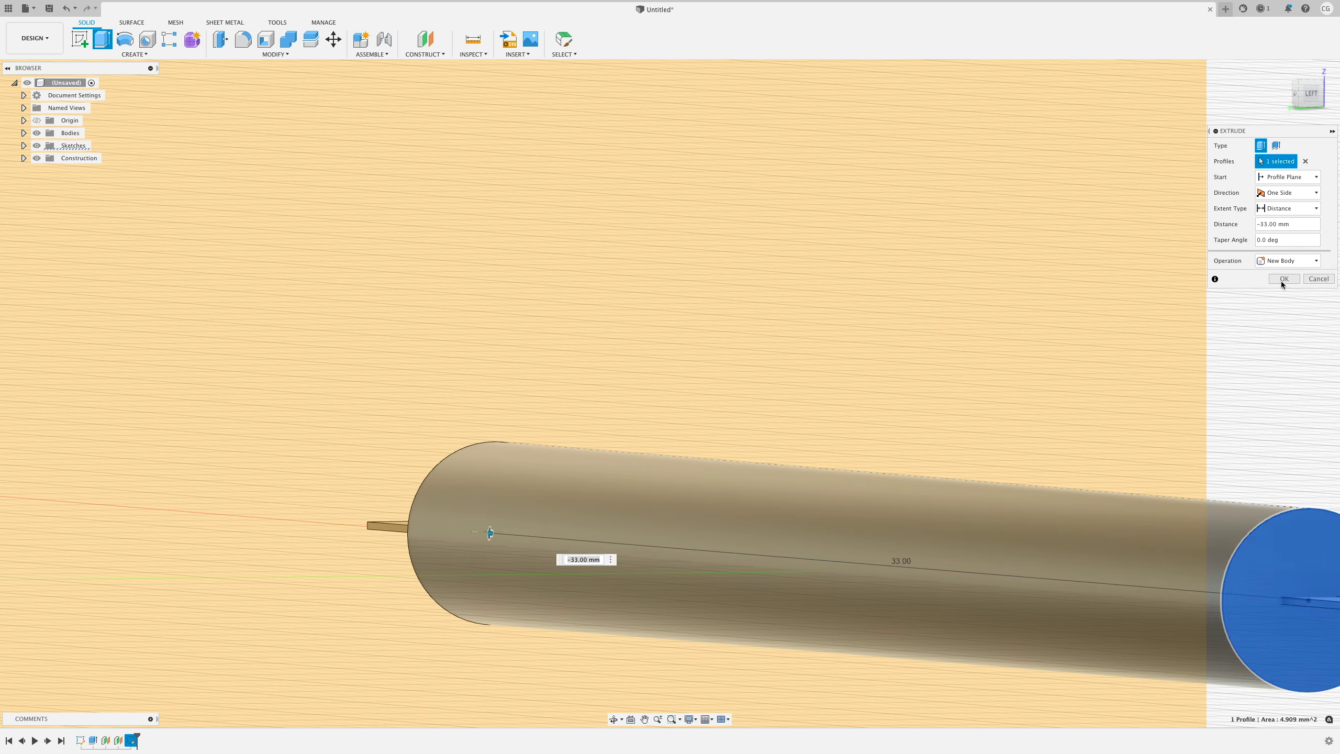
click(1281, 279)
- Fillet the tube's left end edge by 1 mm
key(f)
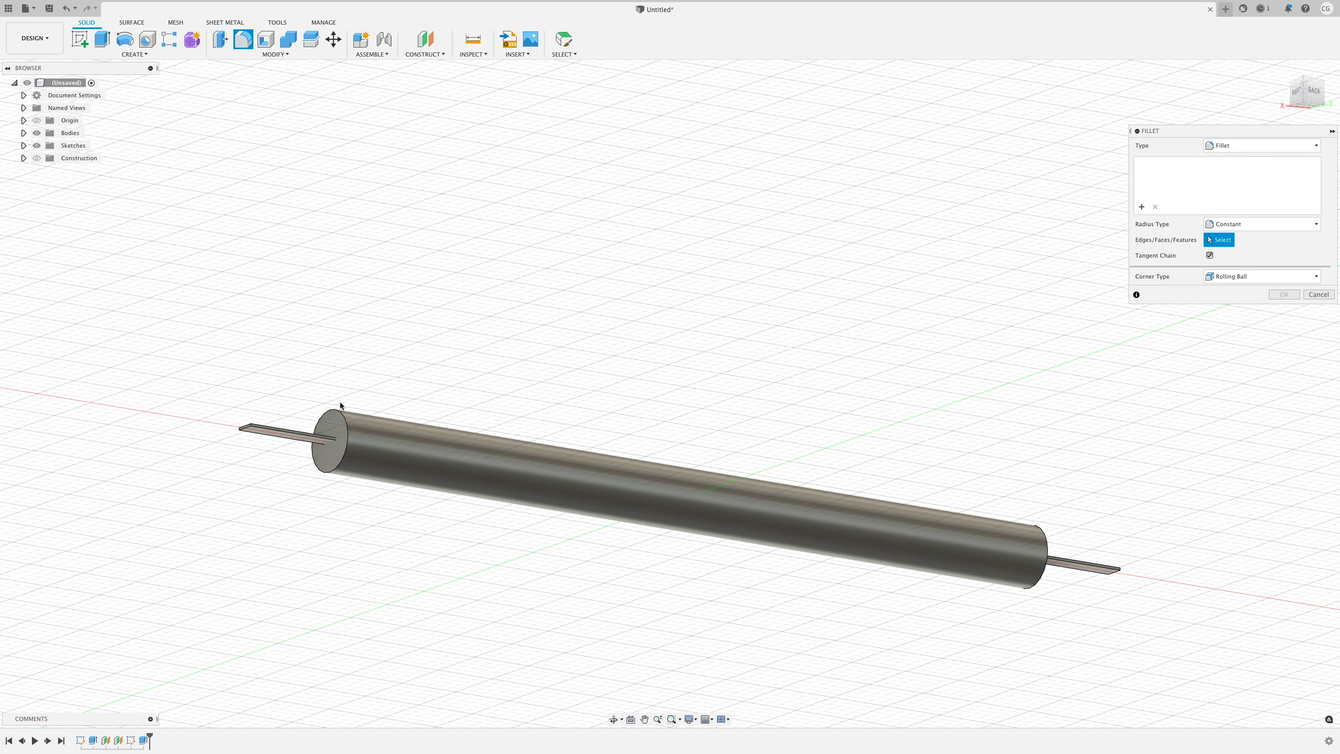
click(345, 425)
text(1)
key(Return)
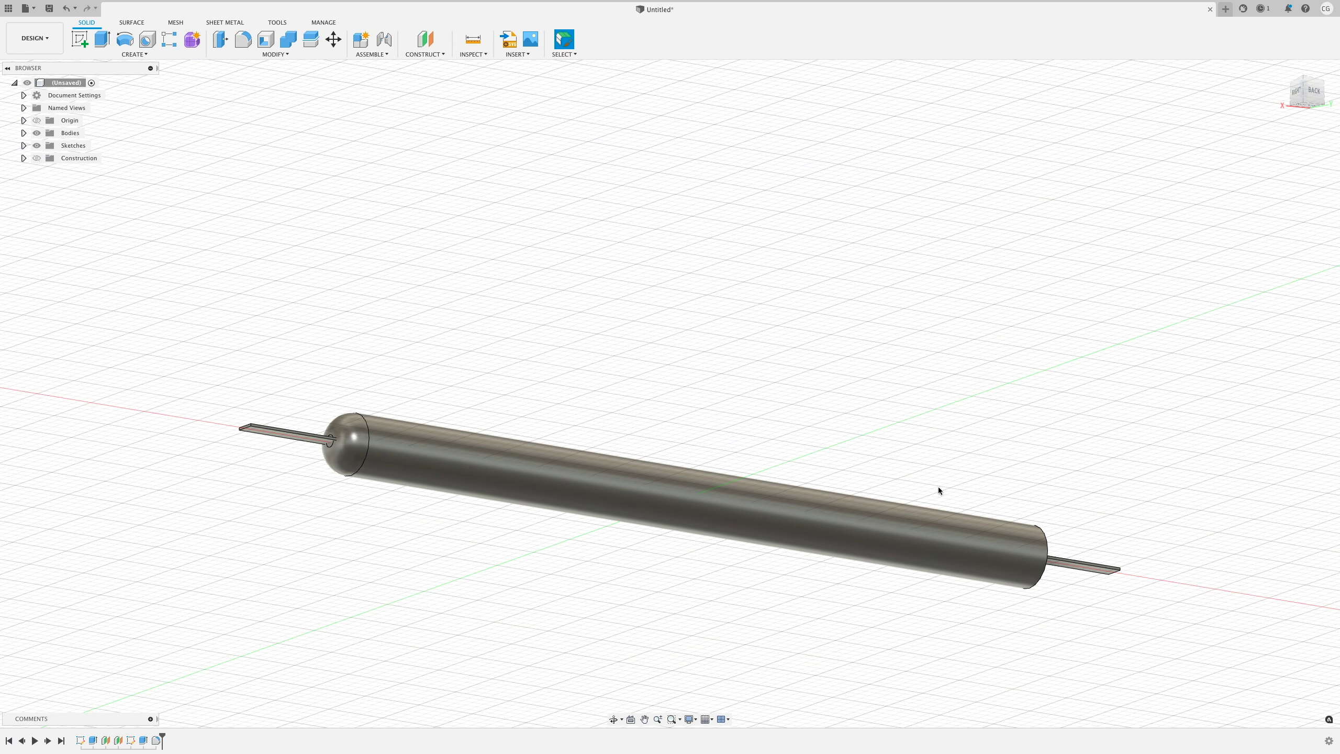
- Fillet the tube's right end edge by 1 mm
click(1047, 559)
text(f)
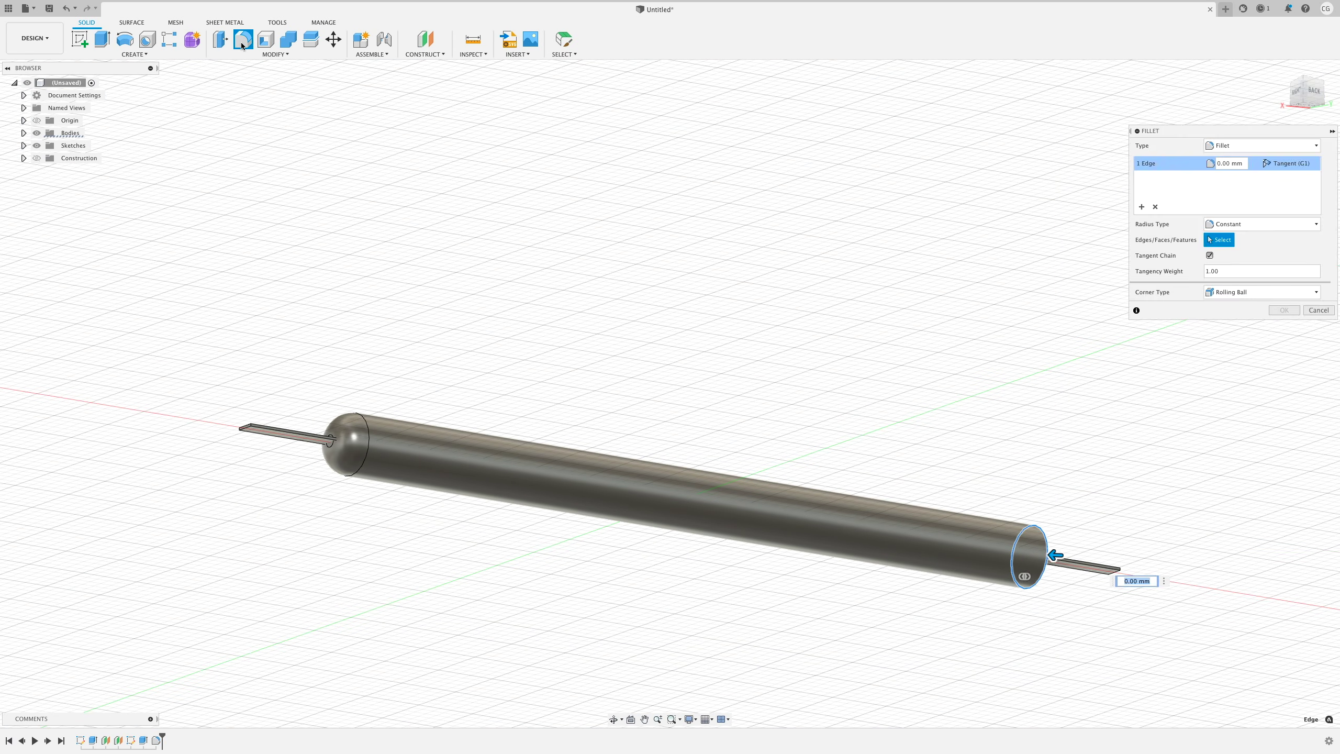
text(1)
key(Return)
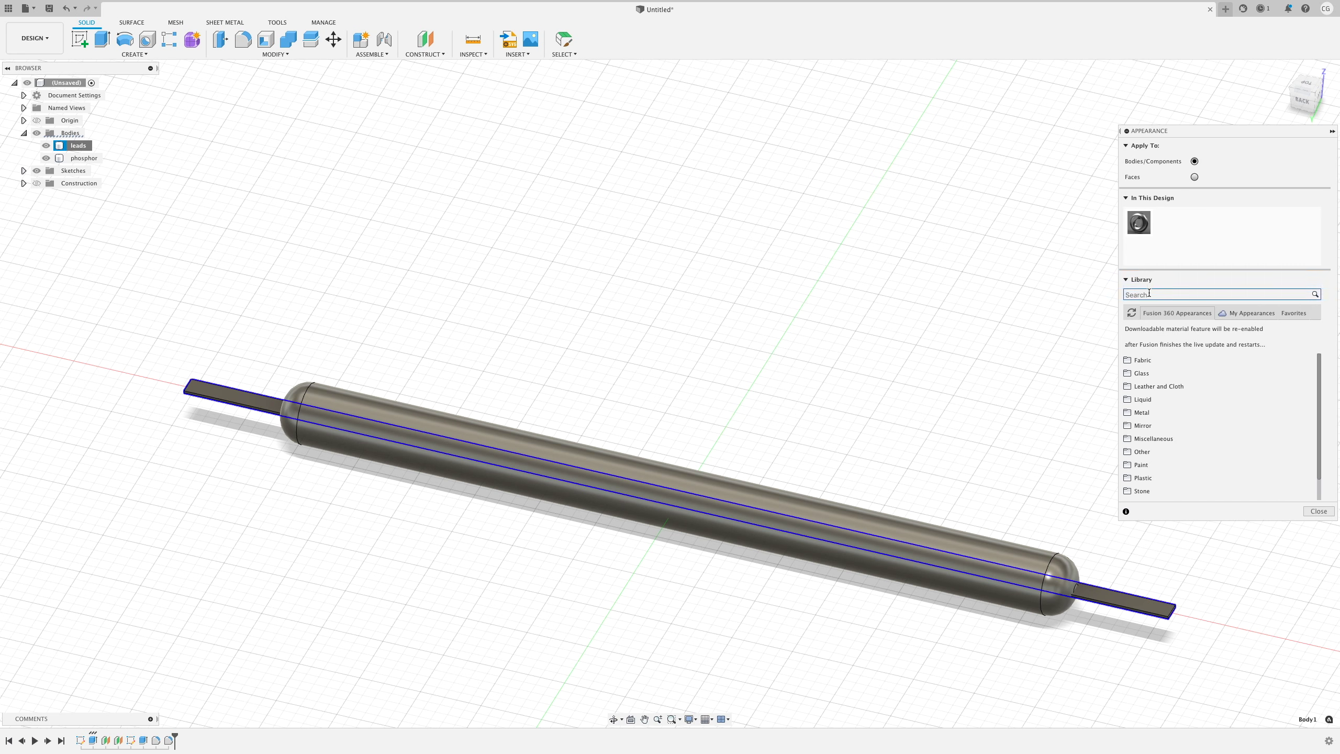
- Apply Aluminum - Polished to the leads and translucent yellow to the phosphor body
text(alumin)
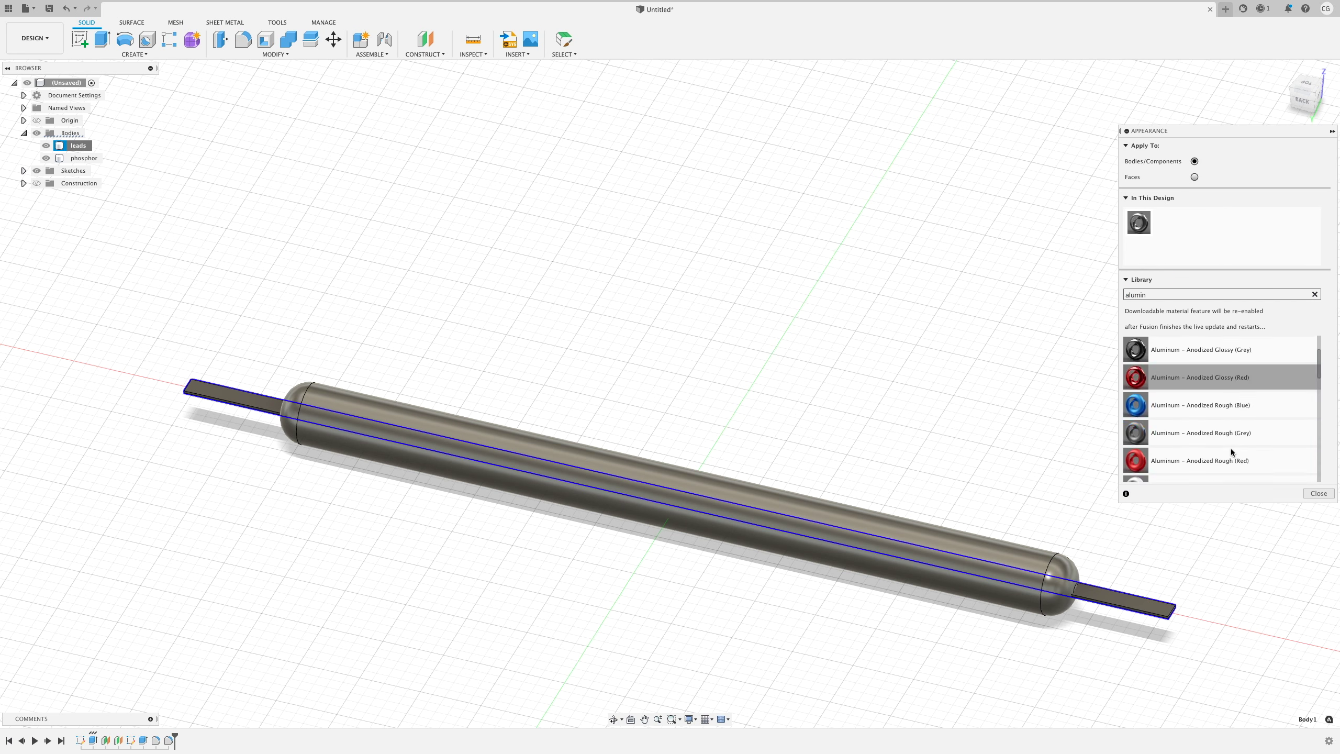
scroll(1231, 448, down, 5)
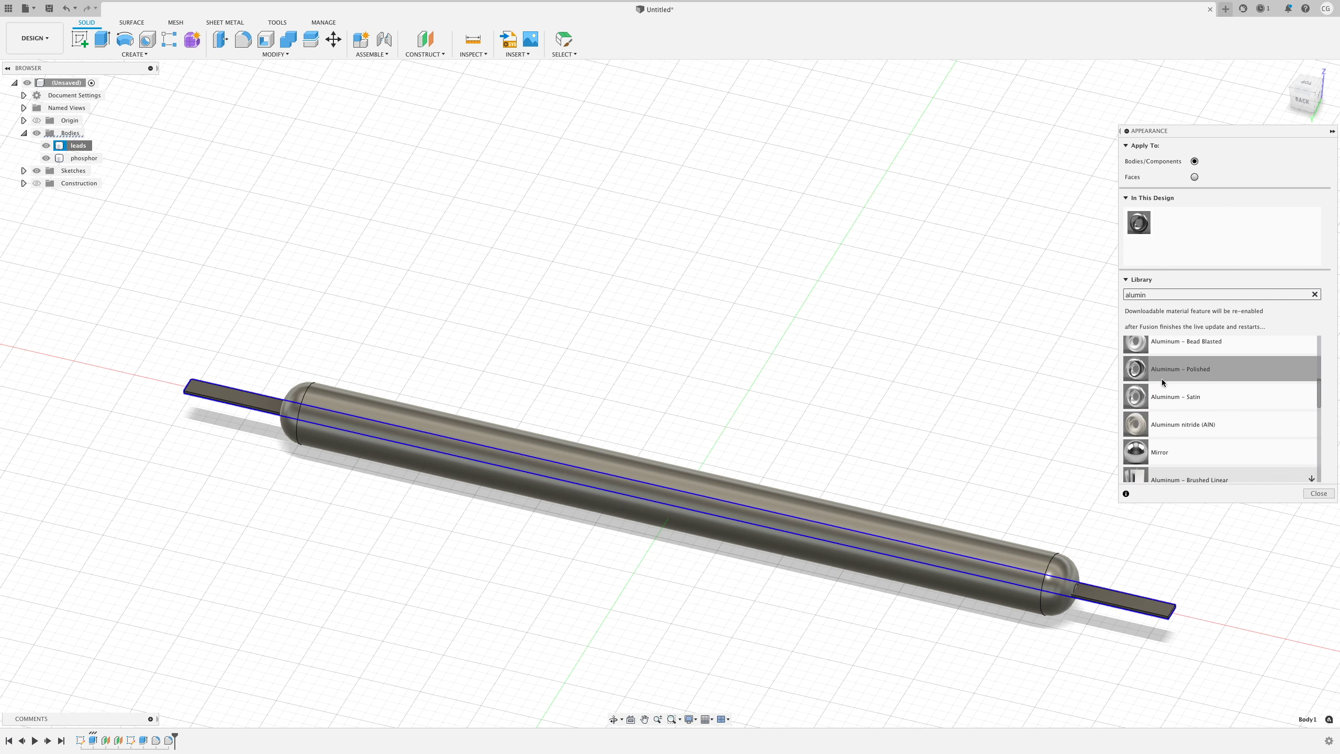
drag(1144, 371, 1155, 613)
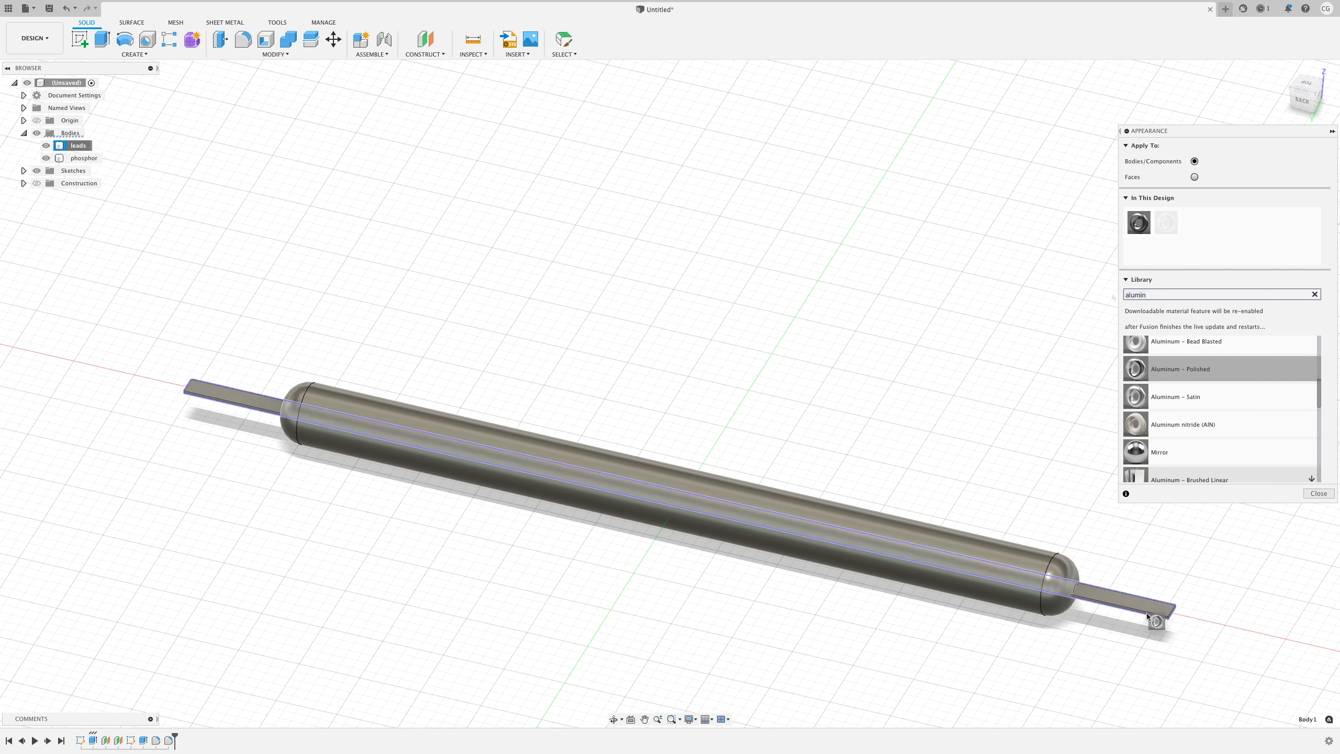
drag(1155, 295, 1113, 294)
text(yellow)
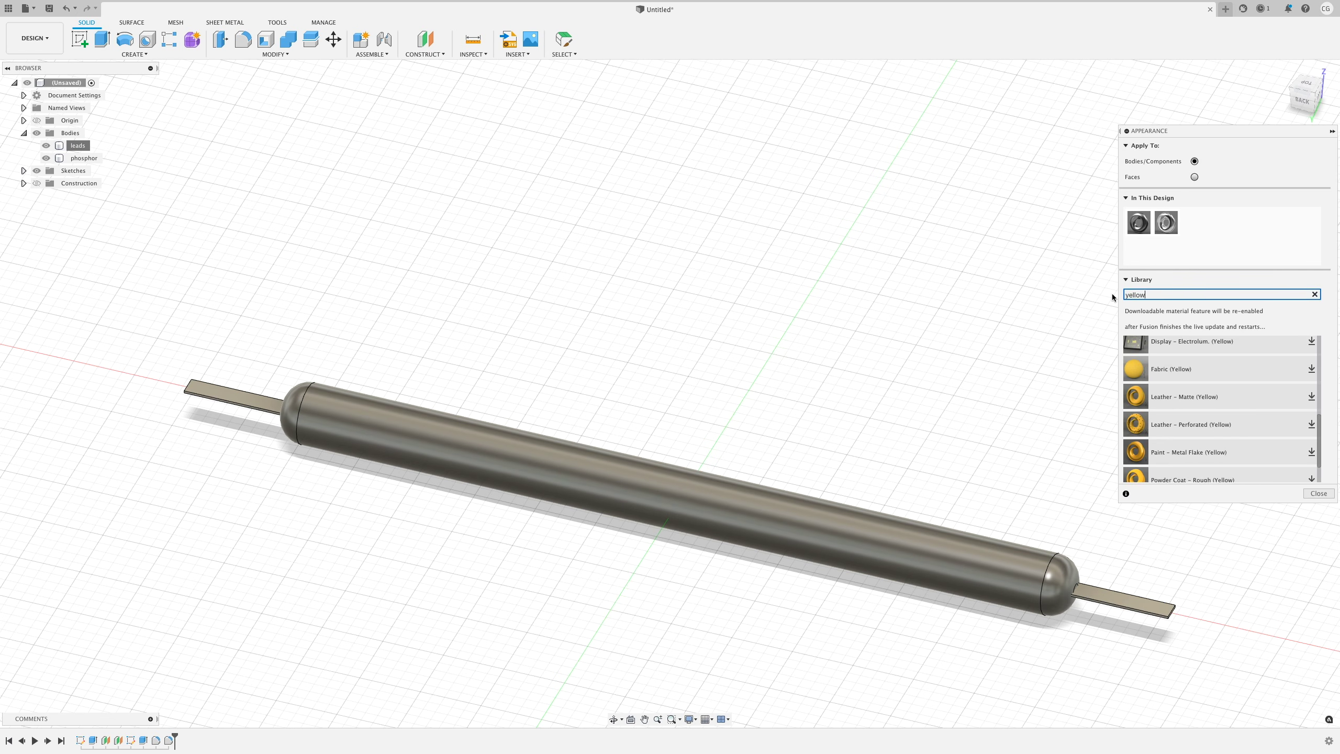
drag(1150, 401, 907, 551)
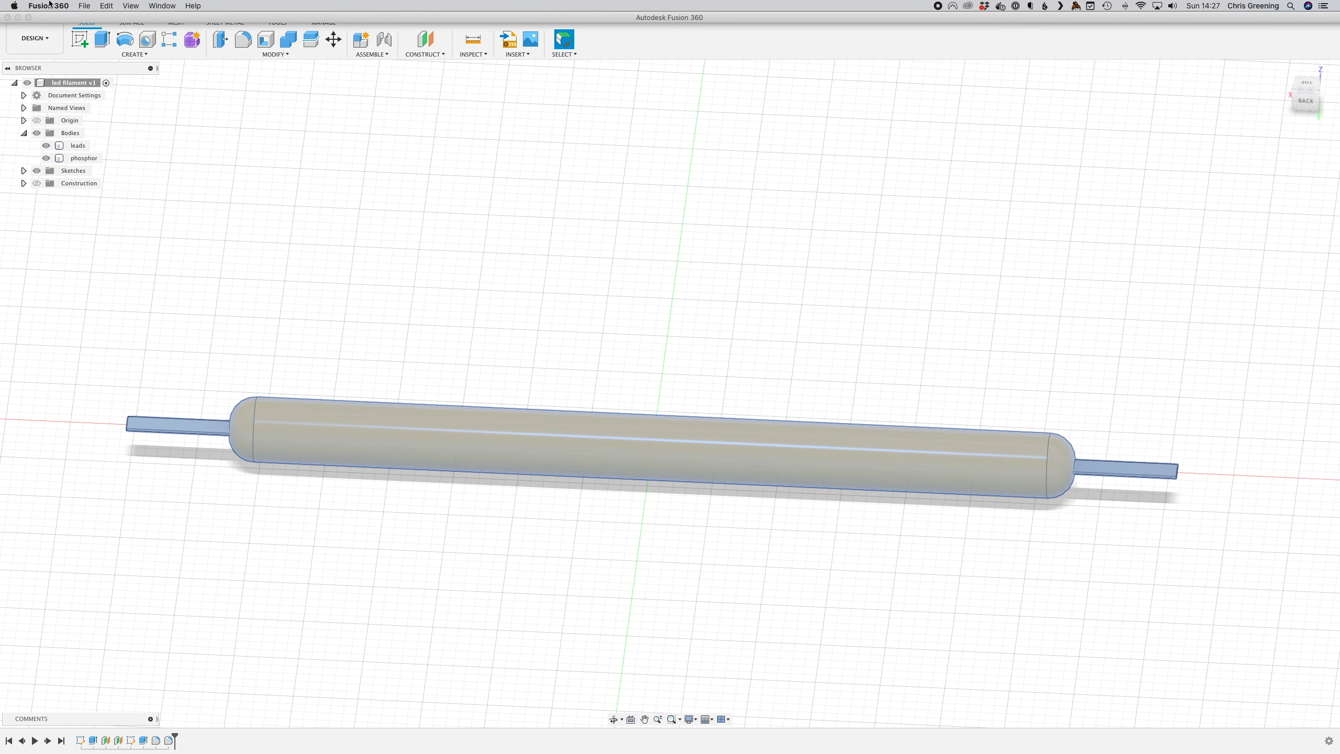
- Export the led filament v1 model as a STEP file
click(85, 5)
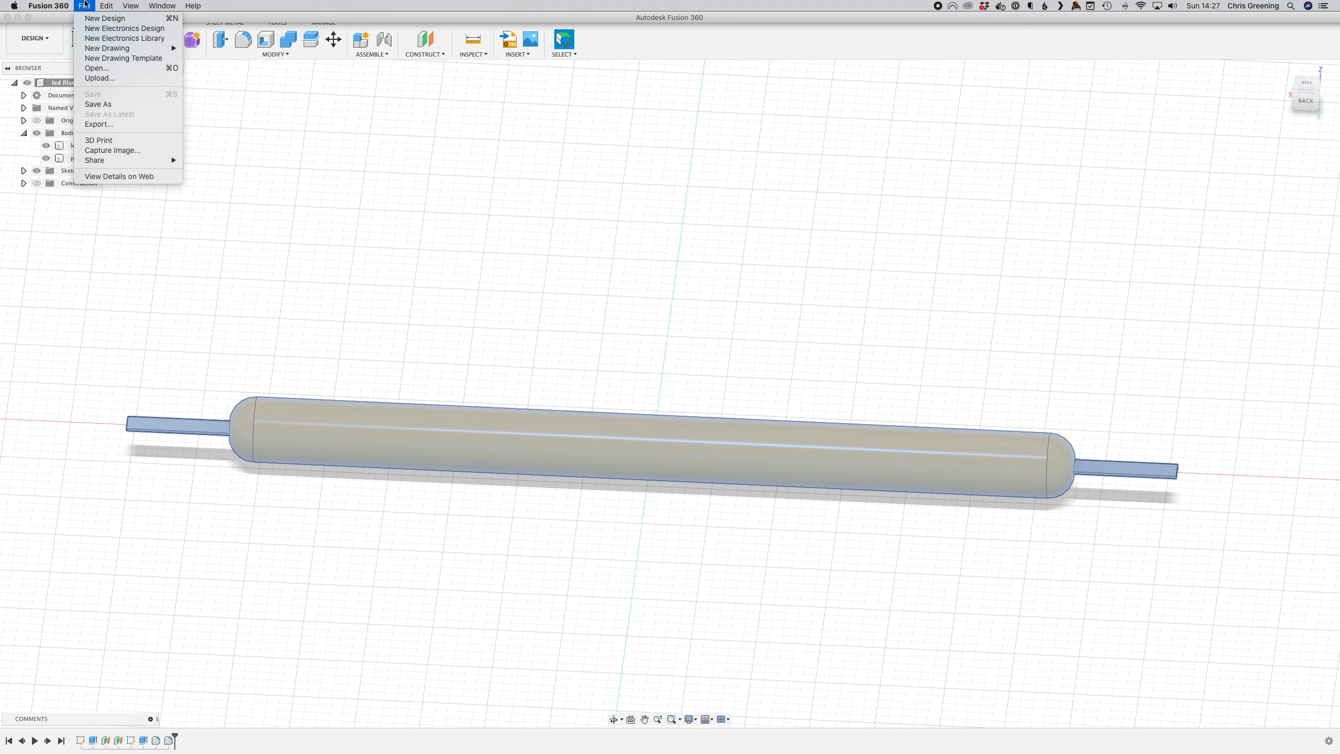
click(97, 124)
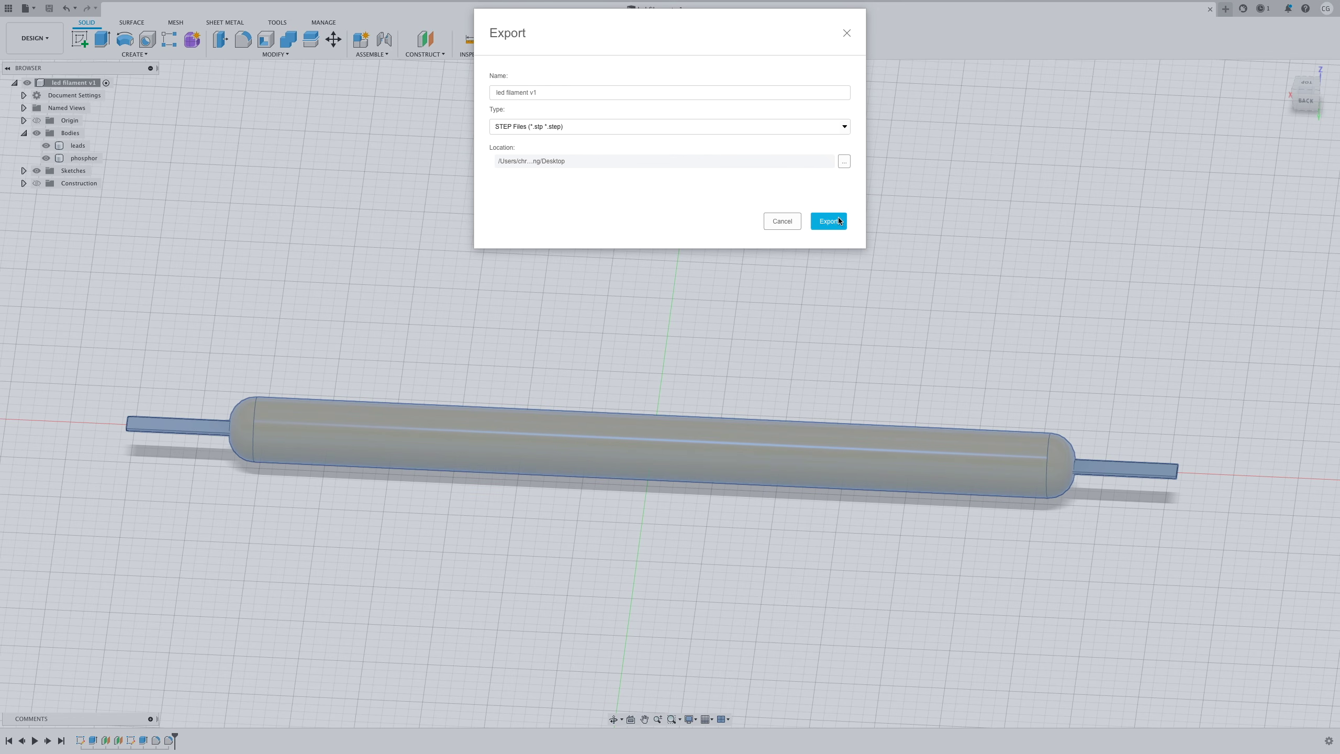
click(828, 220)
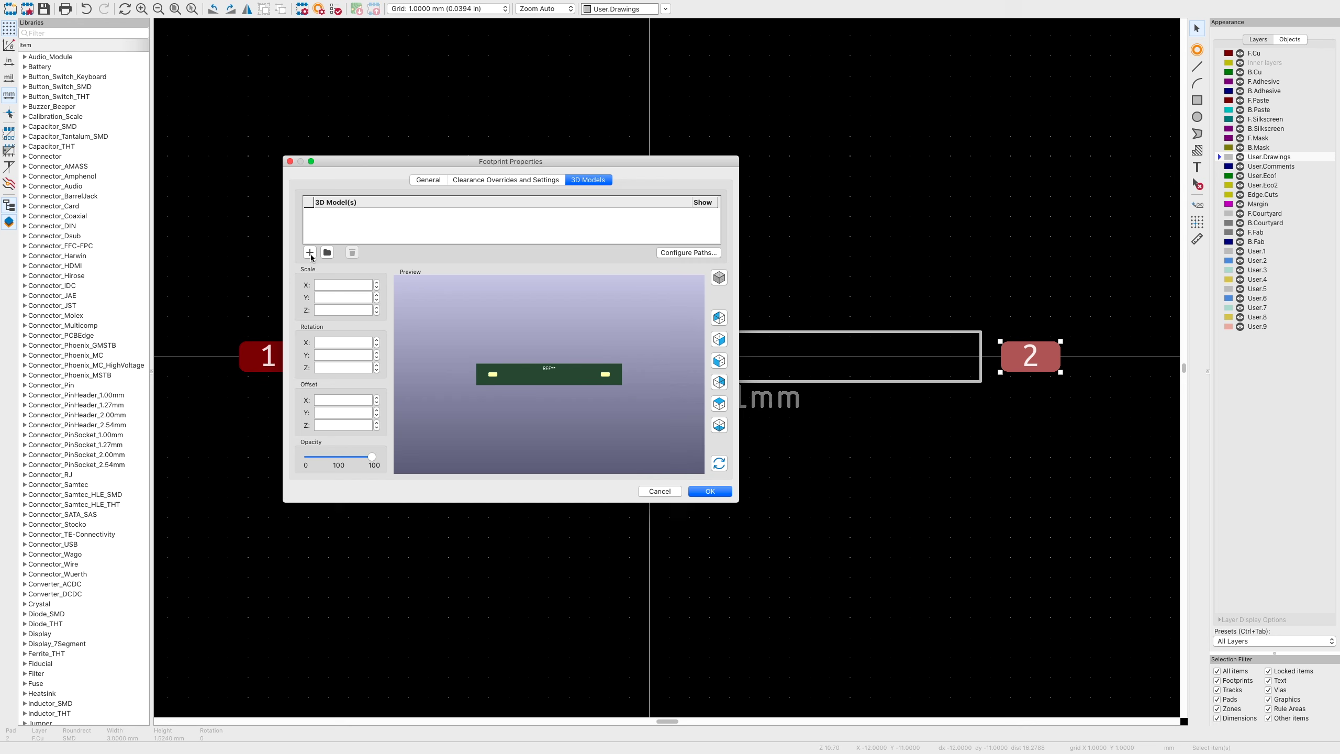
click(310, 252)
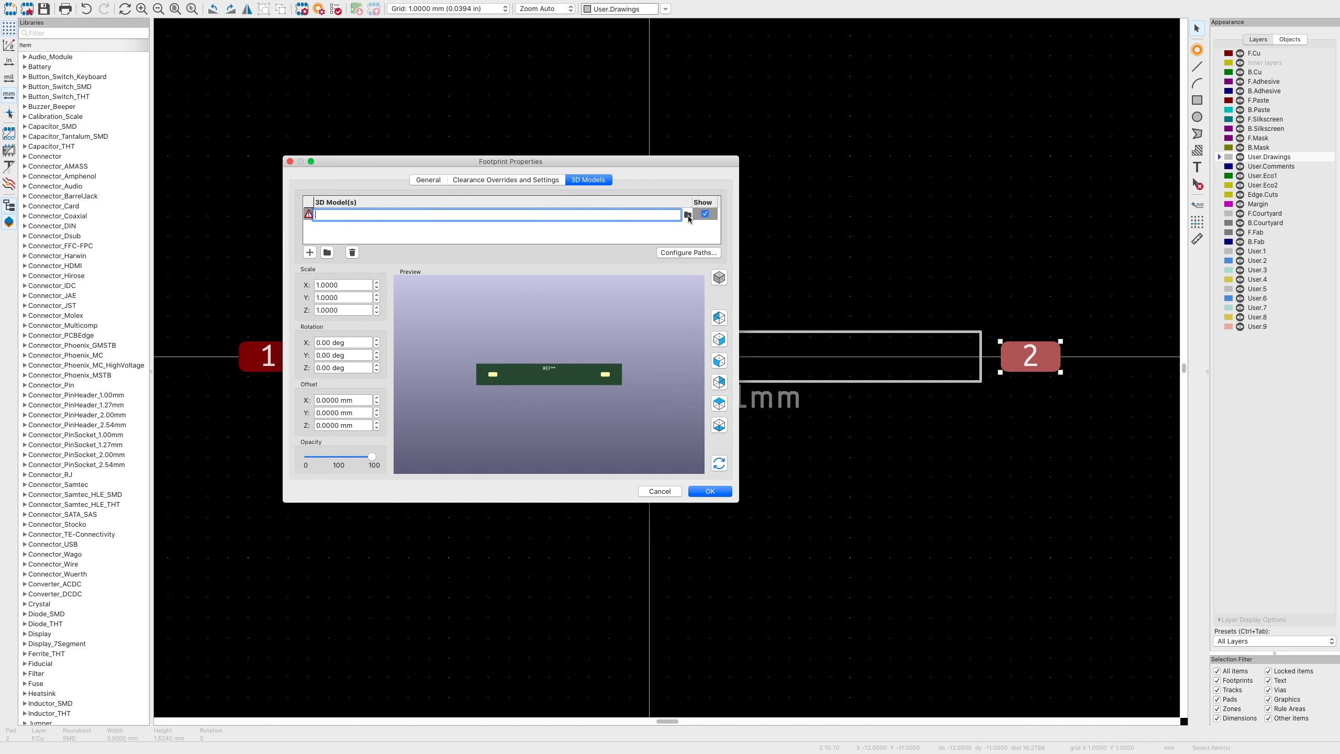
- Link led filament v1.step as the footprint's 3D model, inspect the preview, and confirm
click(688, 214)
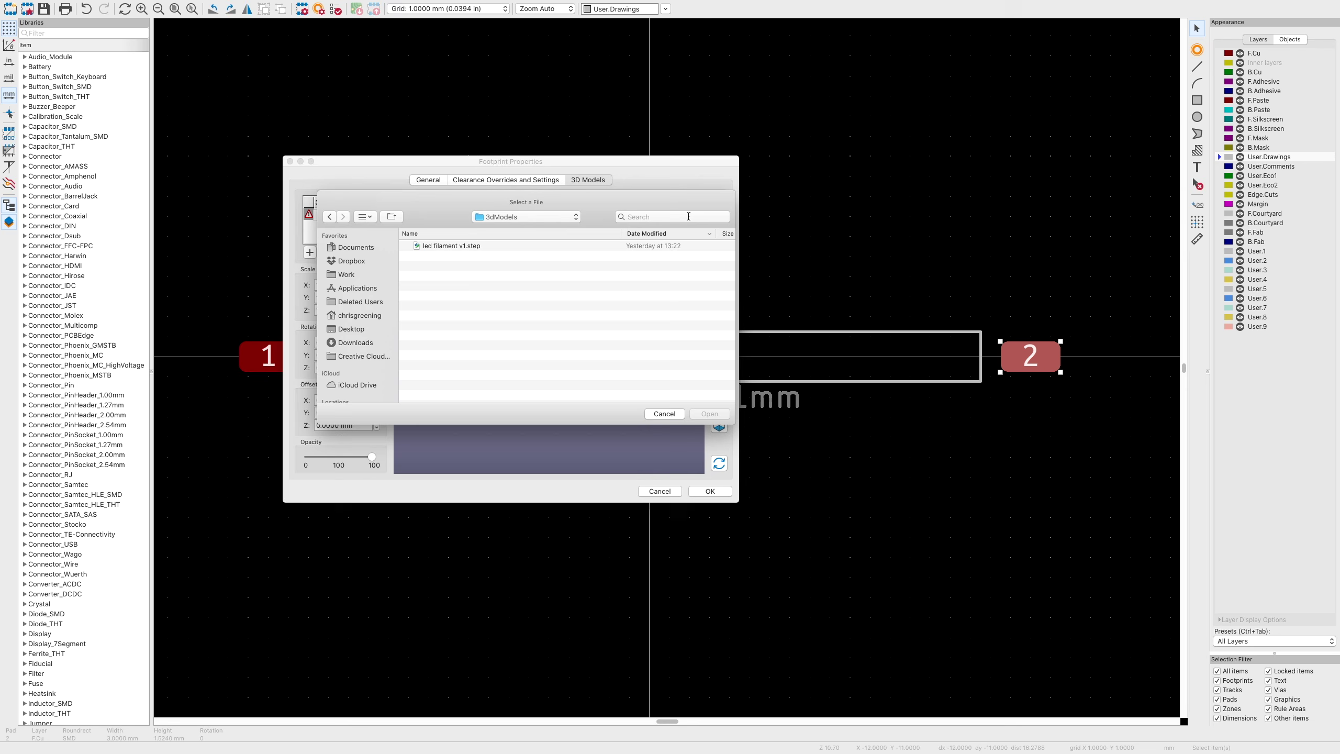
double_click(454, 246)
scroll(515, 371, up, 5)
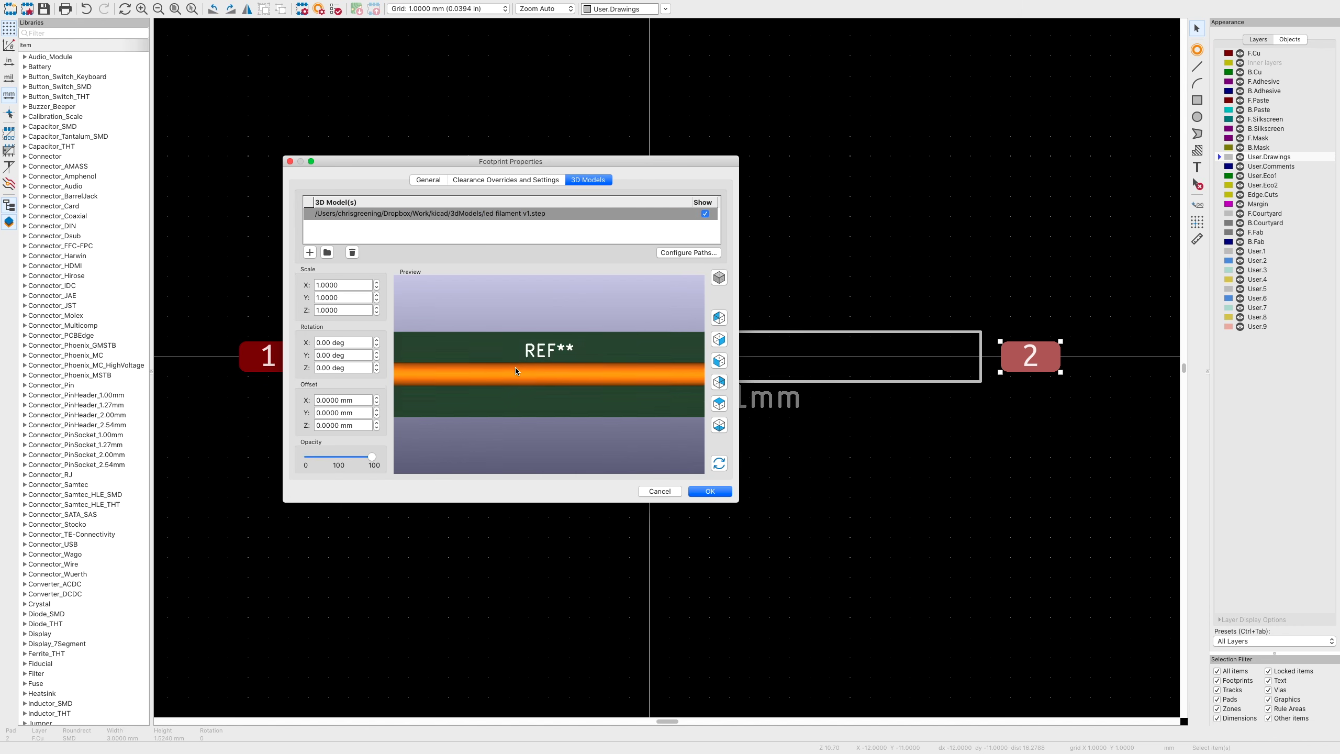
scroll(515, 367, up, 5)
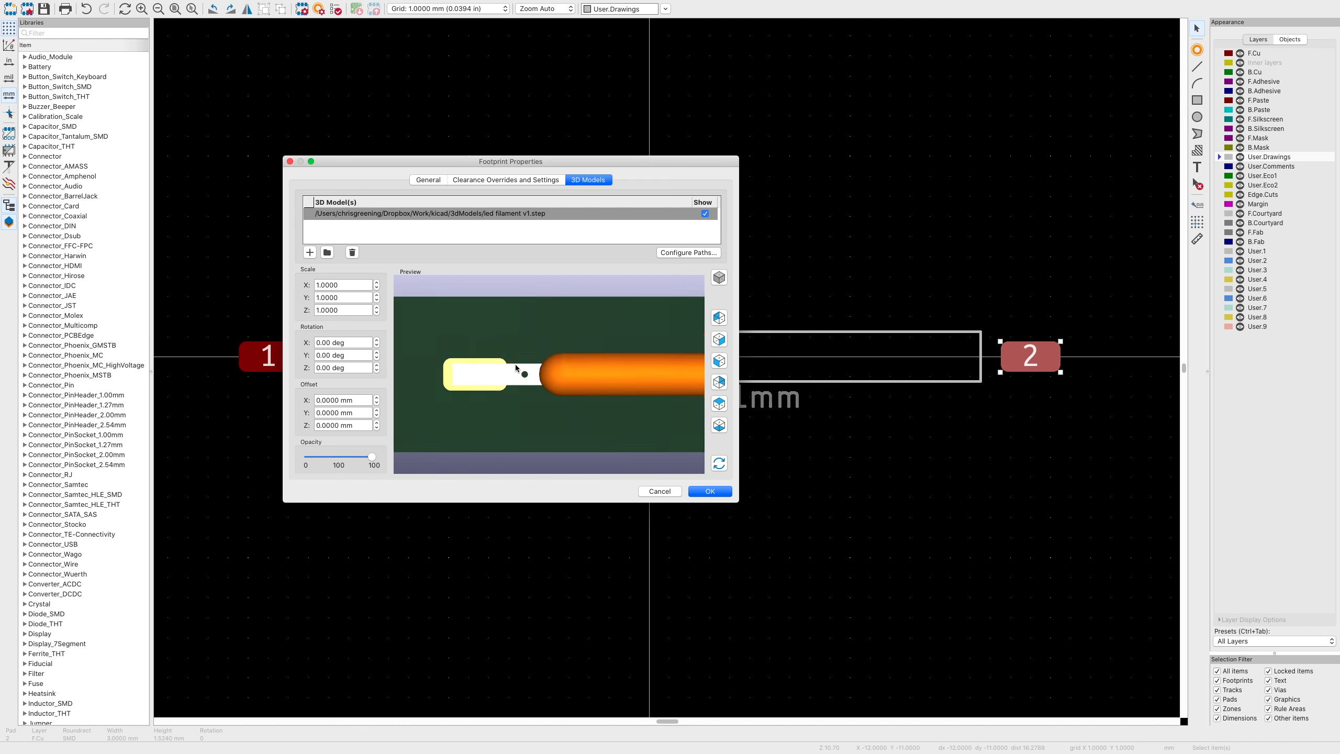
scroll(515, 365, up, 5)
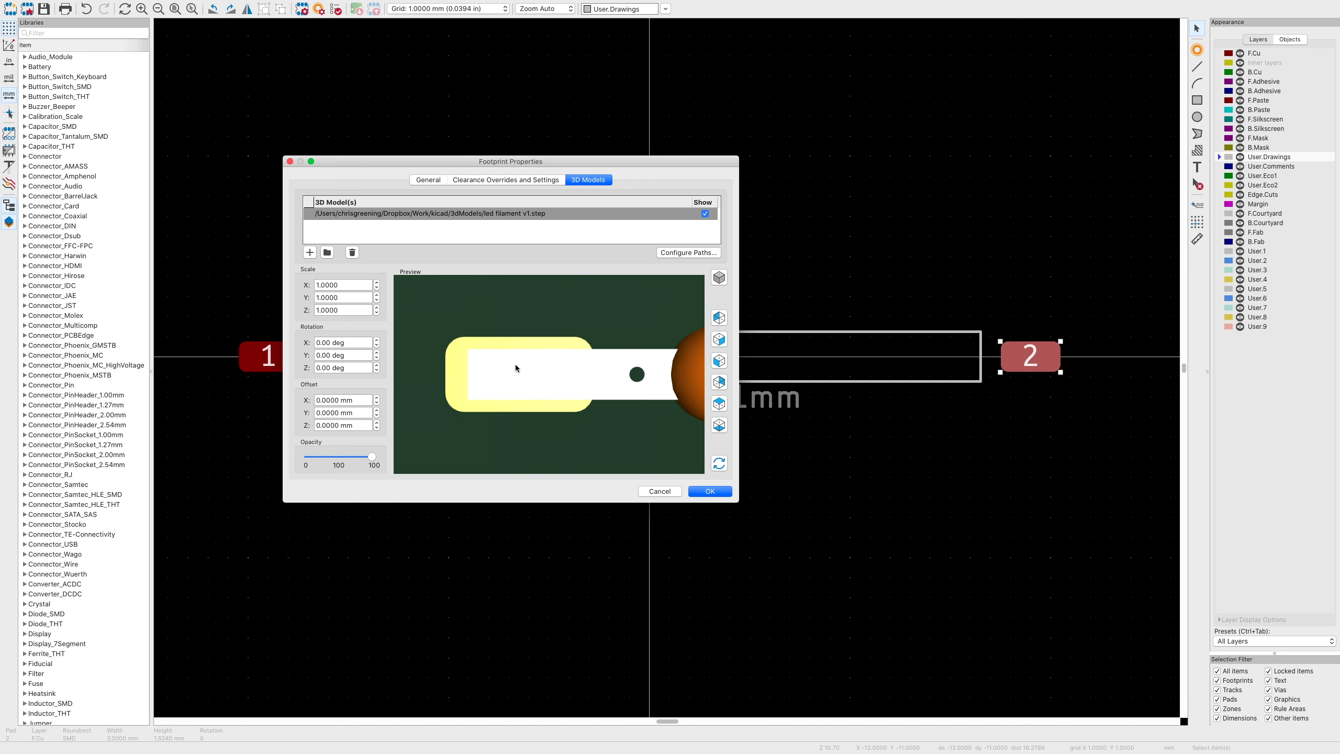
scroll(521, 367, right, 20)
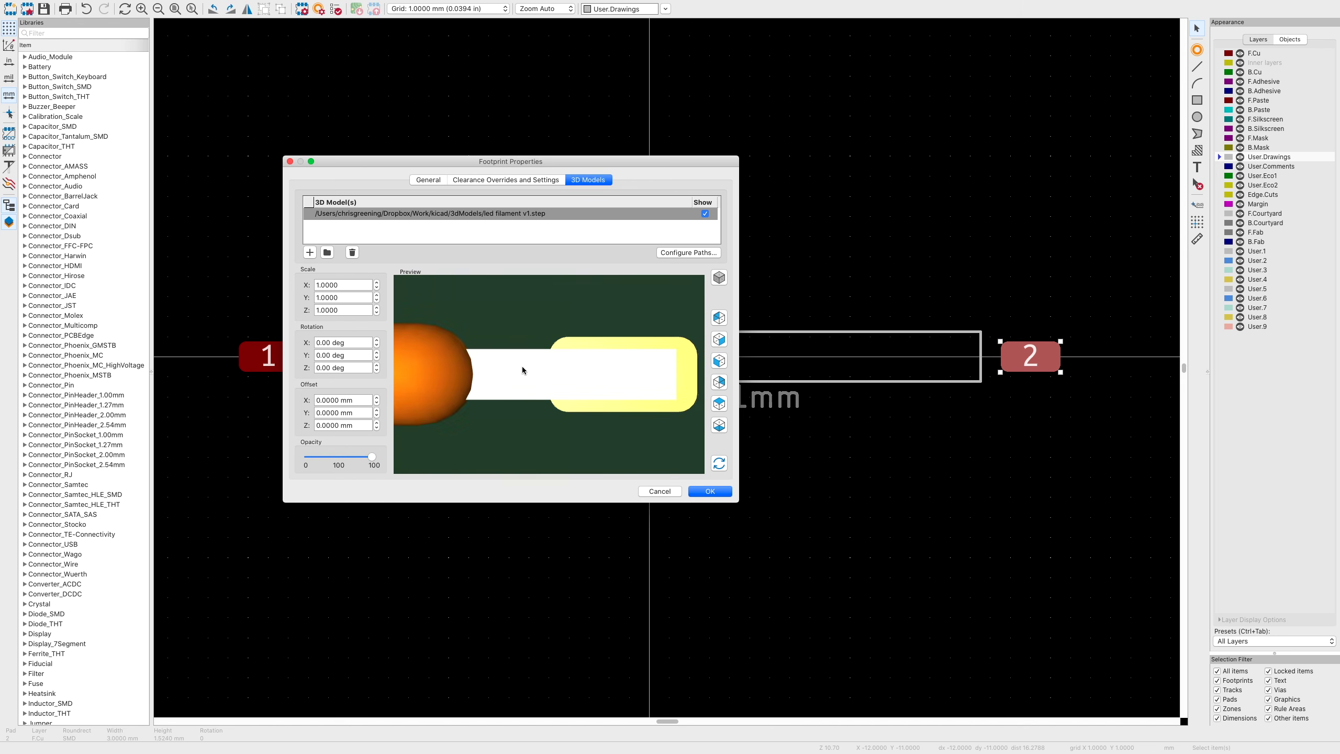
scroll(522, 367, right, 10)
scroll(521, 367, left, 10)
scroll(522, 367, right, 1)
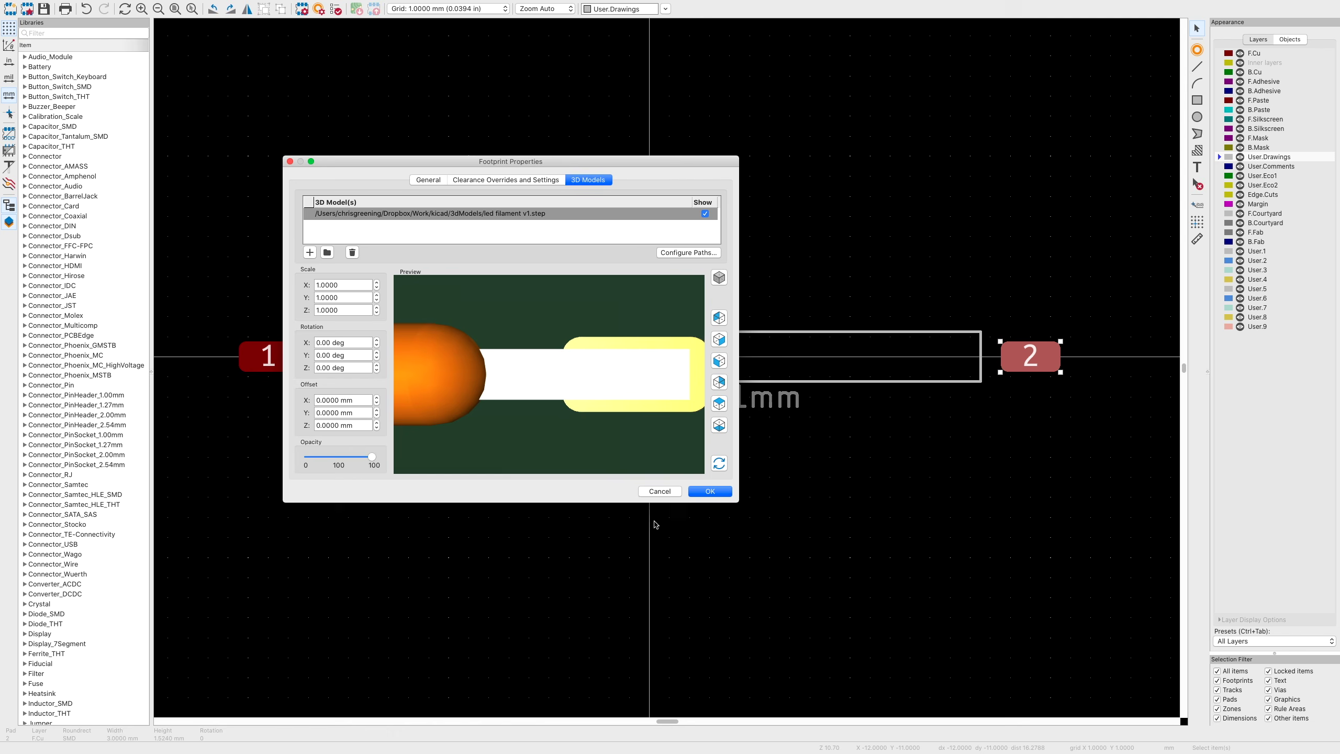
click(710, 491)
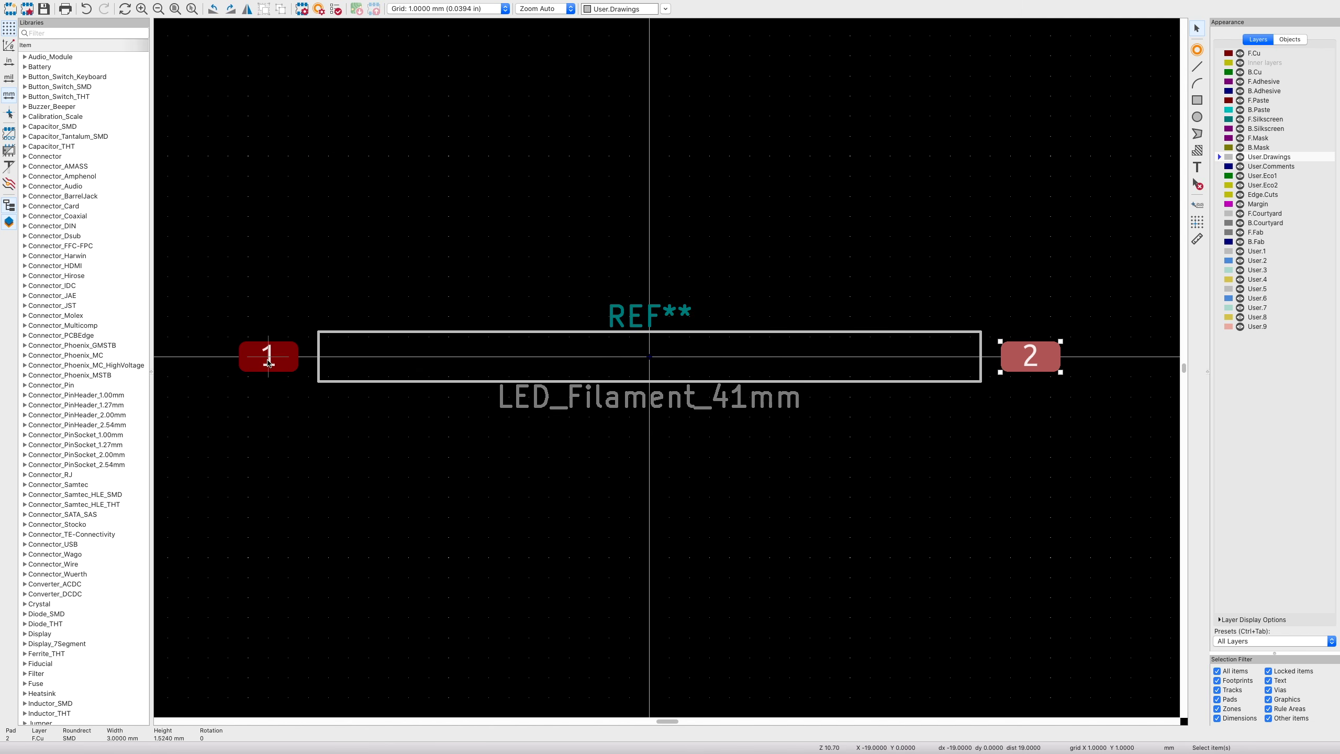
double_click(268, 362)
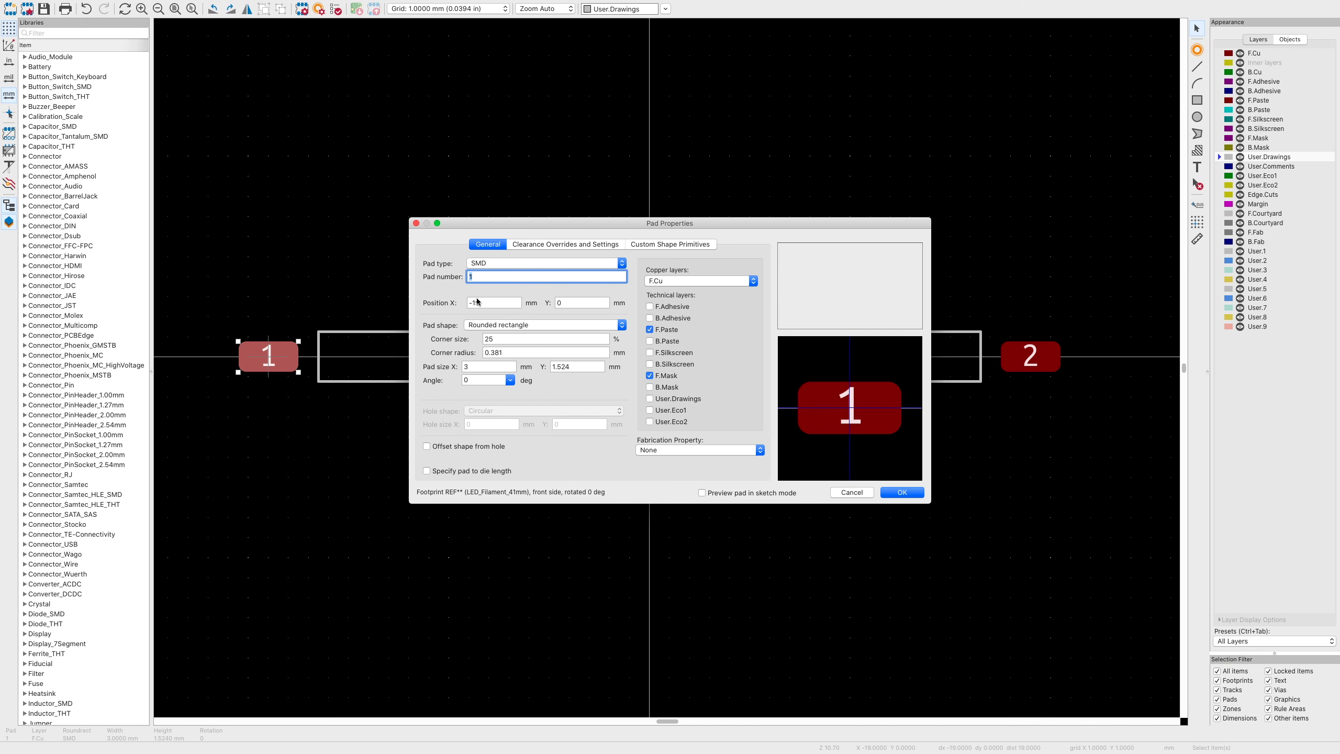
- Move pad 1 to X -19.5 mm and pad 2 to X 19.5 mm
click(480, 305)
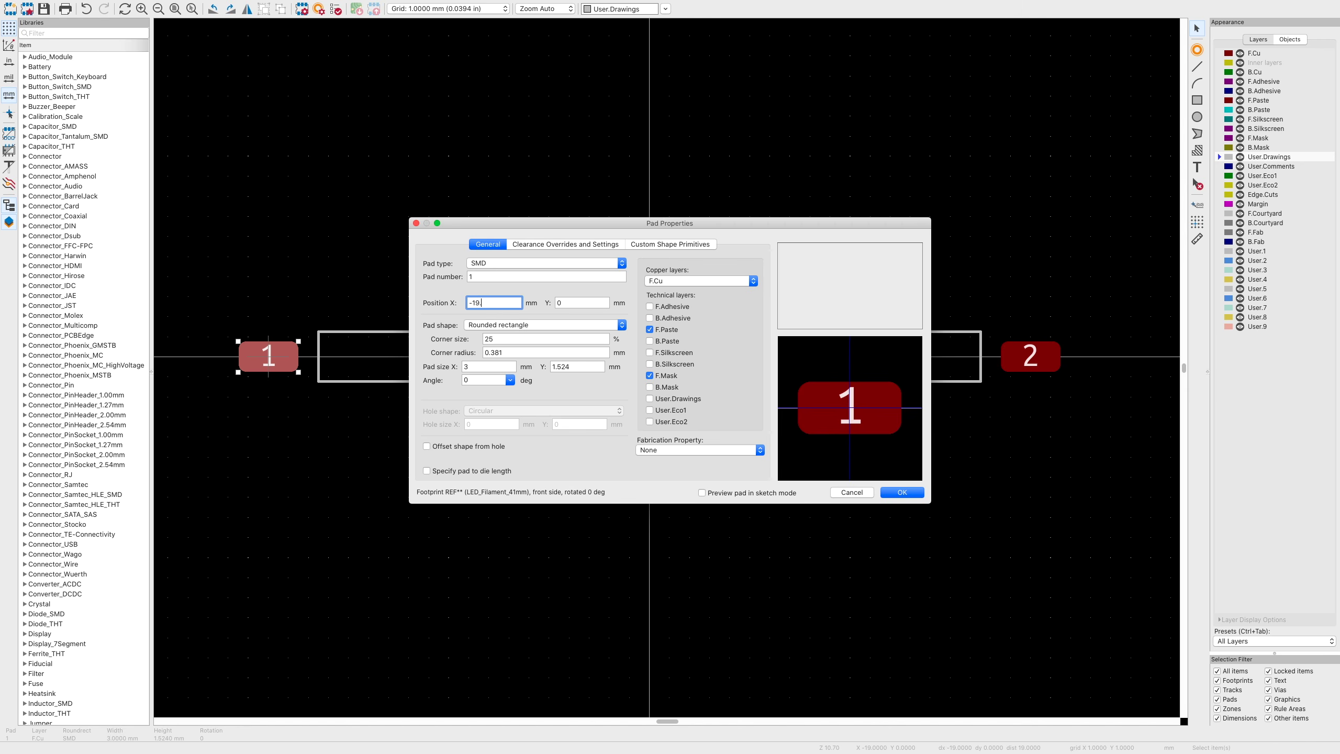
text(-19.5)
key(Return)
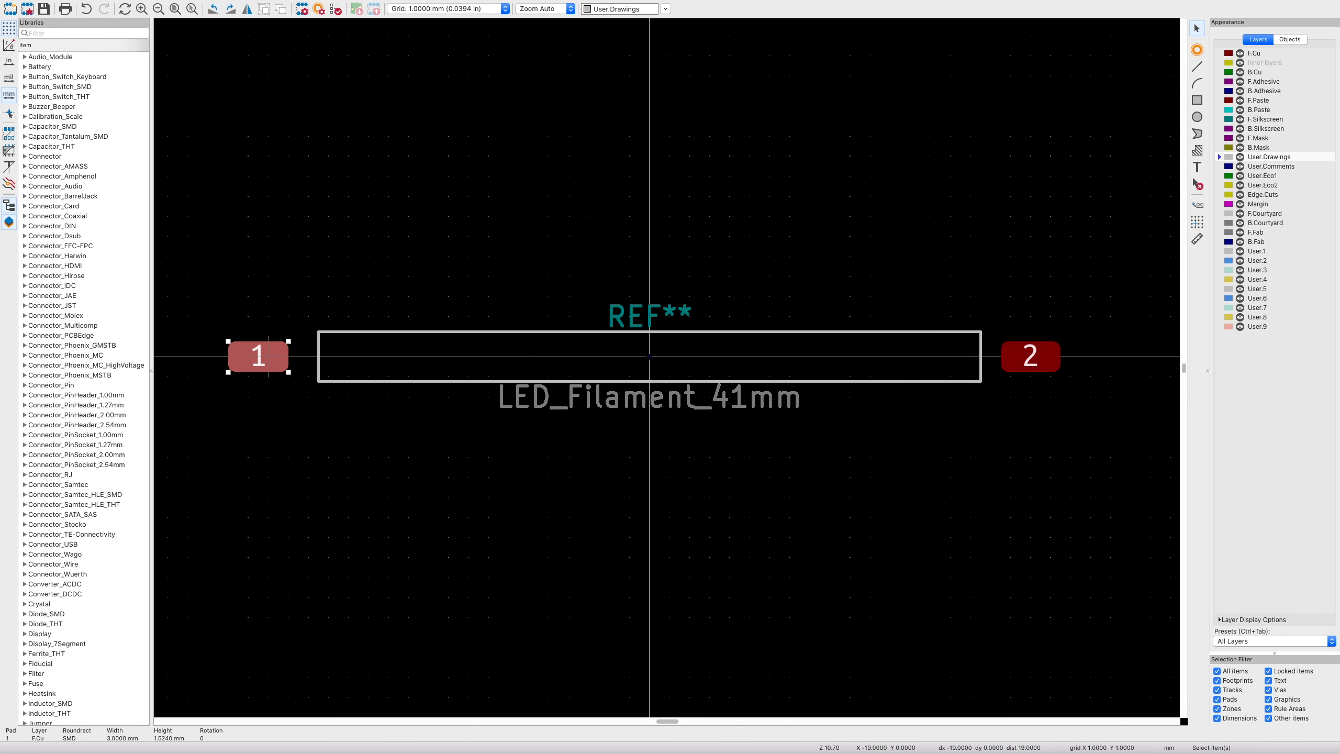
double_click(1015, 352)
click(502, 300)
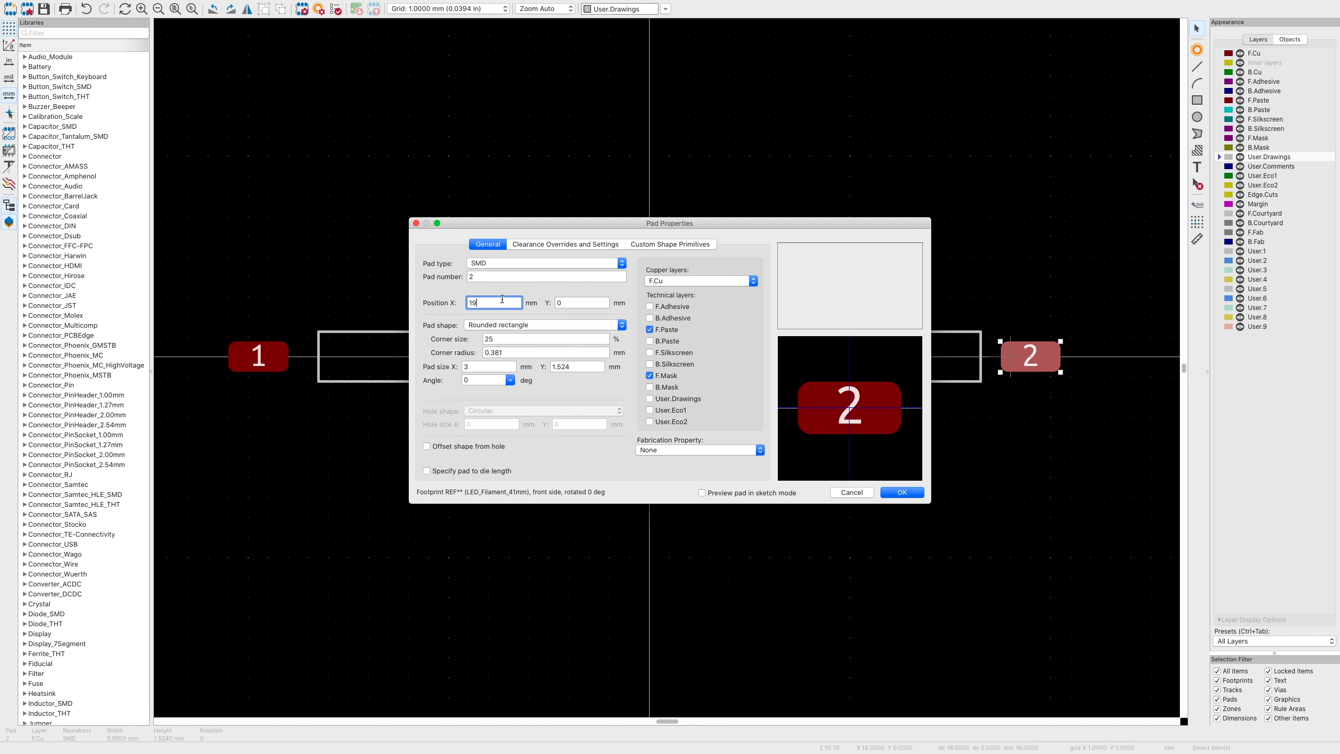
text(.5)
key(Return)
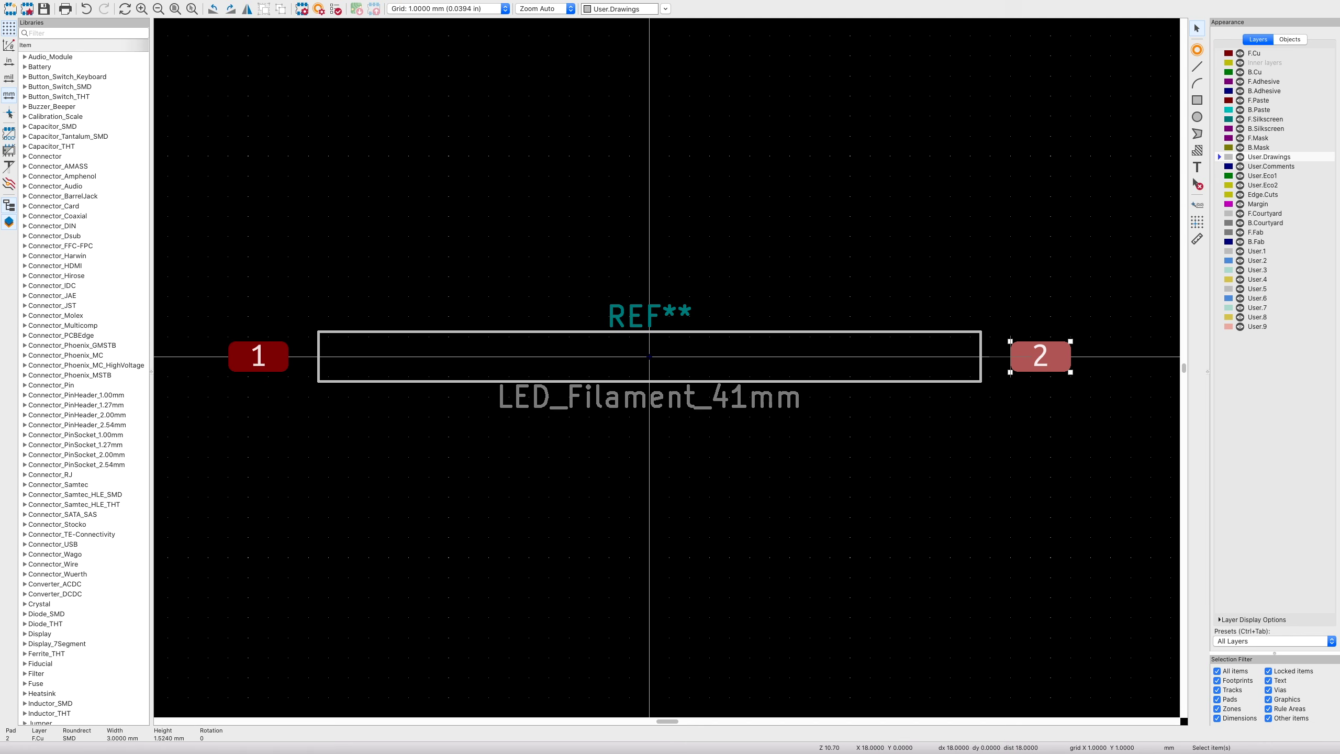
- Recheck pad alignment against the 3D model in Footprint Properties
click(302, 10)
scroll(510, 380, up, 6)
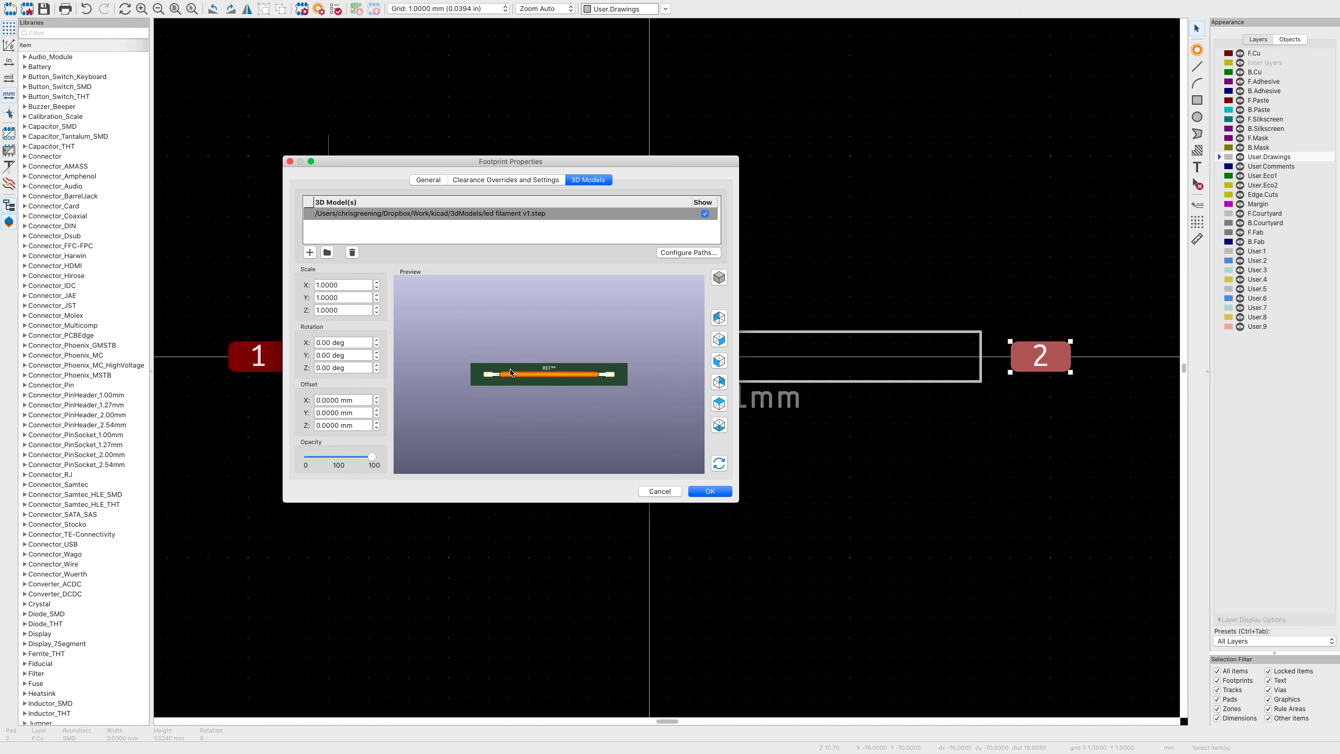
scroll(511, 364, up, 8)
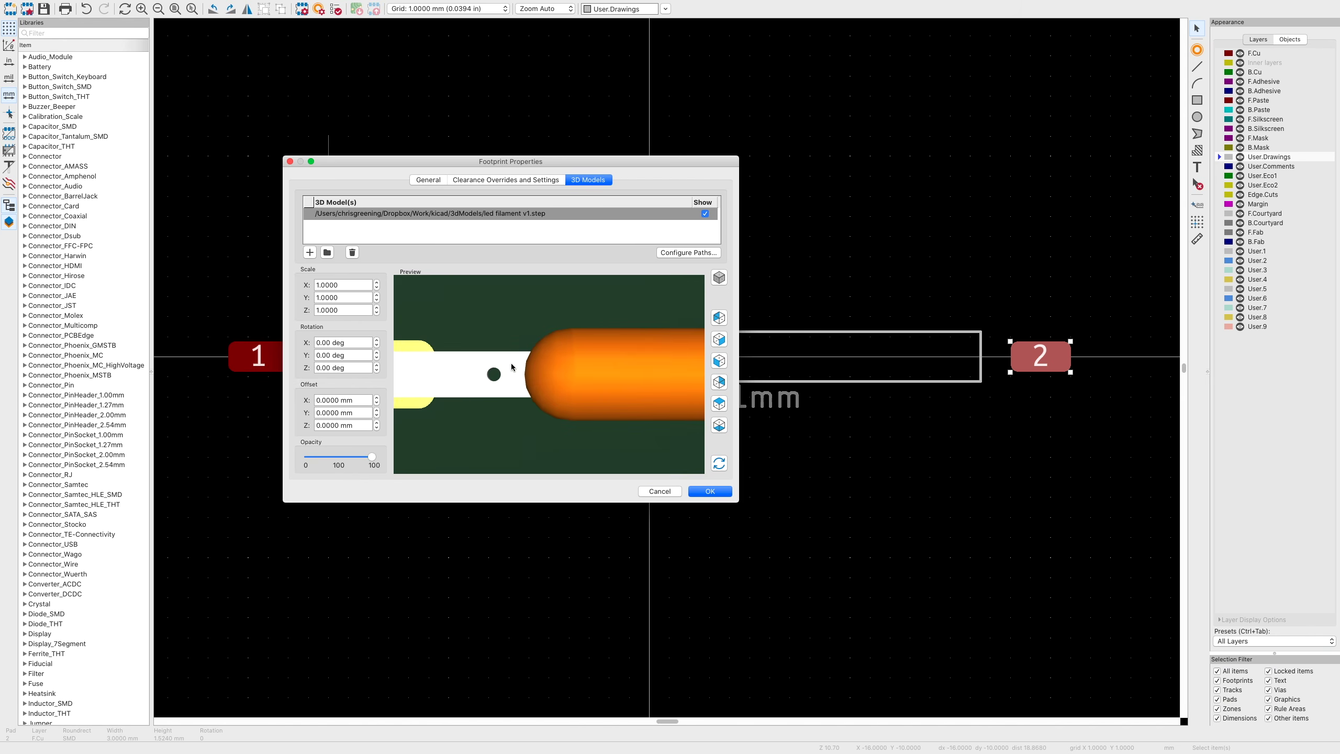
scroll(511, 363, down, 10)
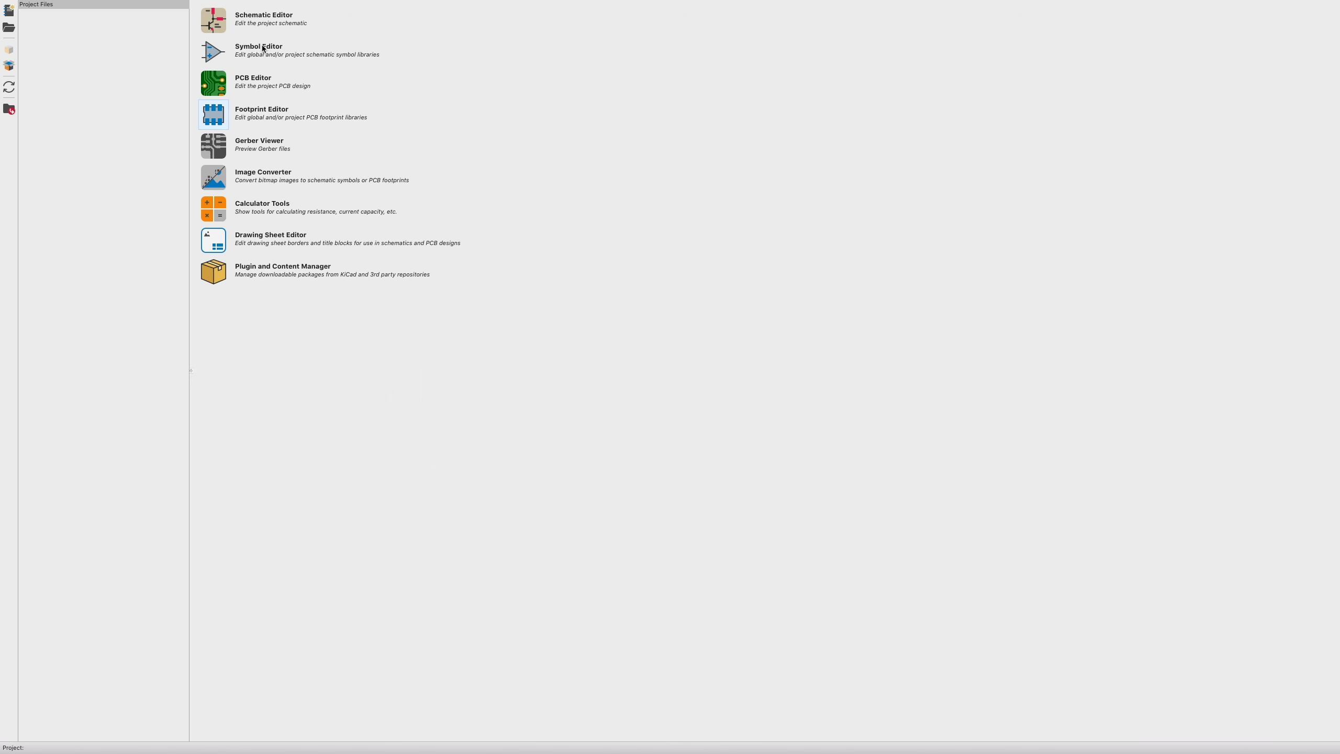
- In the Symbol Editor, save a new LED_Filaments library in the kicad folder
click(216, 53)
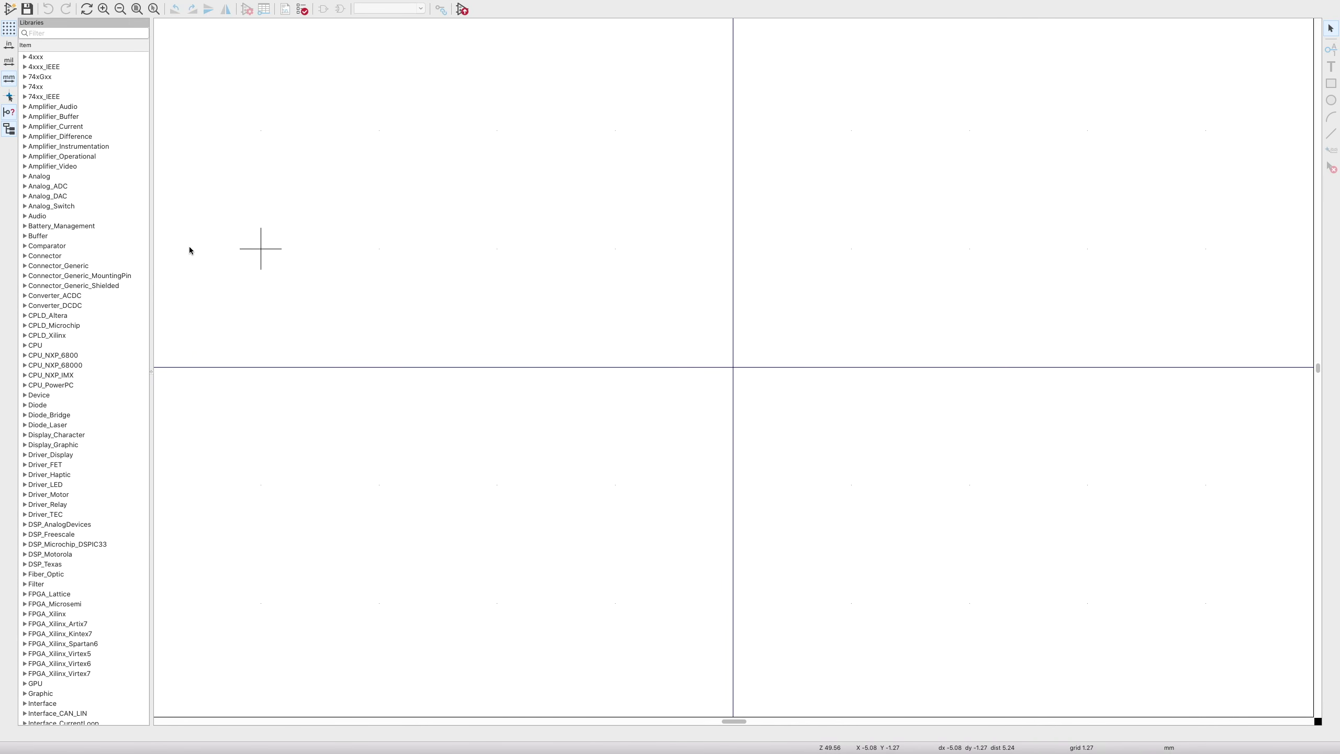
click(66, 4)
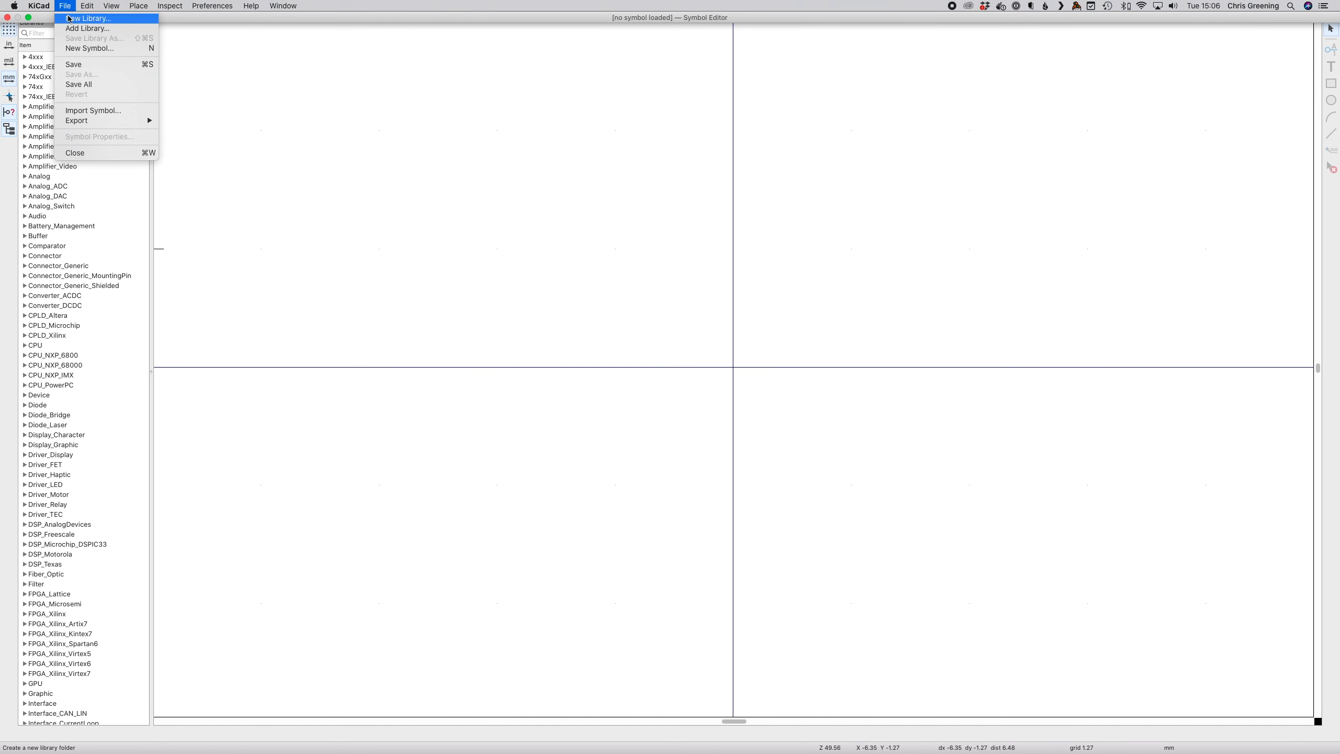
click(74, 19)
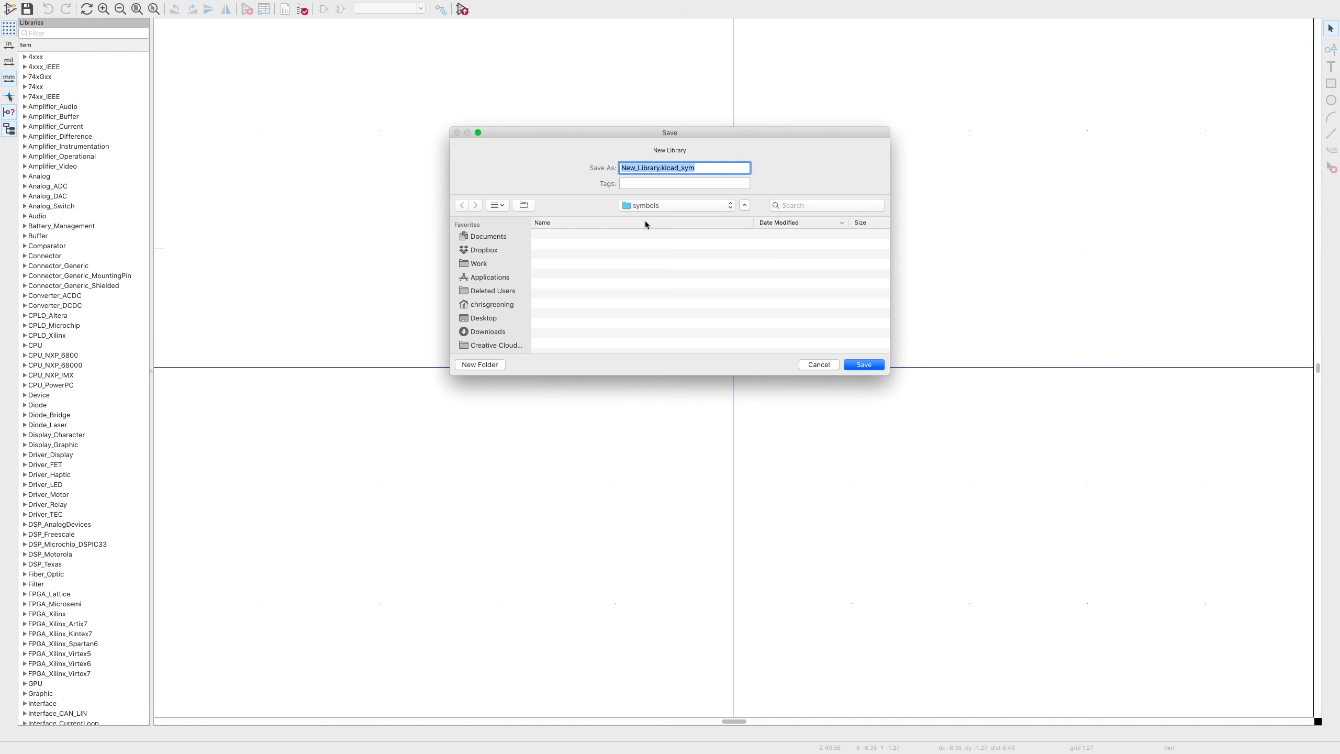
click(484, 251)
text(LED)
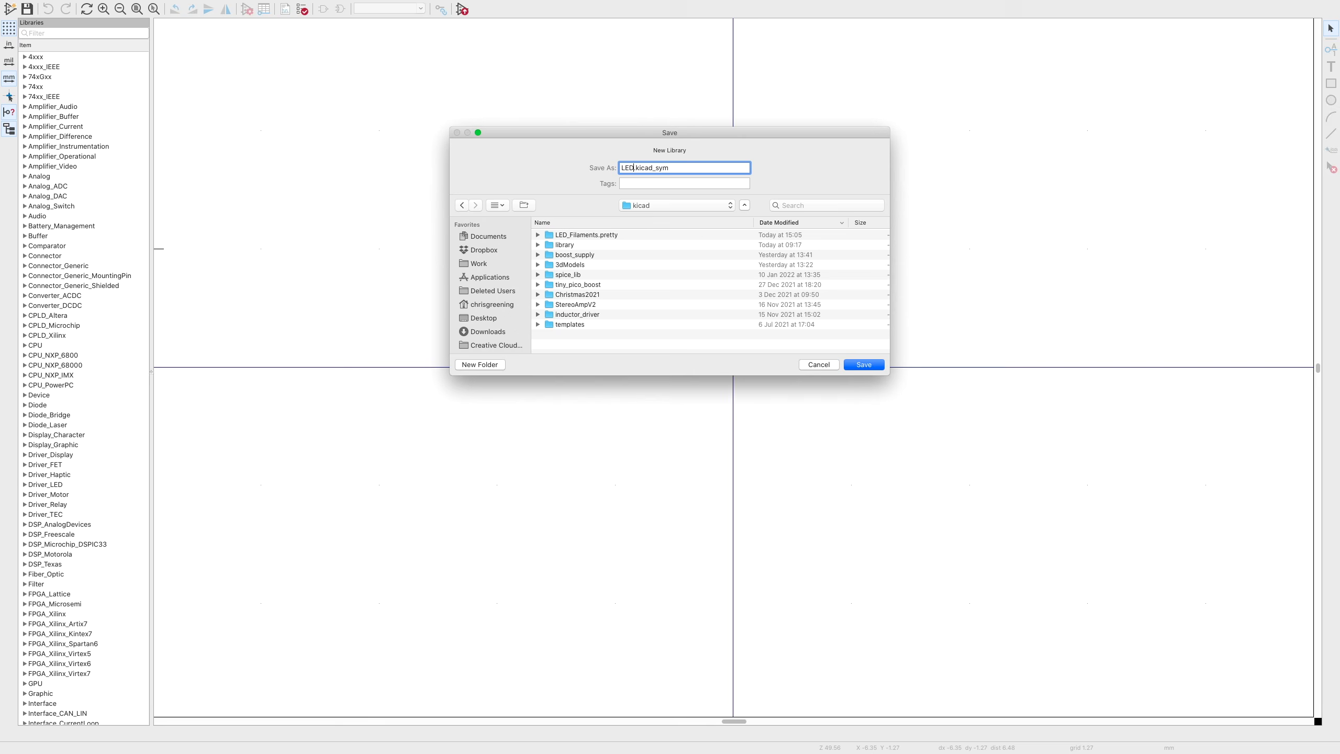
text(_Filaments)
key(Return)
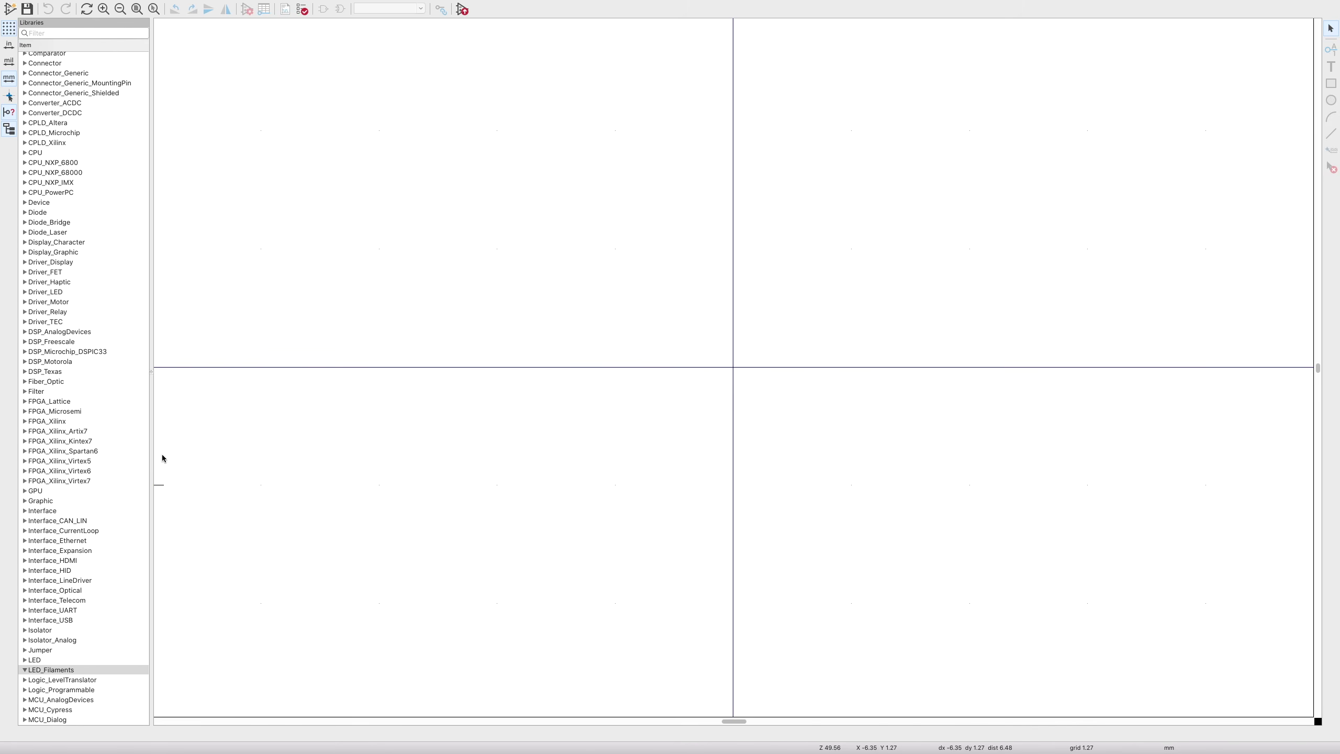
- Create symbol LED_Filament_41mm in LED_Filaments with reference designator LF
right_click(57, 672)
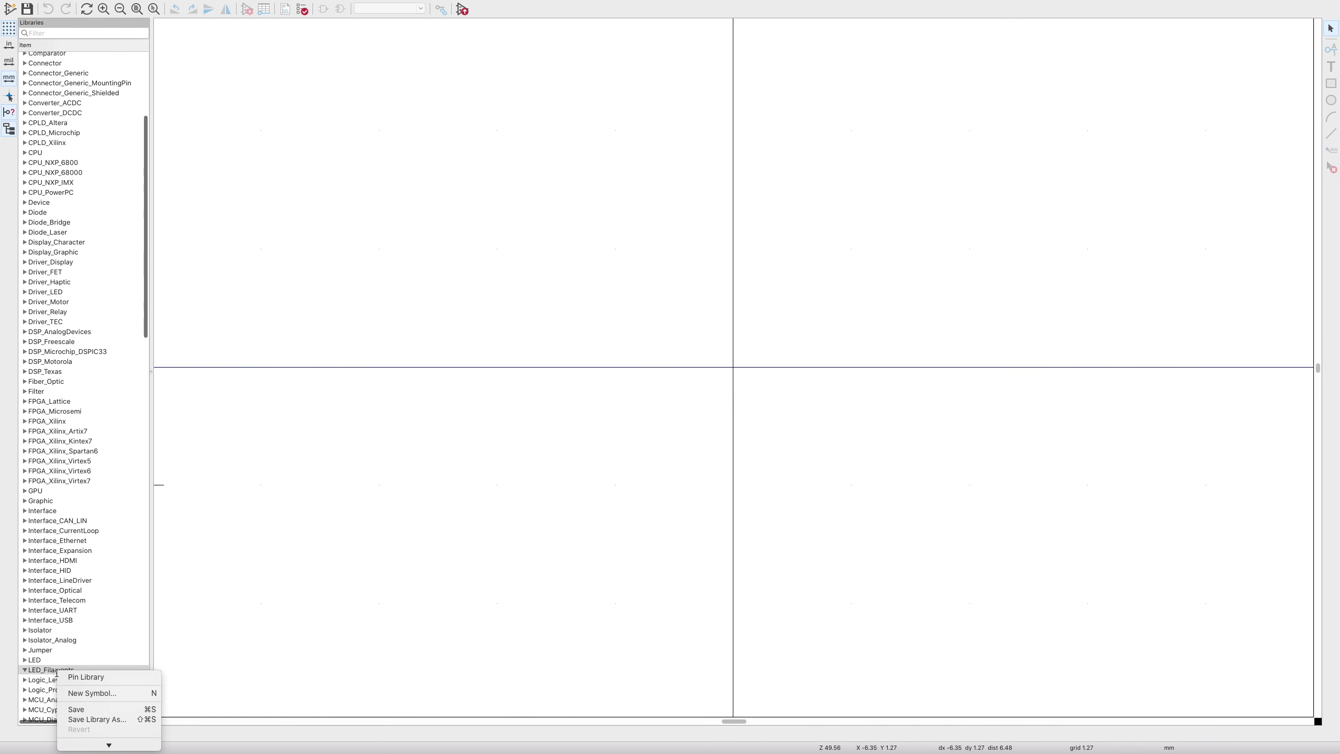
click(79, 694)
text(LED_Filament_41m)
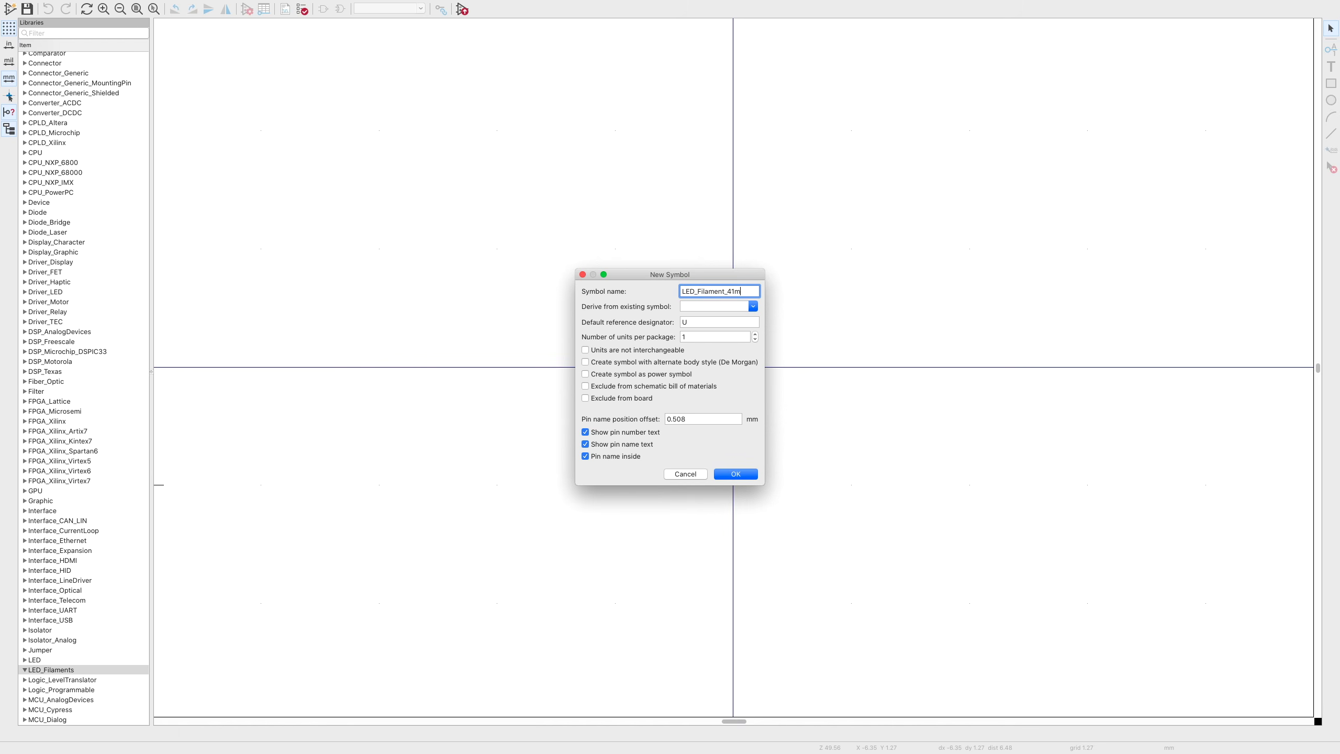
text(m)
double_click(692, 322)
text(:F)
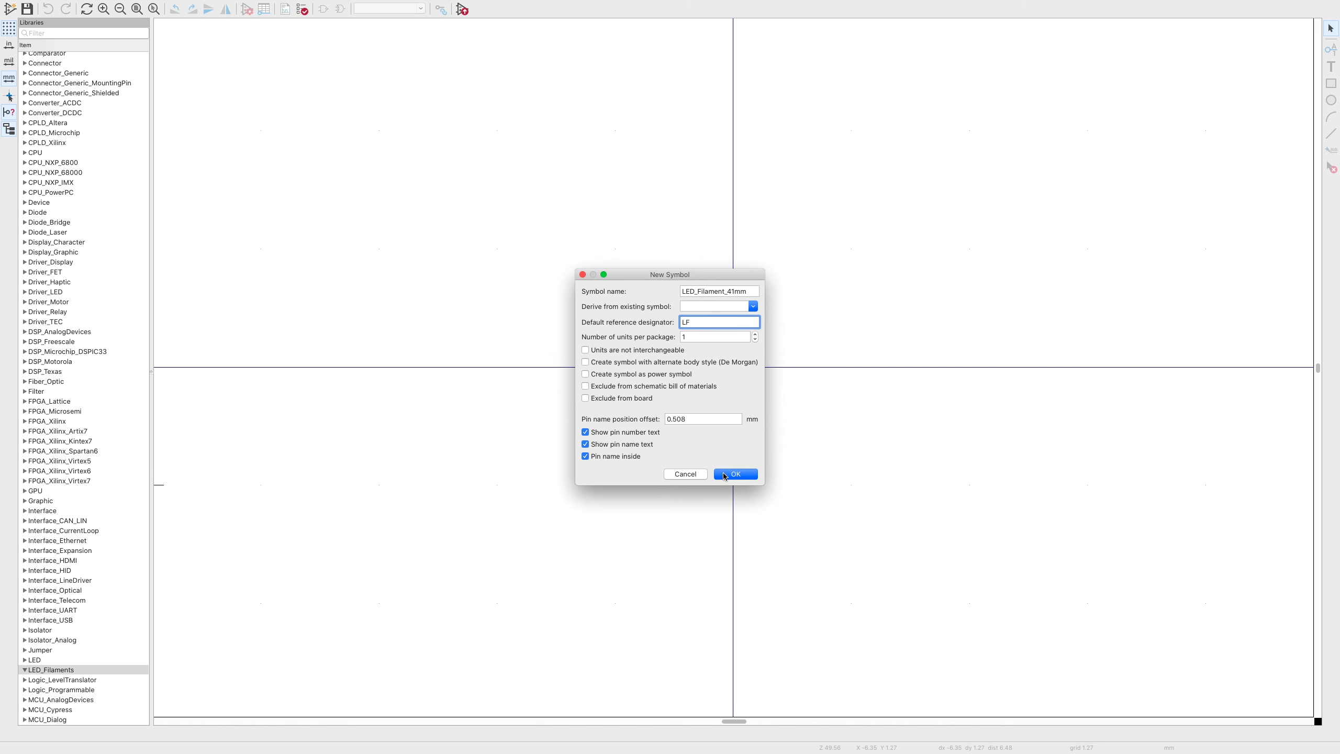
click(725, 475)
- Drop the LED_Filament_41mm name text and move the LF reference text lower
click(739, 254)
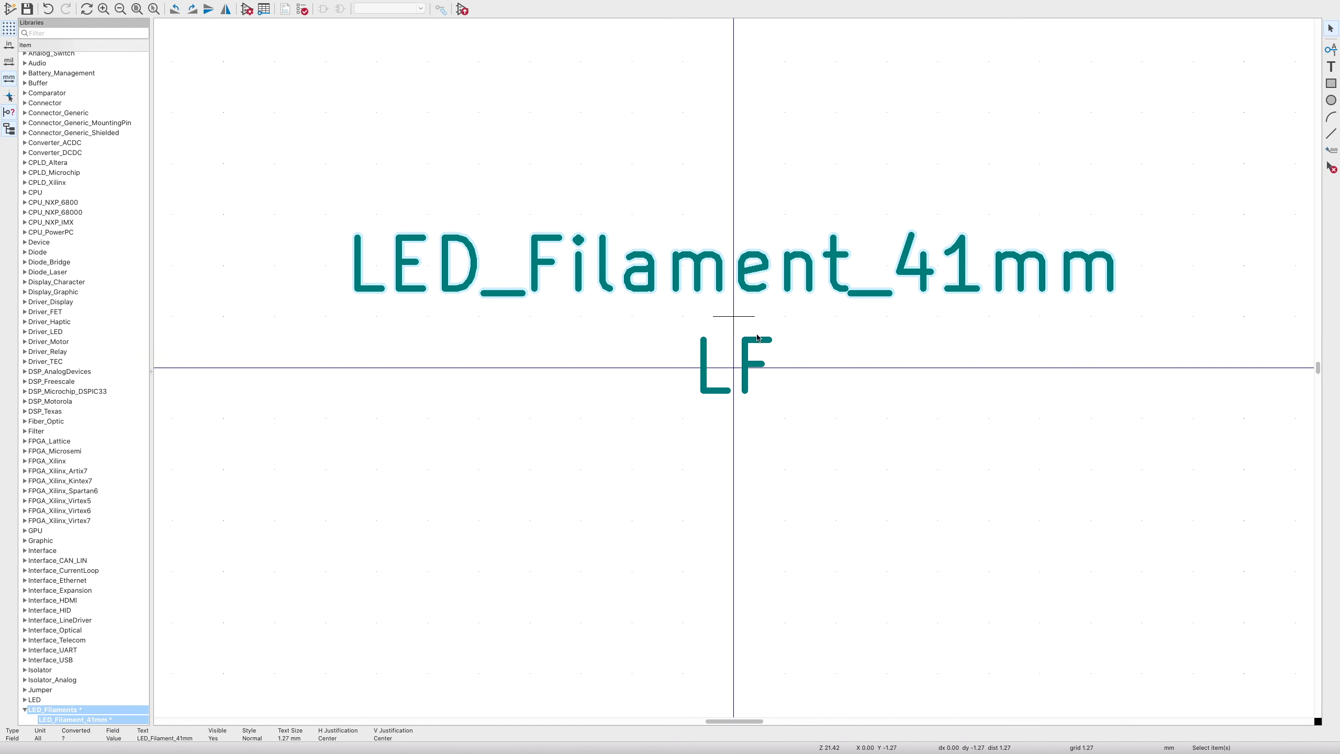
click(747, 358)
key(m)
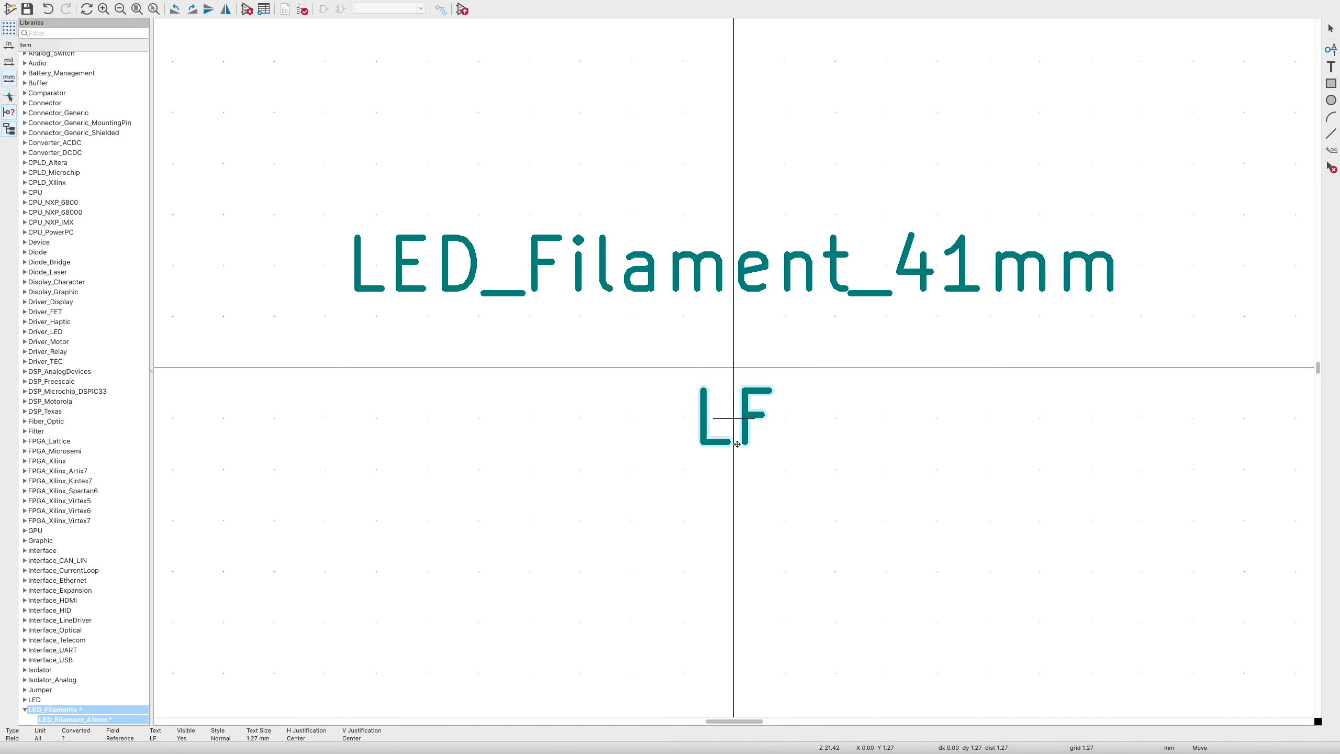
click(736, 491)
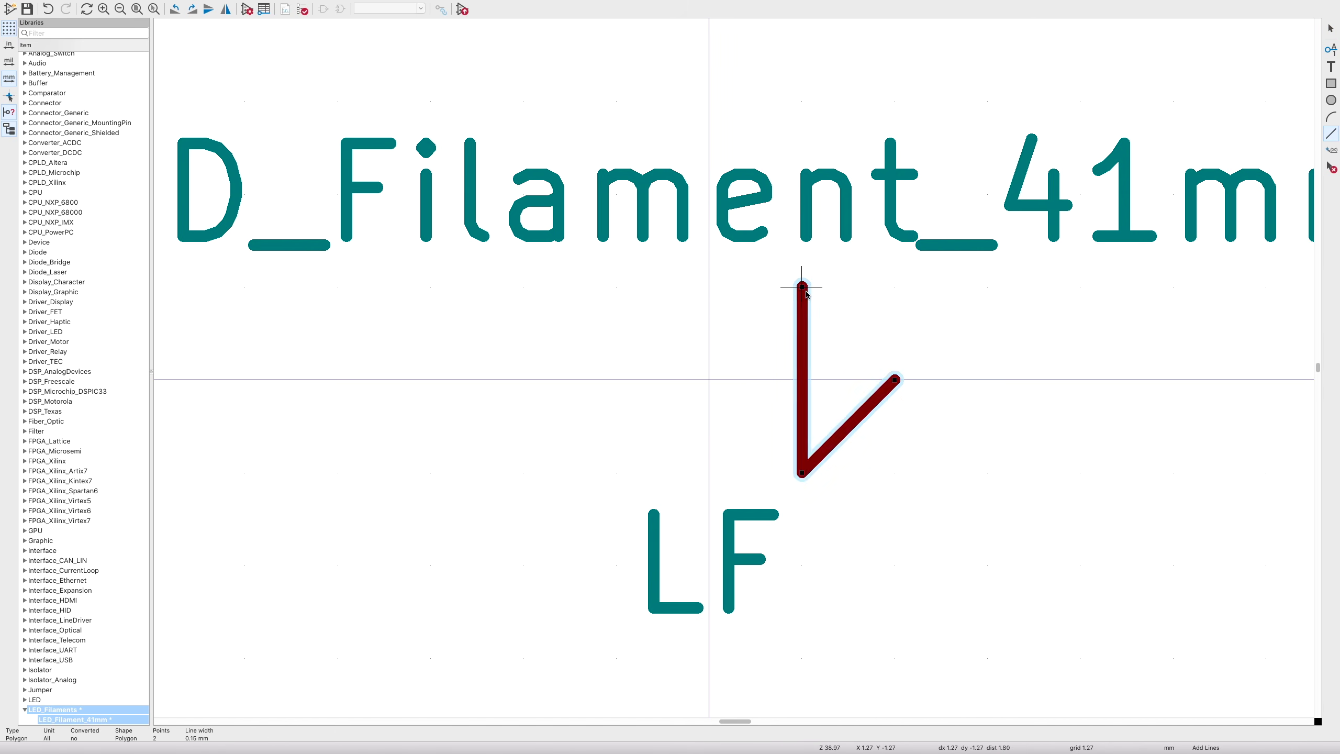
- Draw the diode shape: closed triangle, vertical cathode line and horizontal cathode lead
click(806, 291)
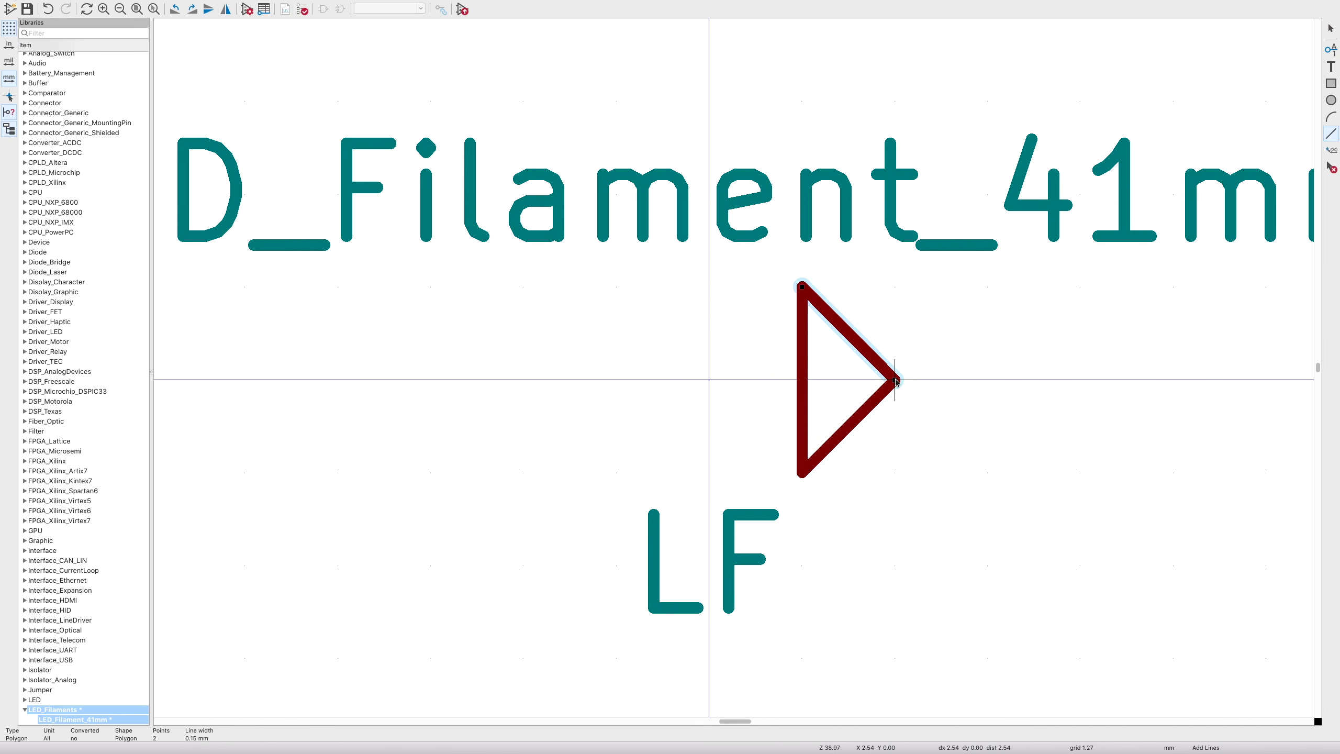
double_click(897, 383)
click(898, 291)
double_click(900, 463)
scroll(955, 499, down, 5)
key(Escape)
click(1331, 134)
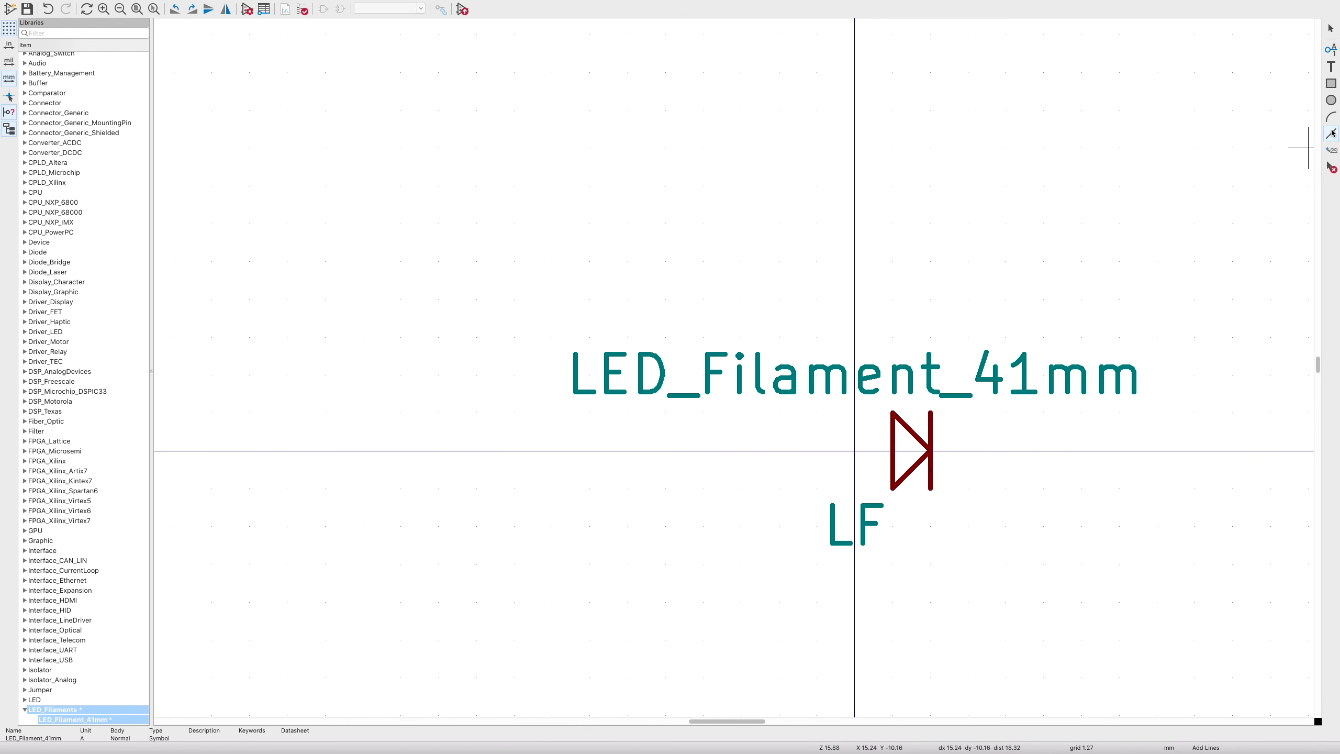
click(930, 451)
double_click(968, 450)
click(666, 444)
key(Escape)
- Move the LED_Filament_41mm name and the LF reference text clear of the diode
drag(871, 401, 970, 487)
click(1331, 134)
click(930, 488)
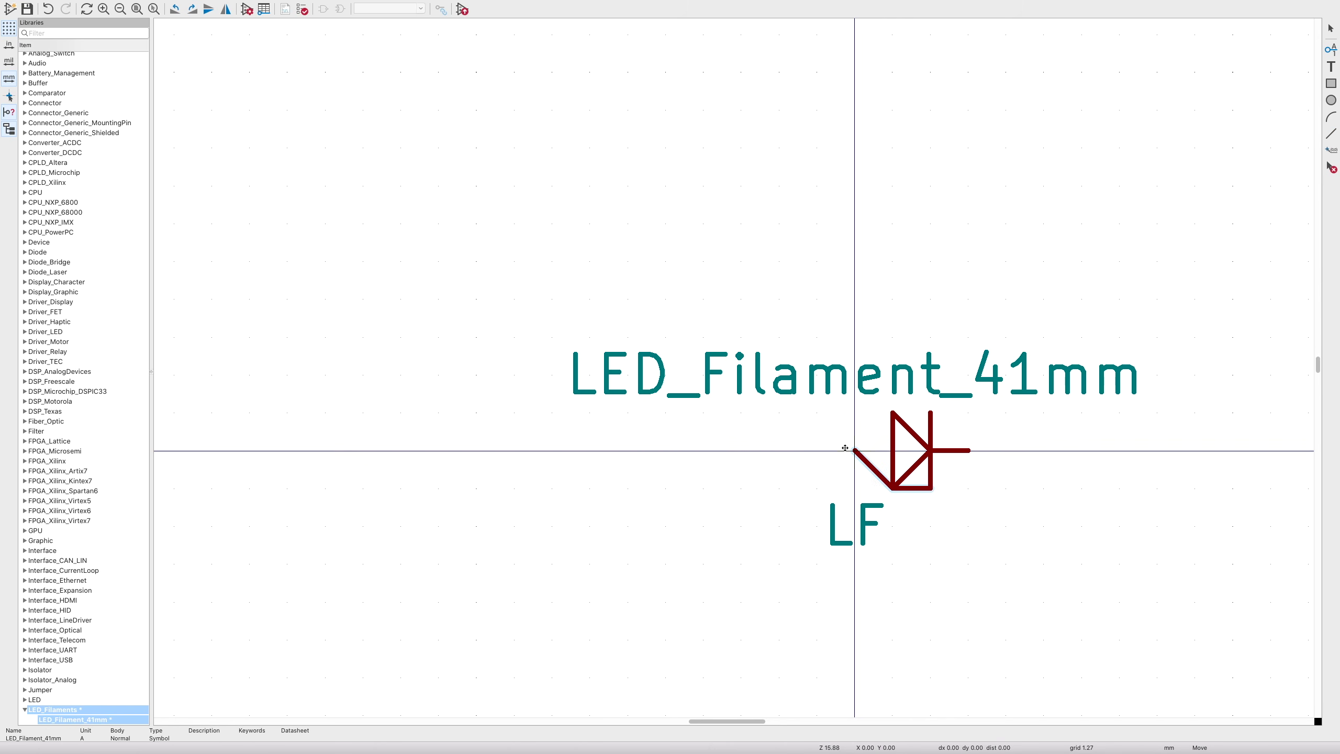
key(Escape)
drag(854, 529, 855, 567)
drag(855, 377, 855, 301)
- Duplicate the diode and its lead segments into a row of diode chains
drag(859, 382, 976, 505)
key(super+d)
click(968, 413)
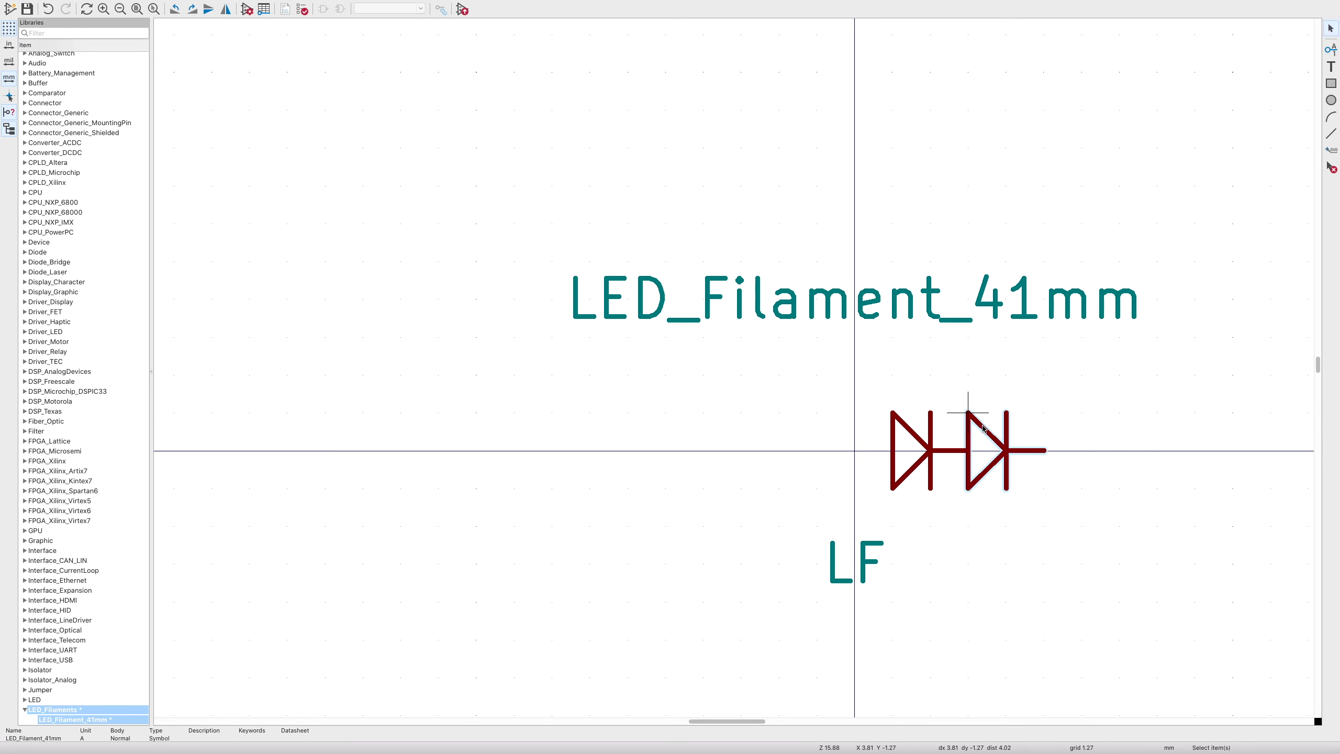
key(super+d)
click(1044, 413)
key(super+d)
click(703, 413)
key(super+d)
click(628, 413)
click(548, 417)
click(609, 451)
key(super+d)
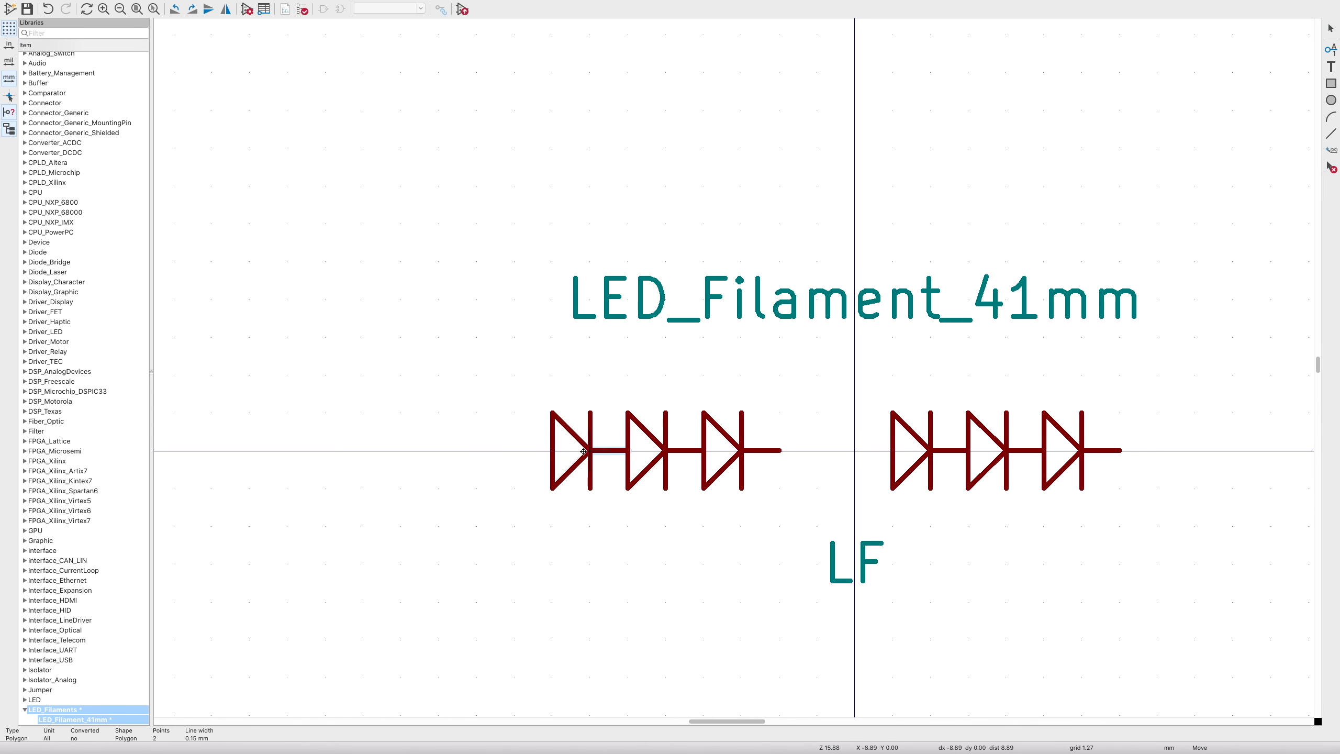
click(514, 450)
key(super+d)
click(817, 451)
click(851, 530)
- Draw a body rectangle around the diode row and widen it one grid step left
click(1331, 83)
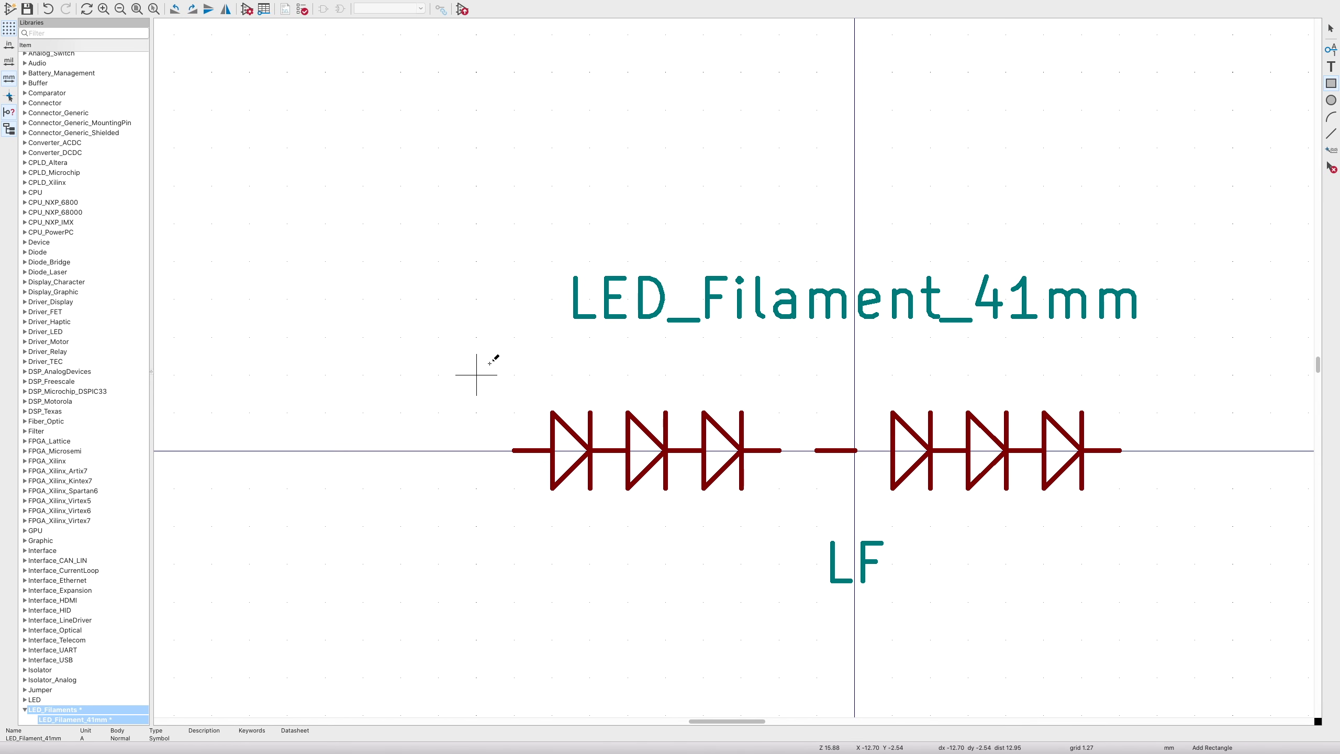
click(476, 373)
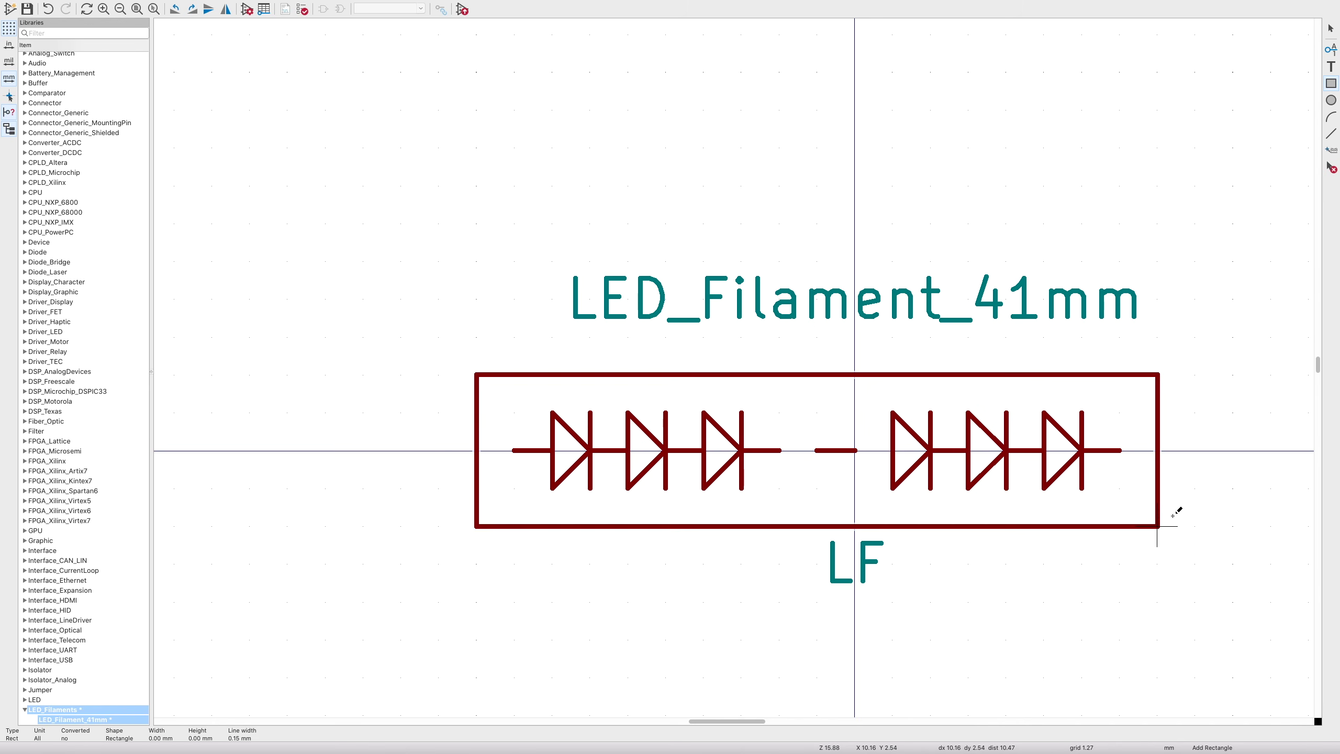
click(1196, 525)
key(Escape)
click(477, 522)
drag(477, 524, 441, 526)
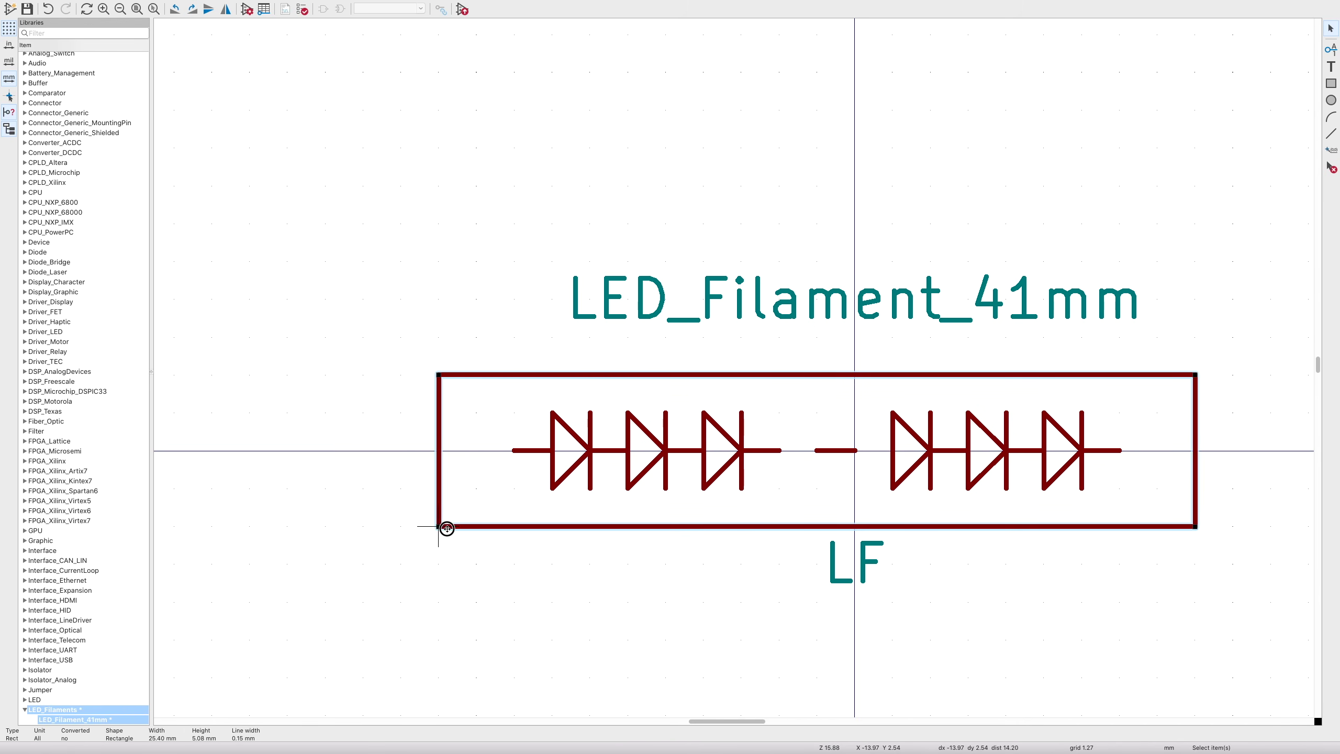
- Start a new pin at the rectangle's left edge
click(645, 558)
scroll(646, 557, right, 3)
click(1330, 51)
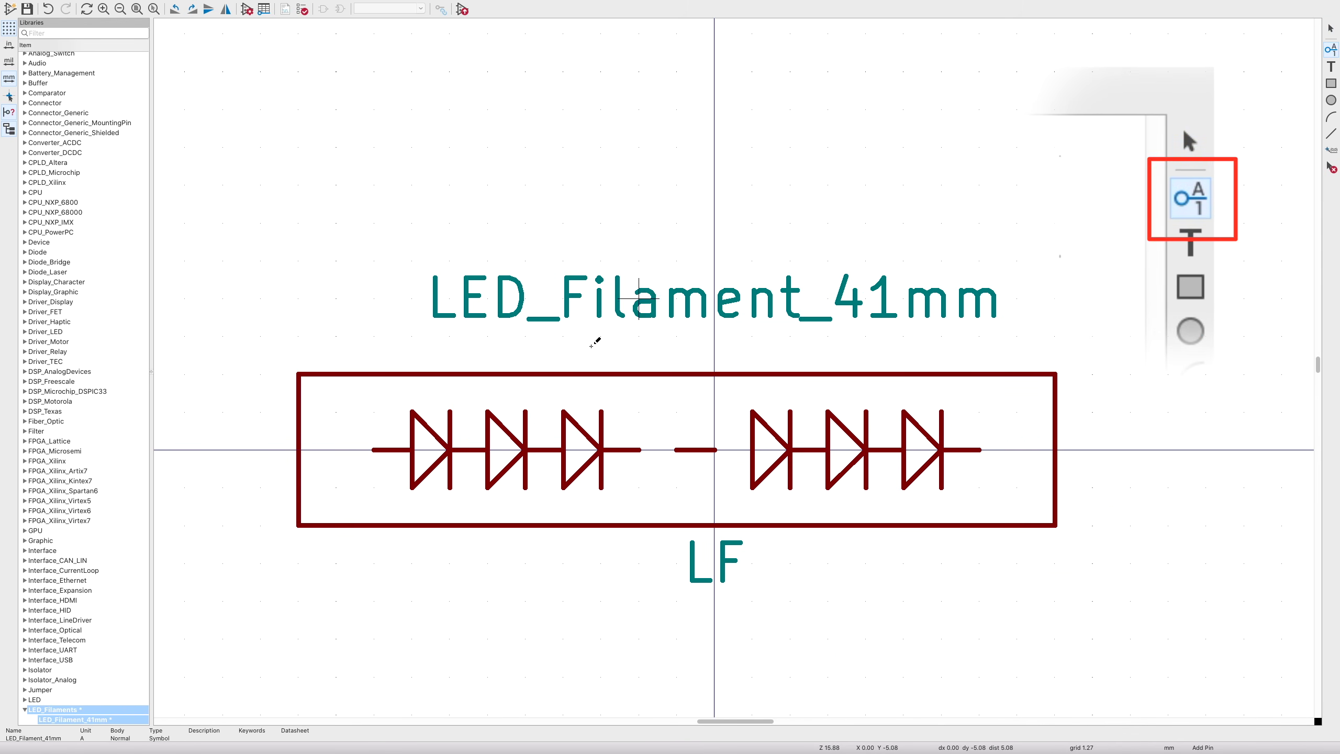
click(290, 451)
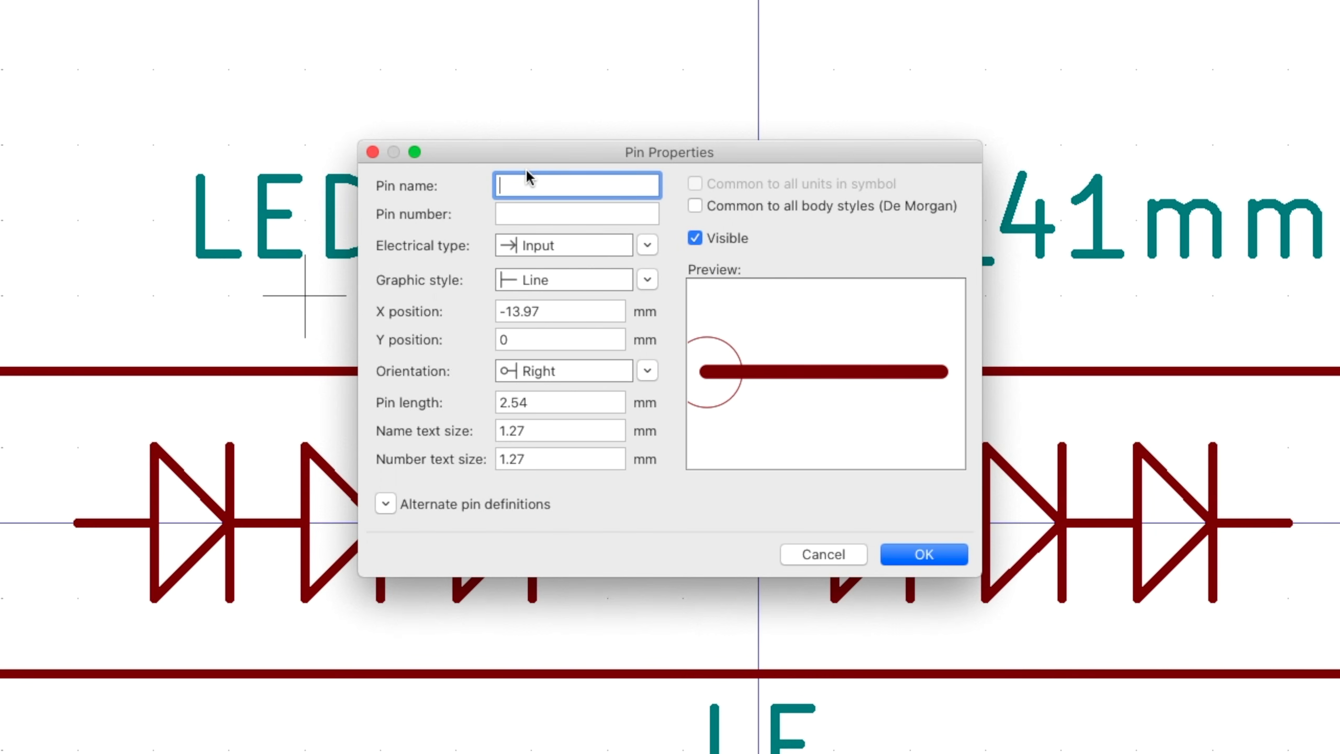
- Add pin 1 named + on the outline's left edge
text(+)
key(Tab)
text(1)
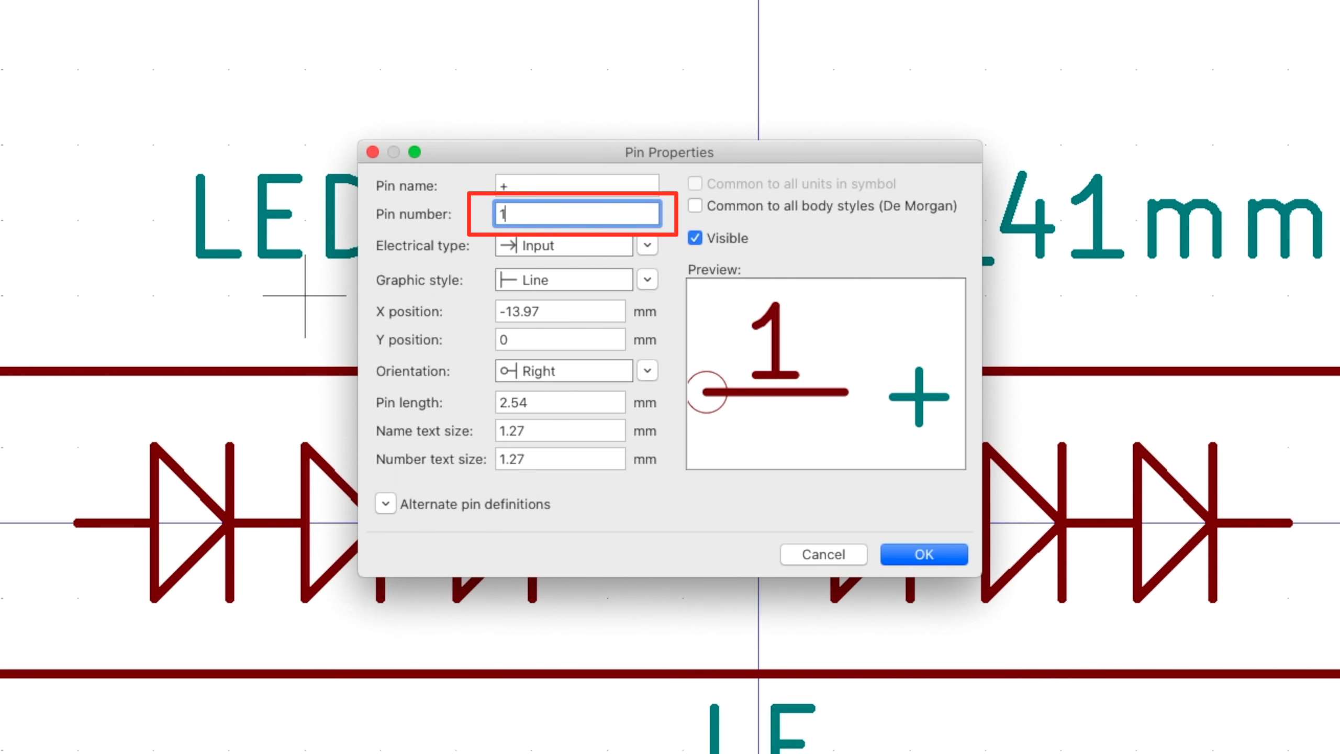
drag(521, 217, 478, 210)
click(923, 554)
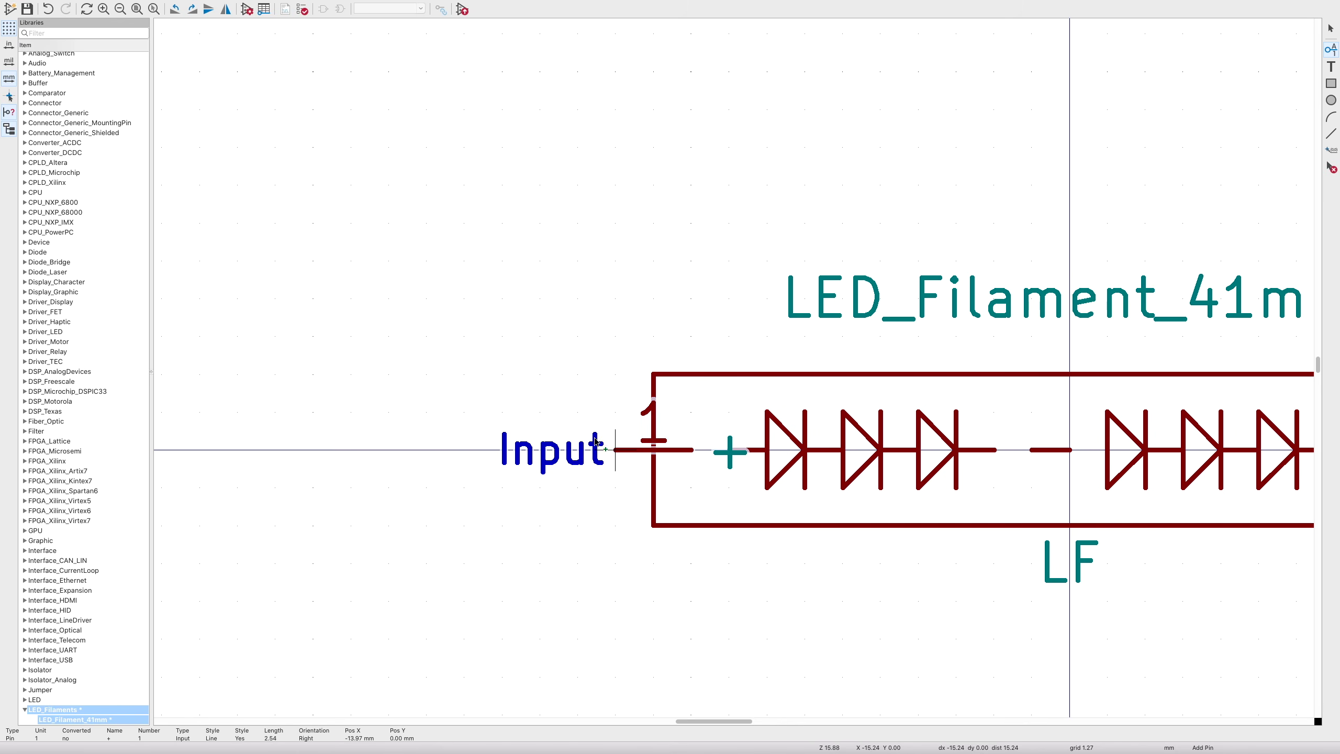
click(548, 463)
- Add pin 2 named − with Left orientation on the outline's right edge
scroll(707, 492, right, 8)
click(986, 449)
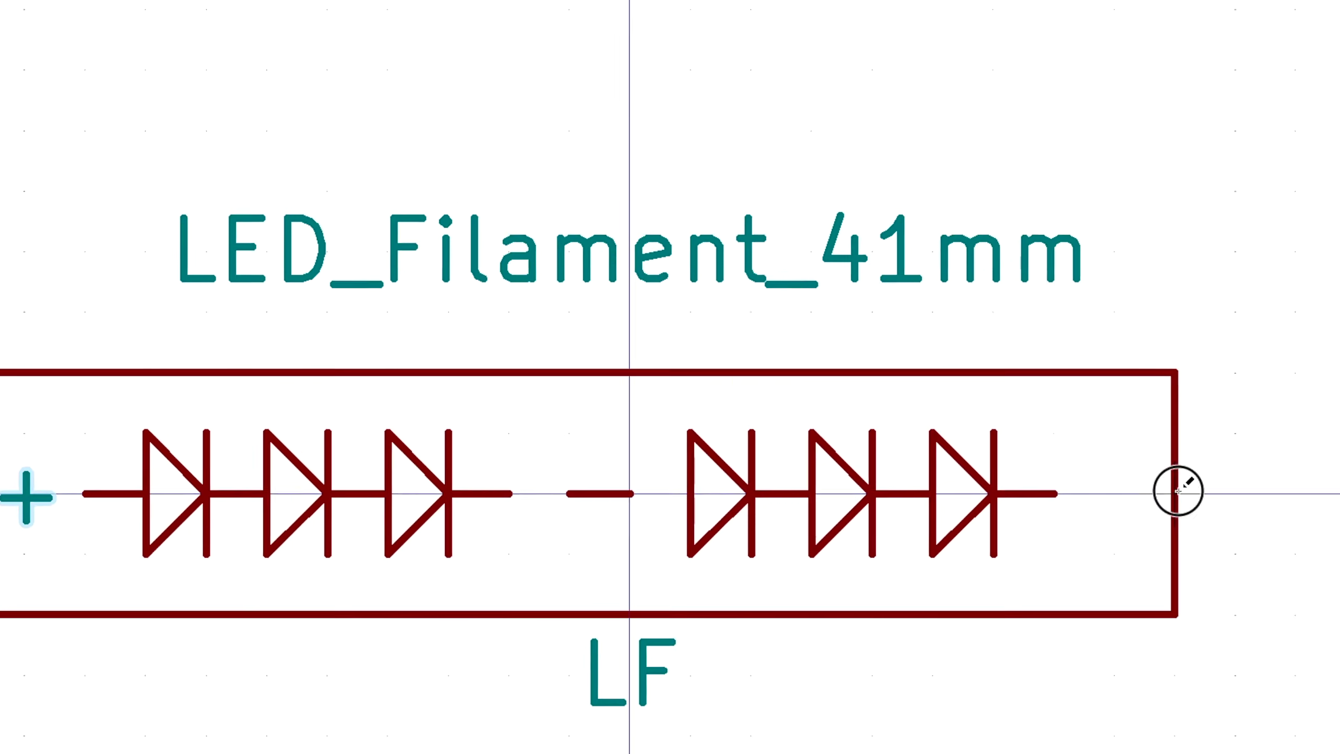
text(-)
key(Tab)
text(2)
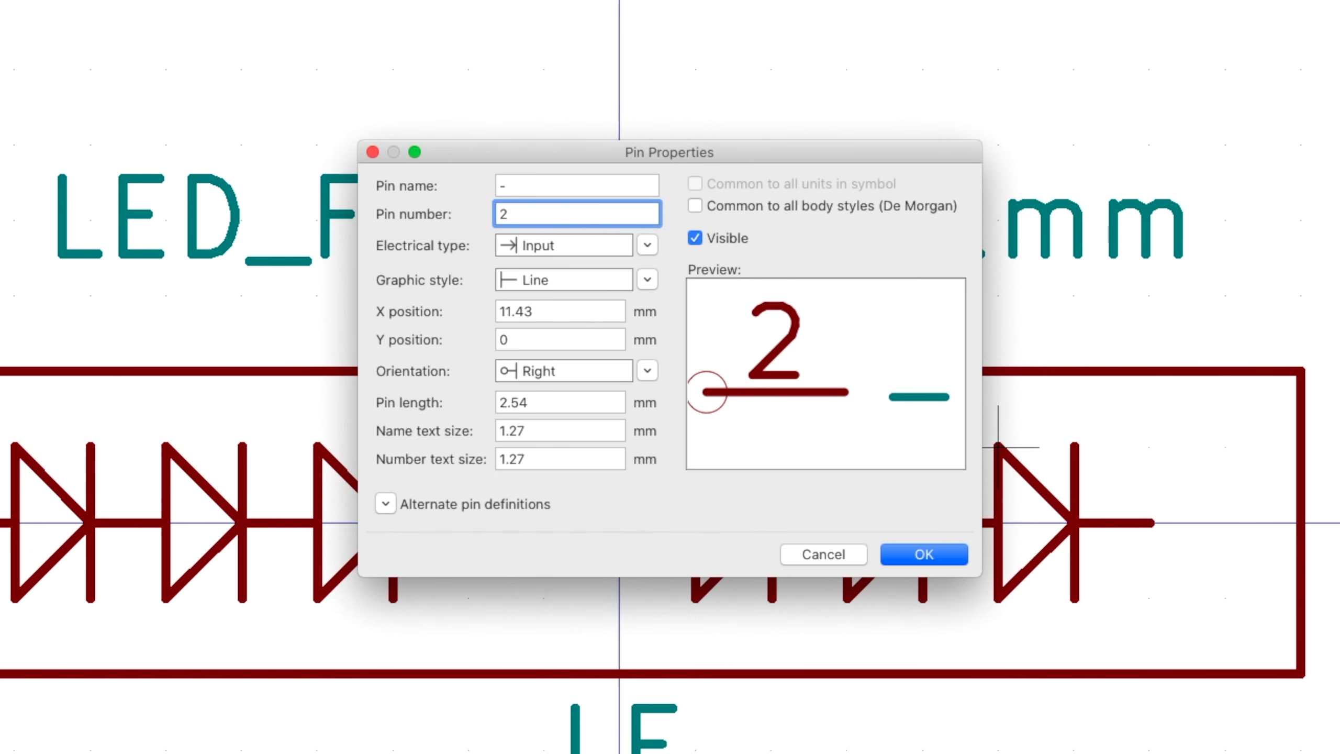
key(Tab)
click(630, 373)
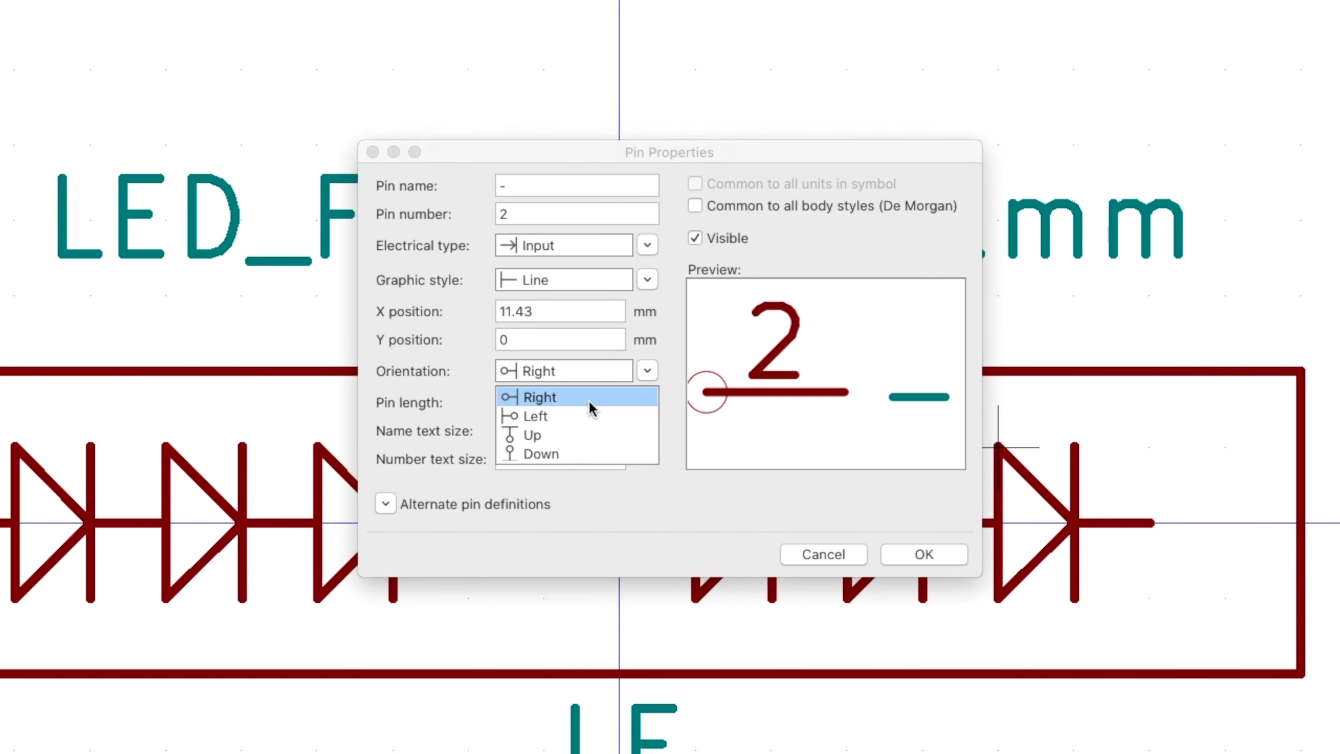
click(578, 414)
click(958, 559)
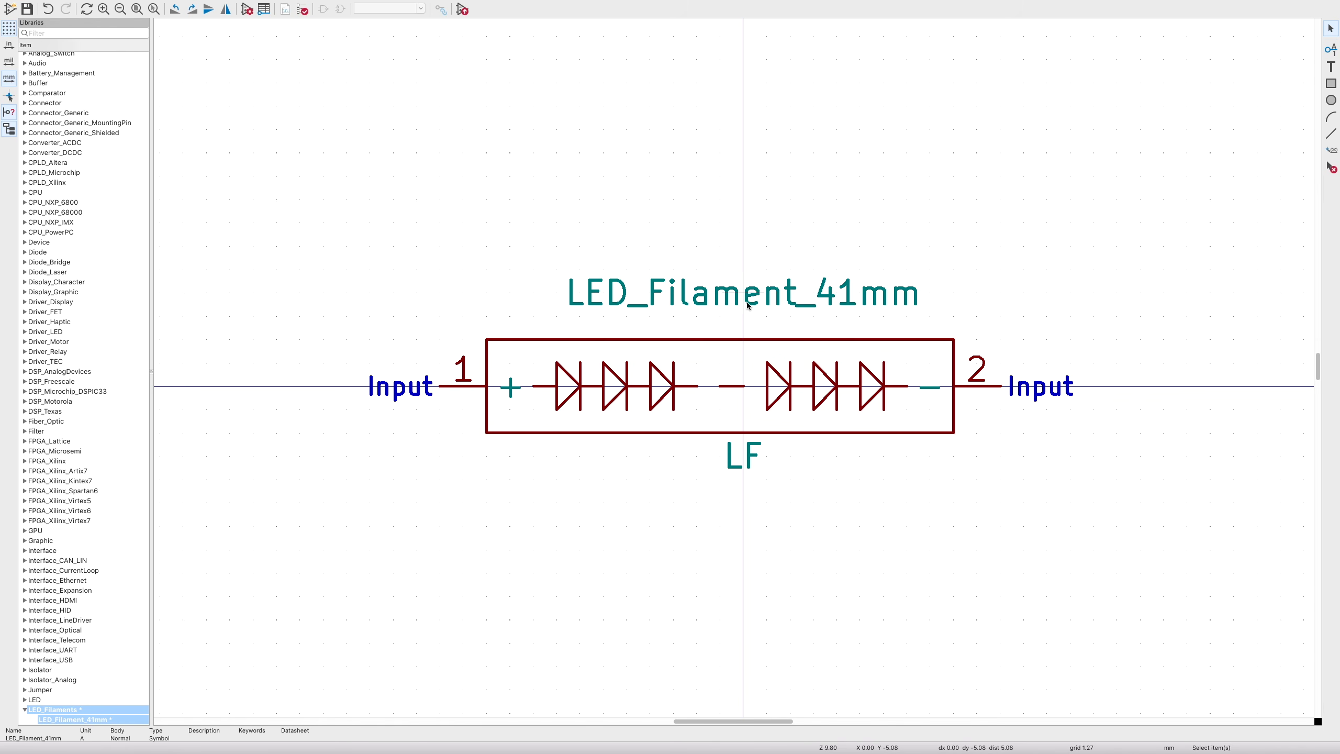
click(747, 303)
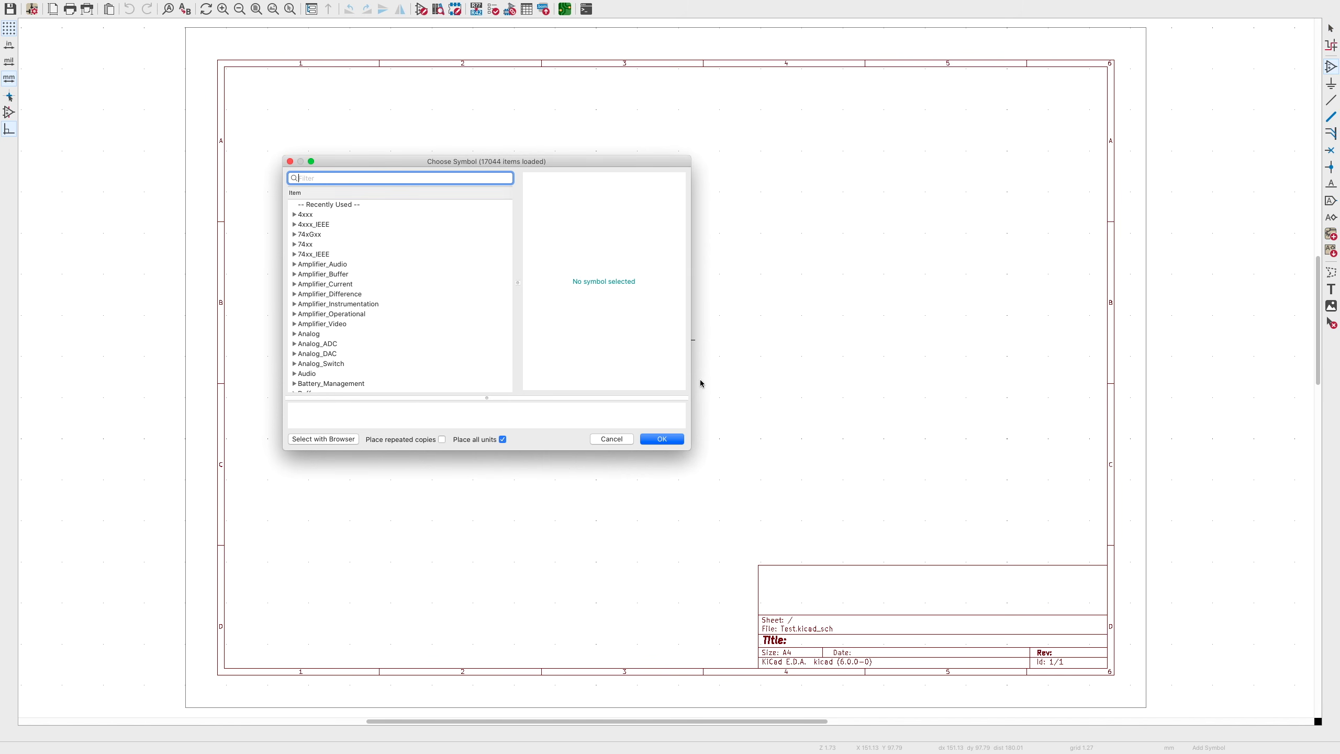
- Find LED_Filament_41mm with filter 'LED_Fil' and place it rotated vertical on the sheet
text(LED)
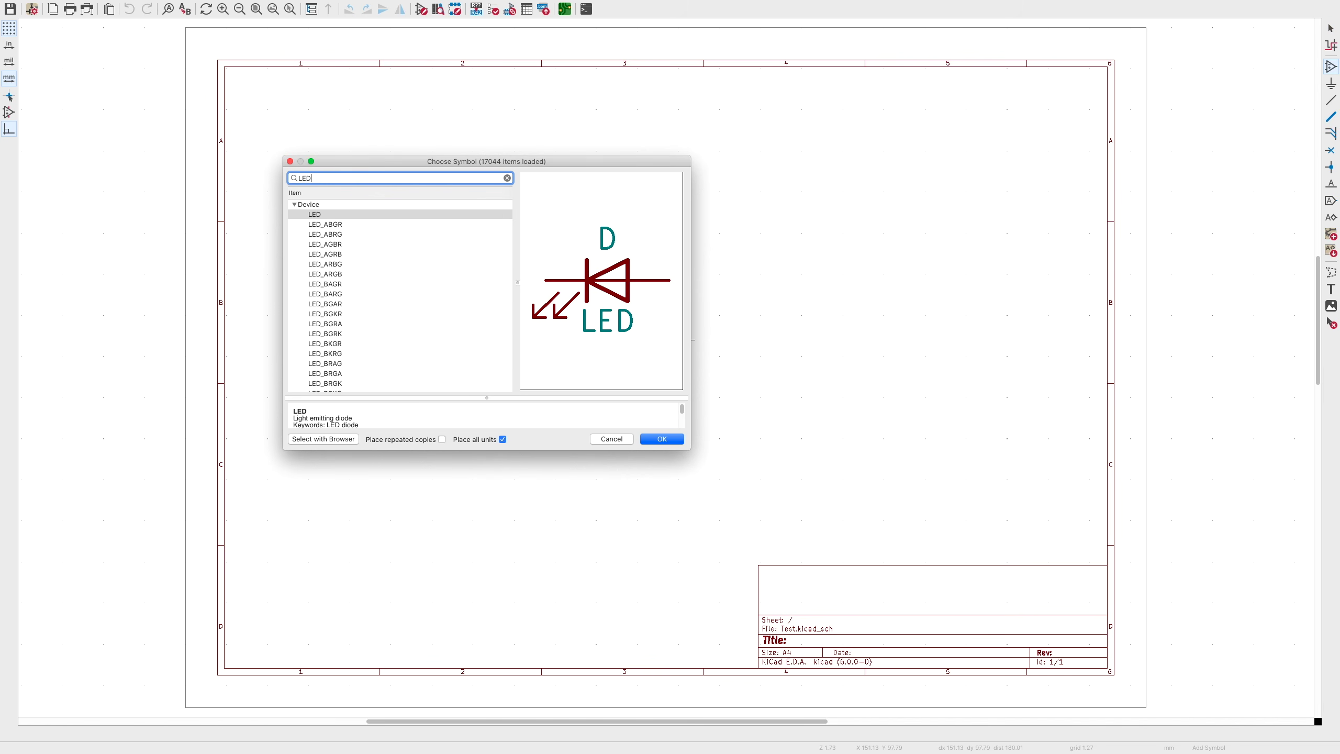
text(_Fil)
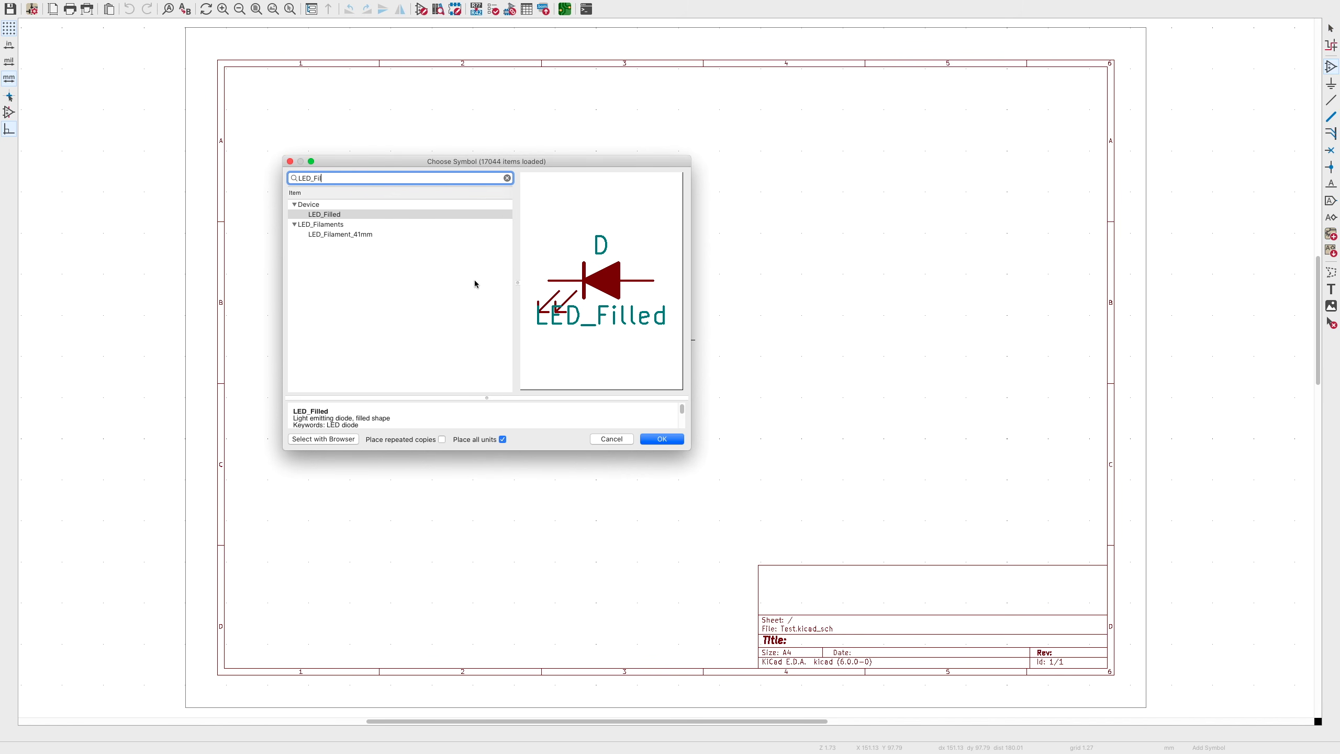
click(354, 235)
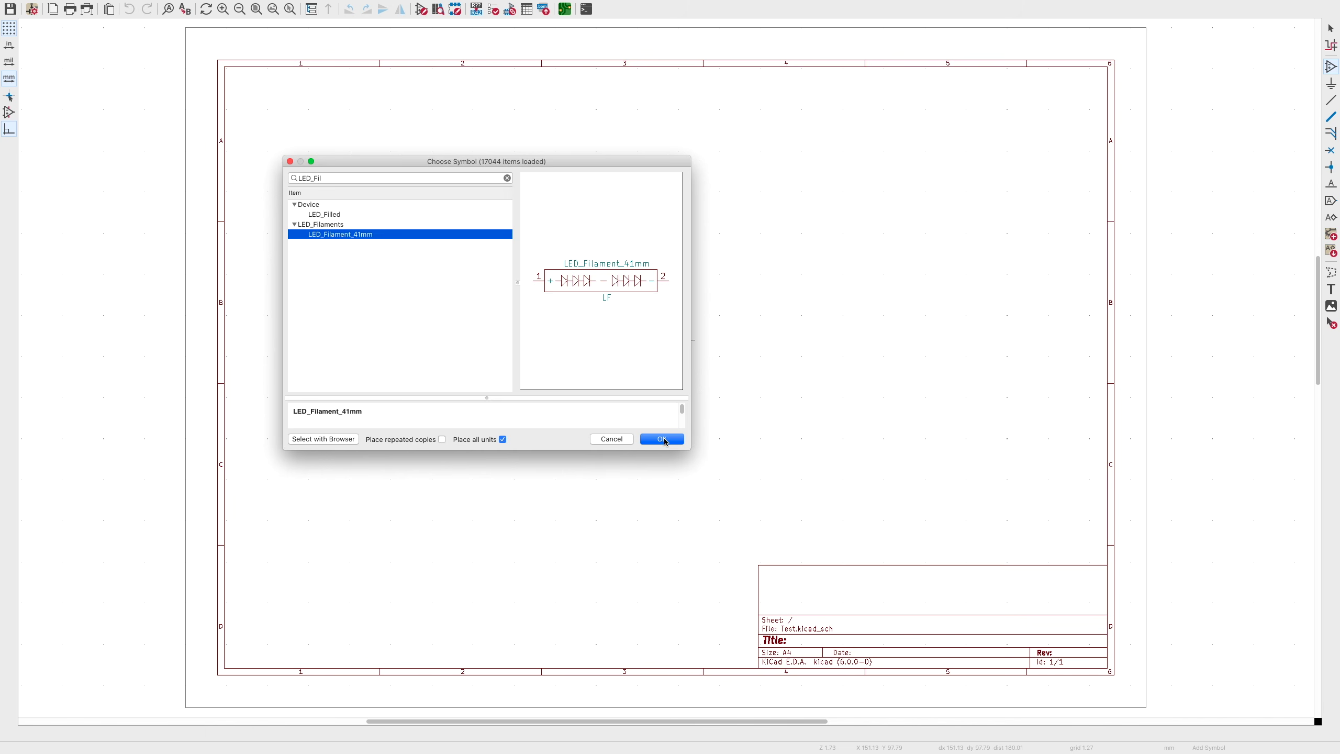
click(663, 440)
key(r)
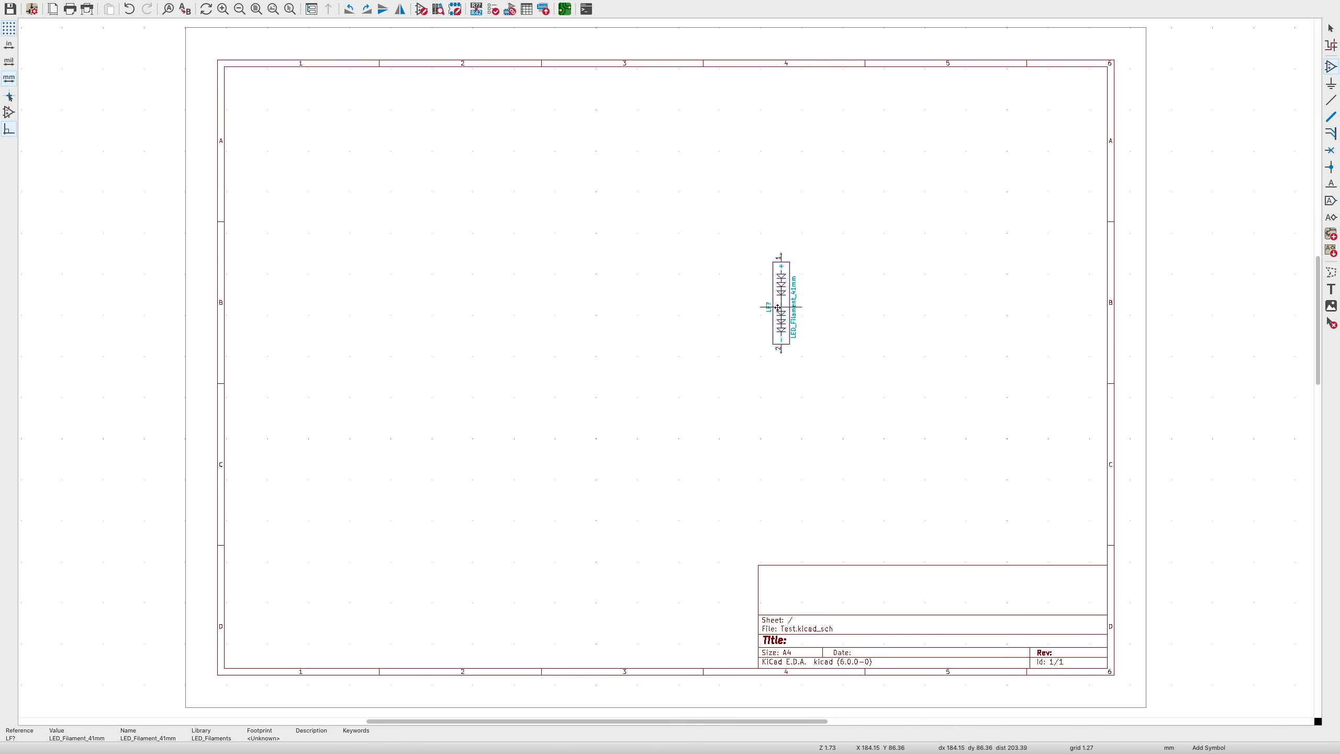
click(593, 258)
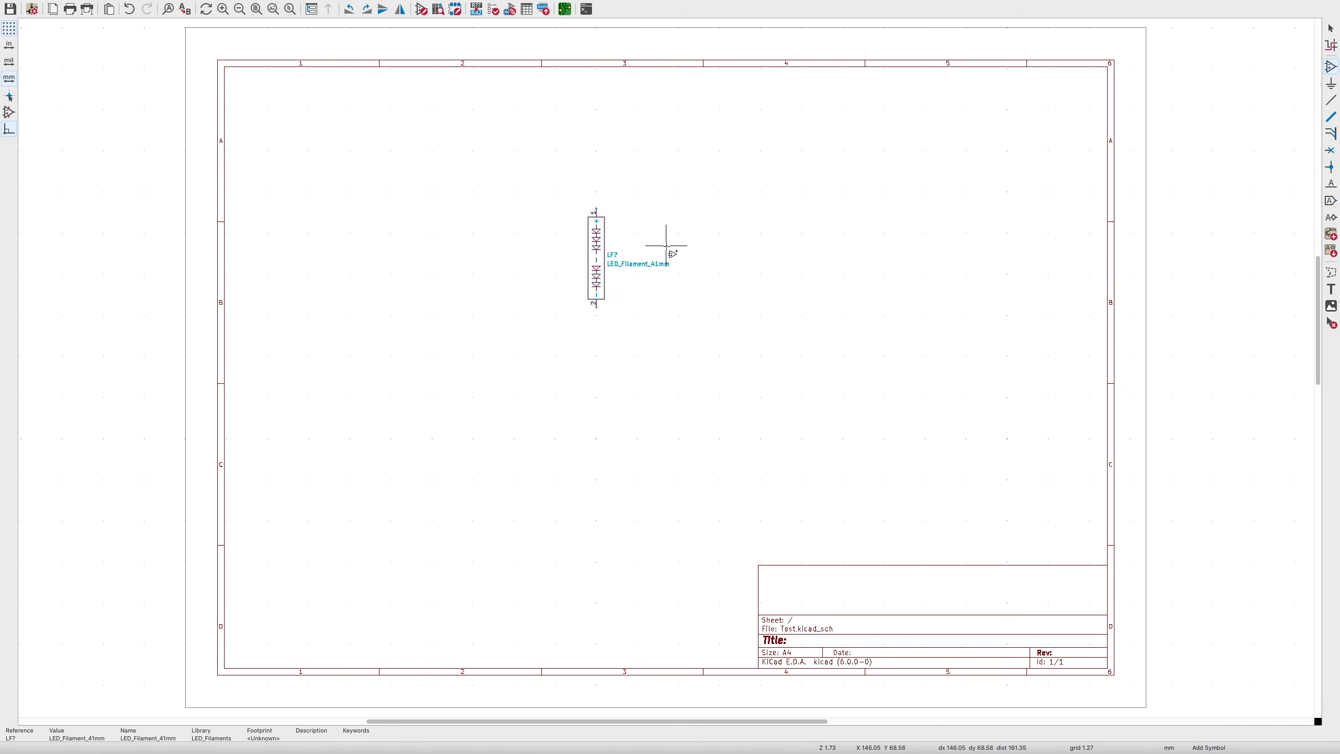
click(671, 212)
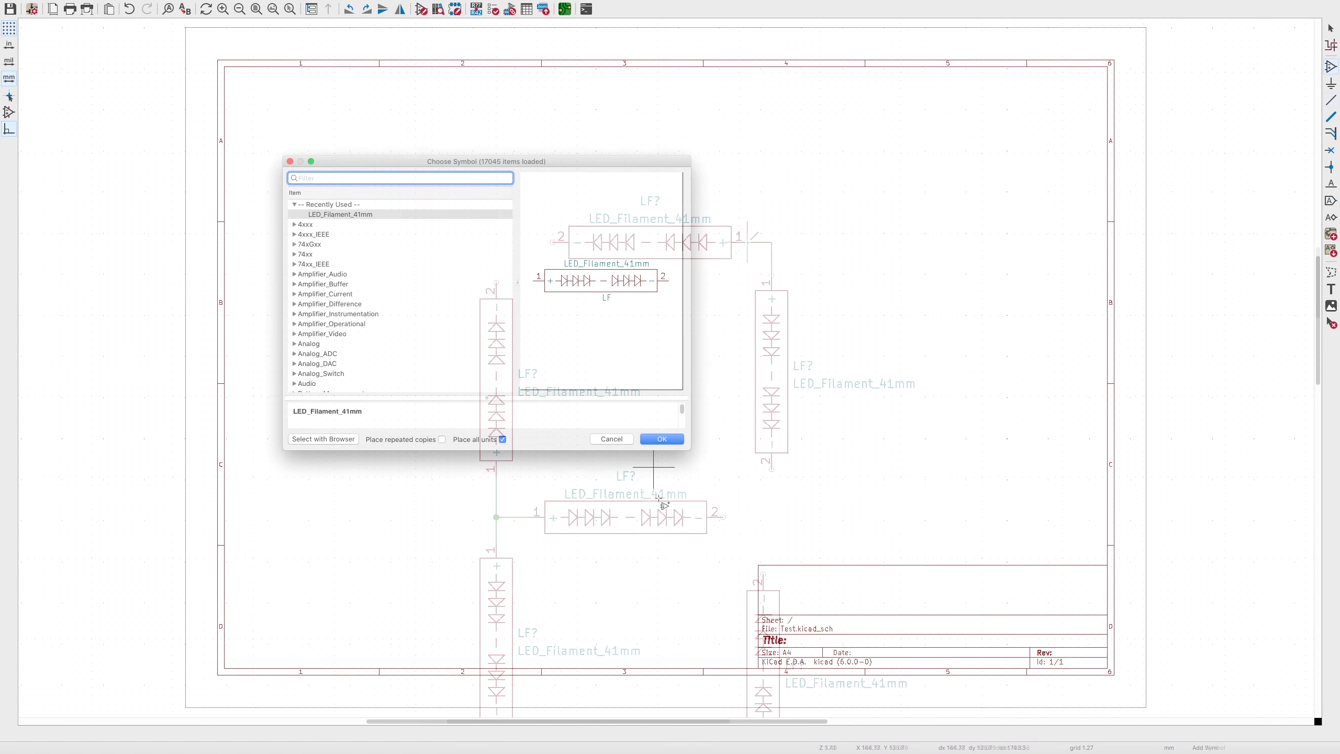
key(Escape)
scroll(939, 318, down, 5)
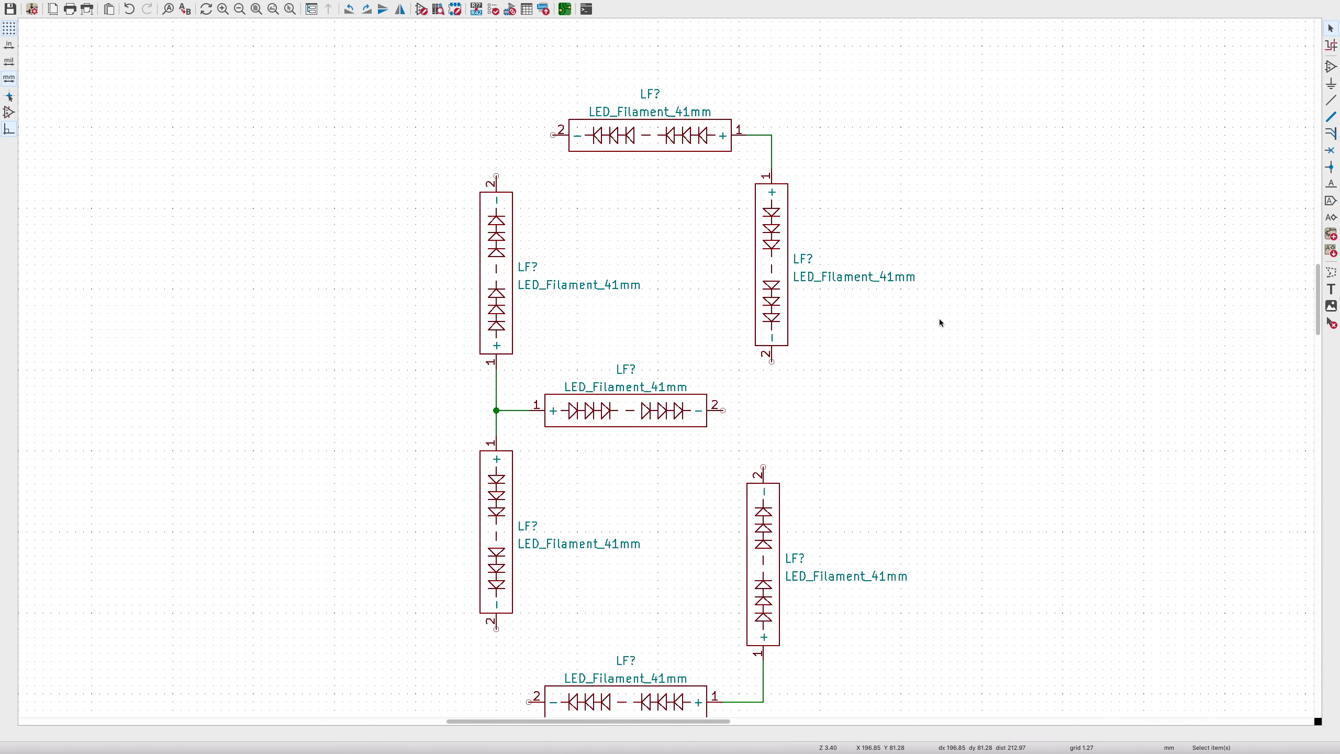
- Place a Conn_01x08_Male header to the left of the filament digit
key(a)
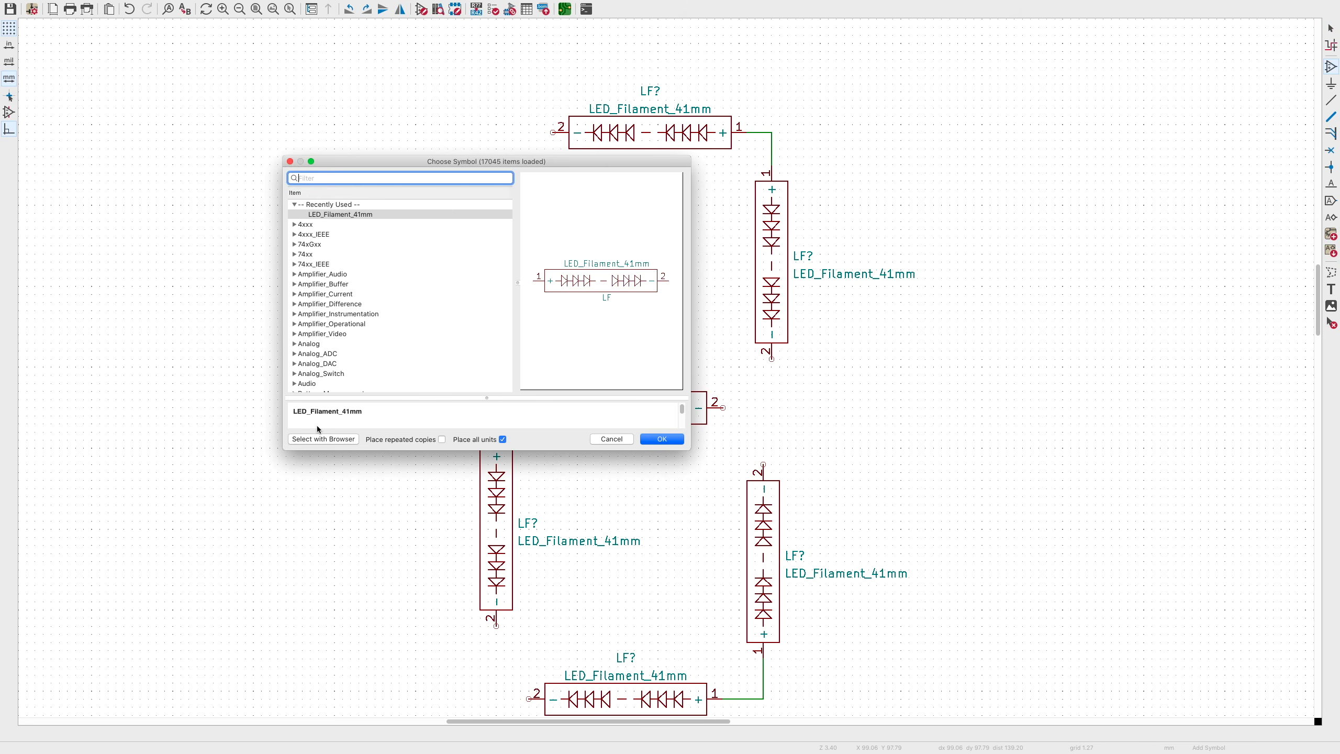
text(conn)
scroll(380, 337, down, 1)
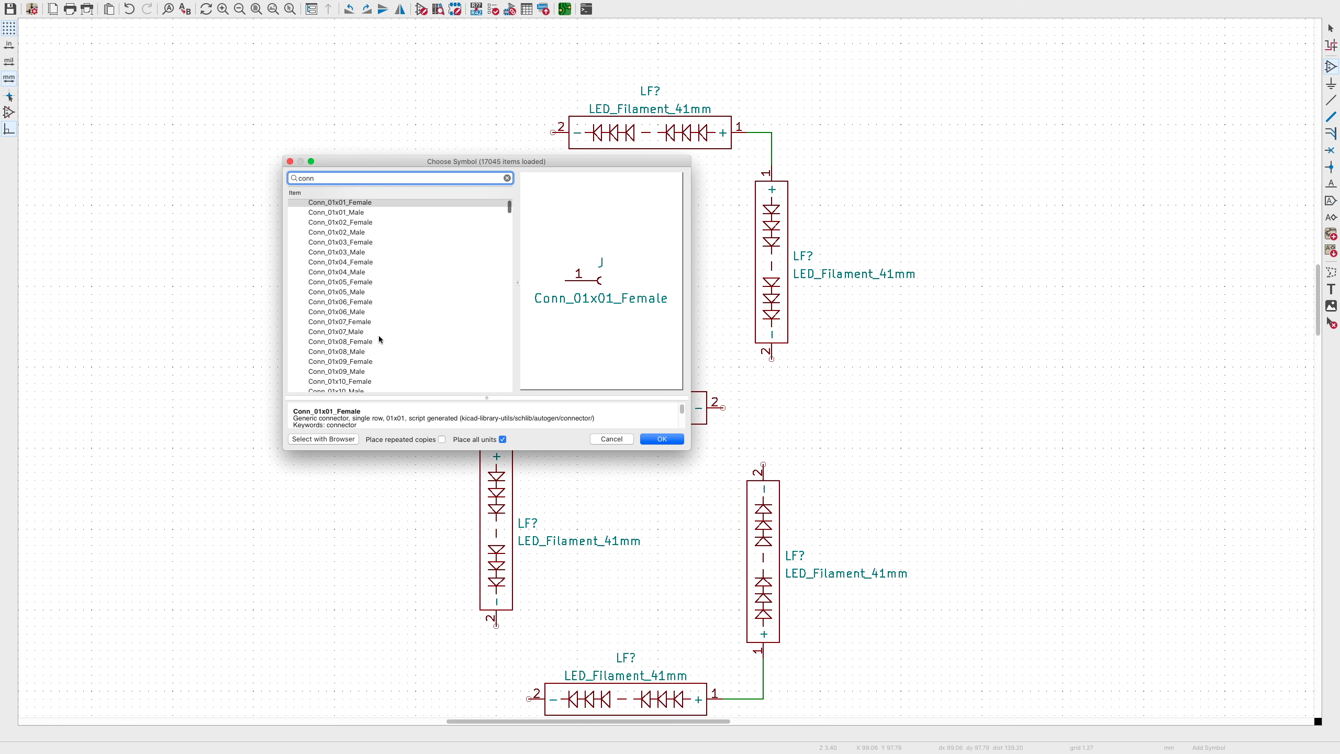
click(353, 353)
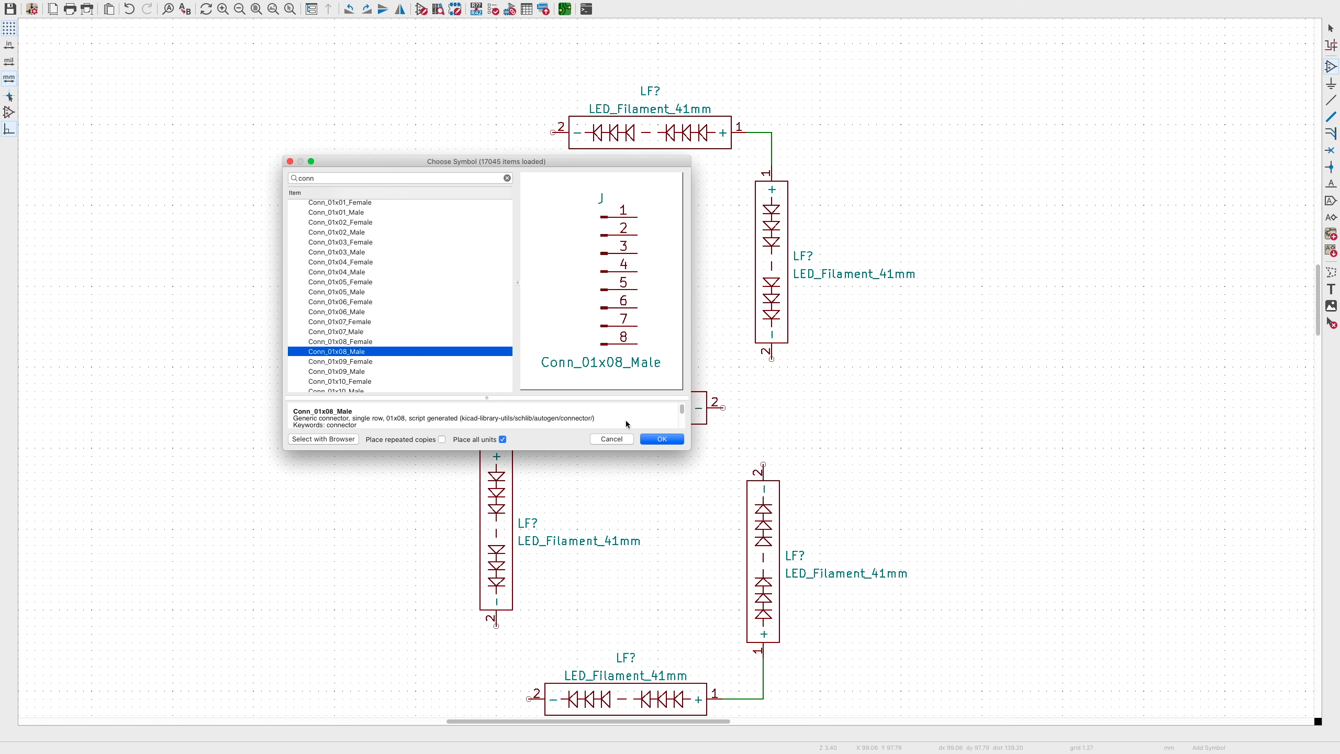
click(659, 440)
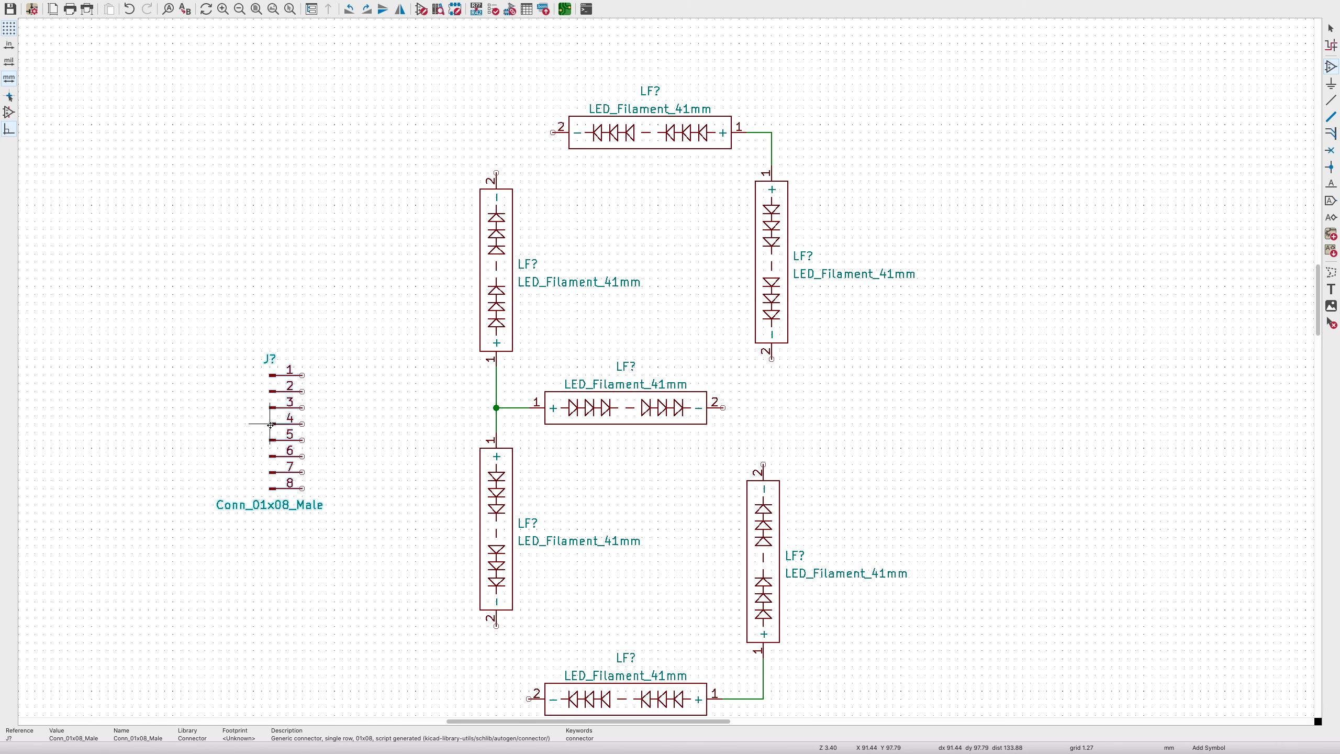
click(275, 425)
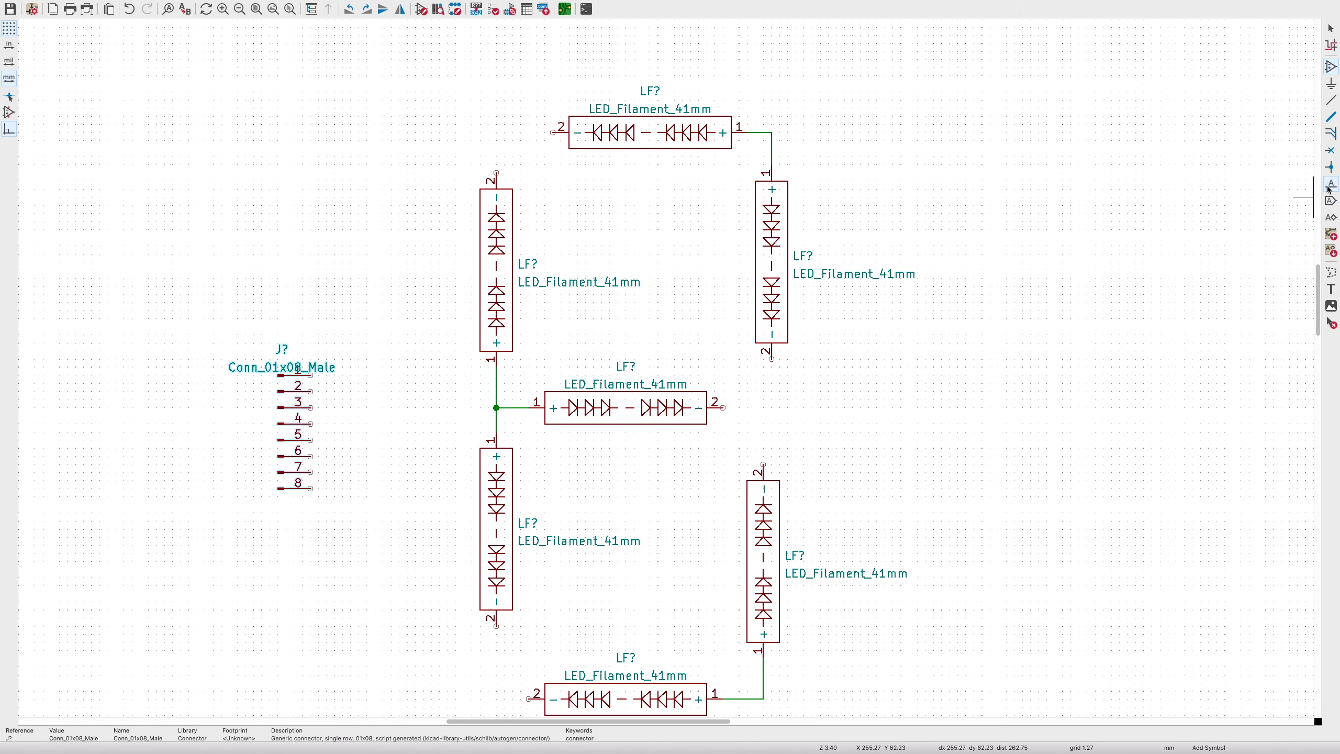
- Attach a + global label to header pin 1
click(1330, 202)
click(1311, 196)
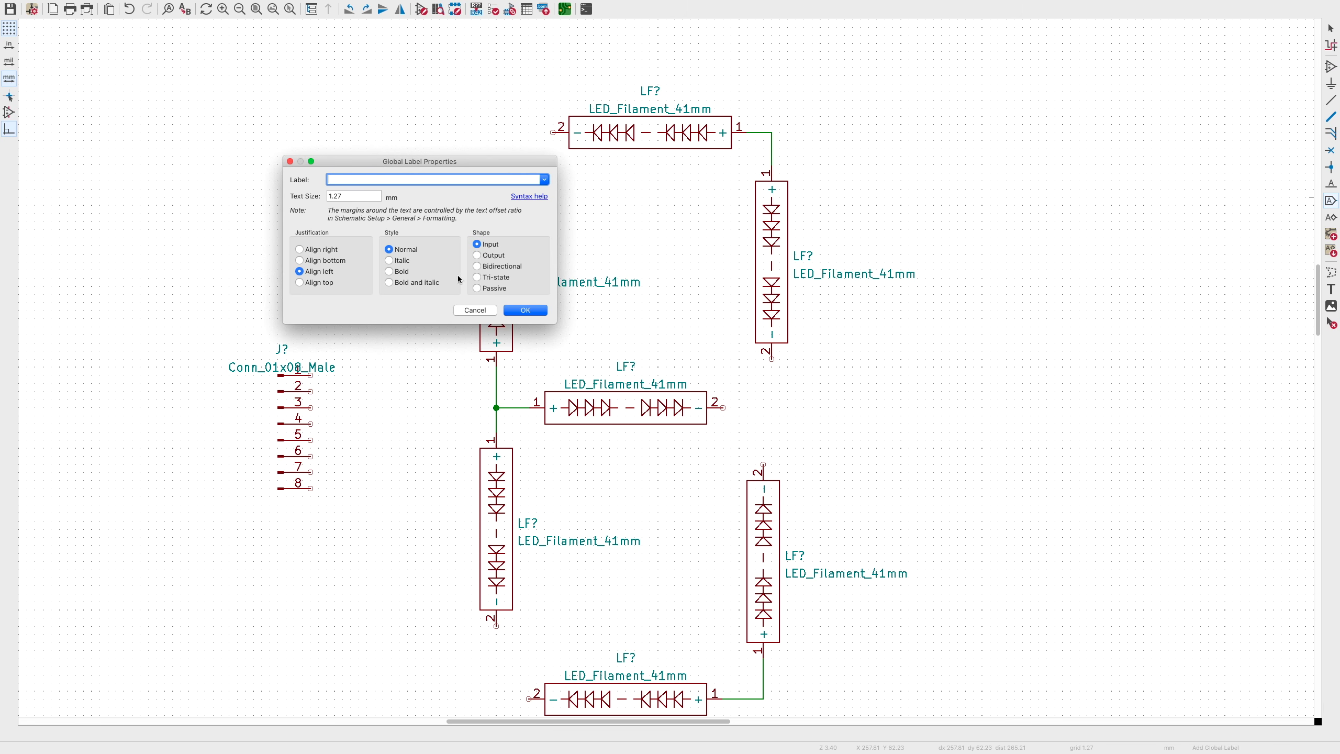
key(Return)
click(312, 375)
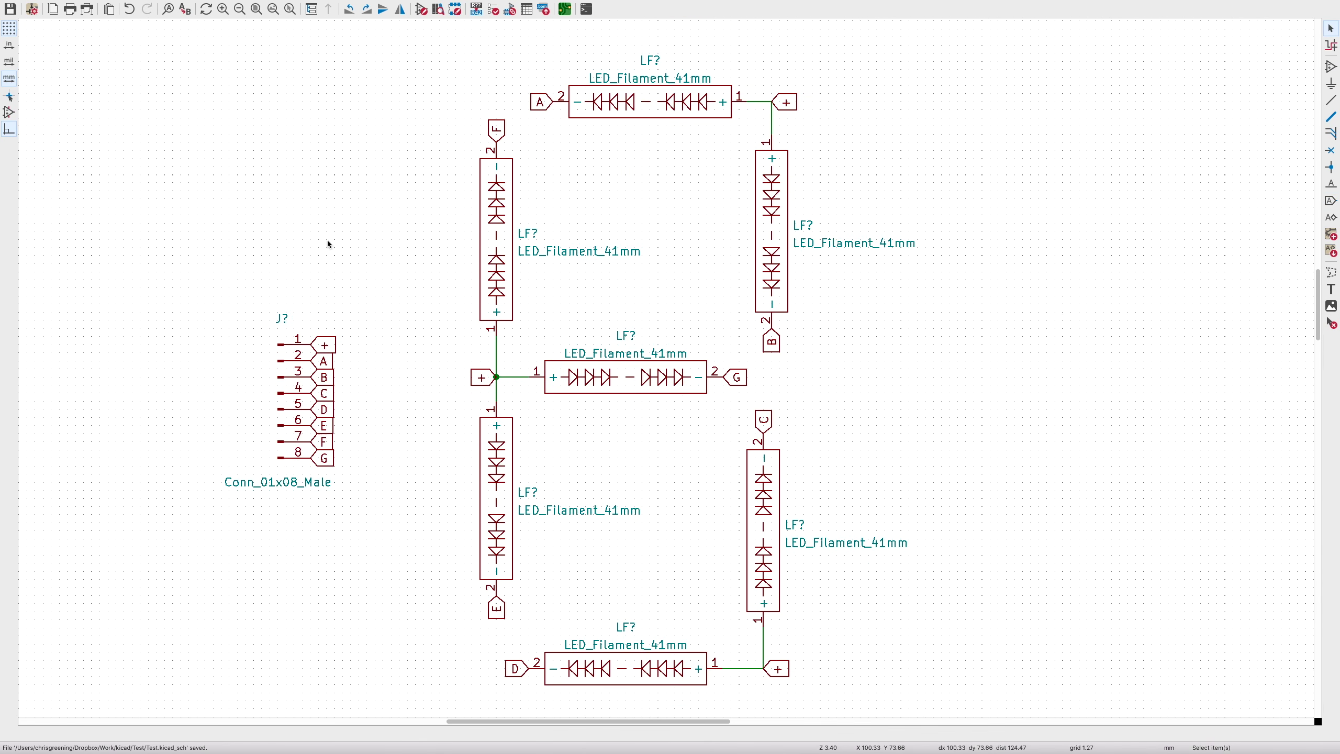
mouse_move(252, 4)
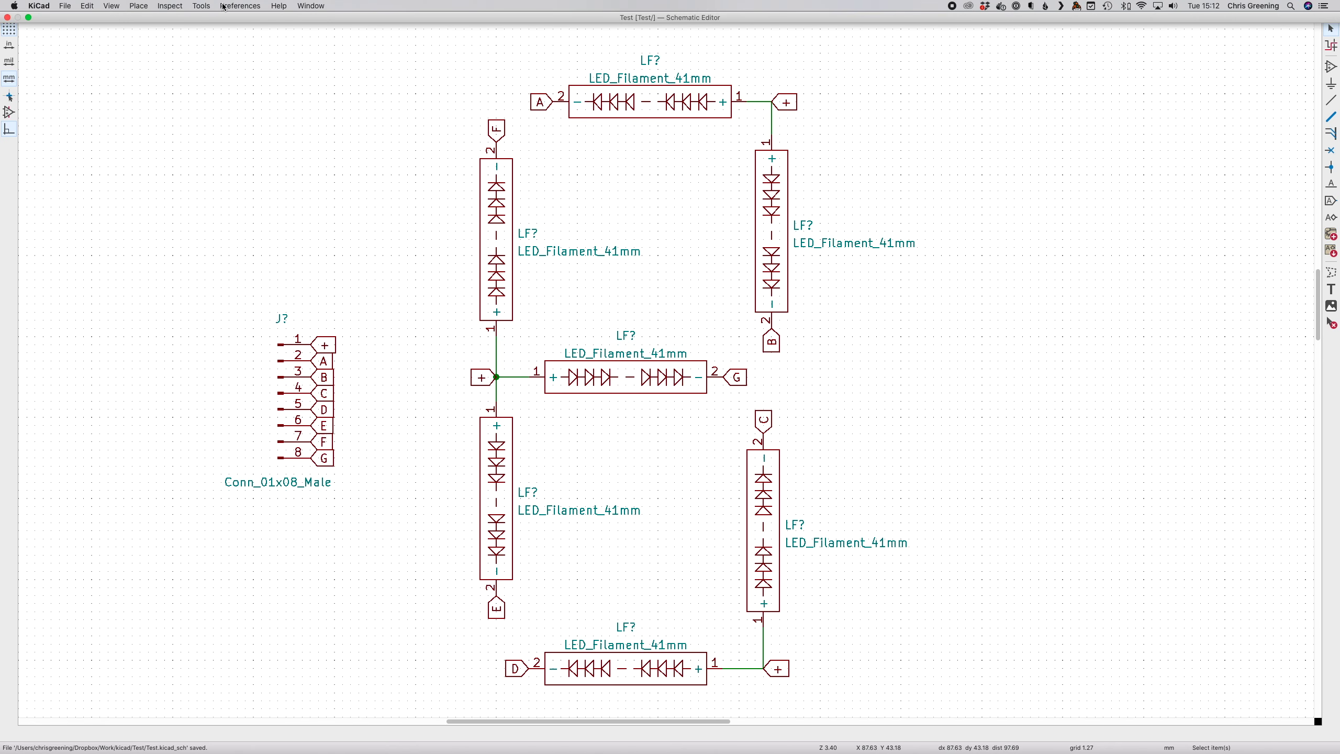
click(201, 6)
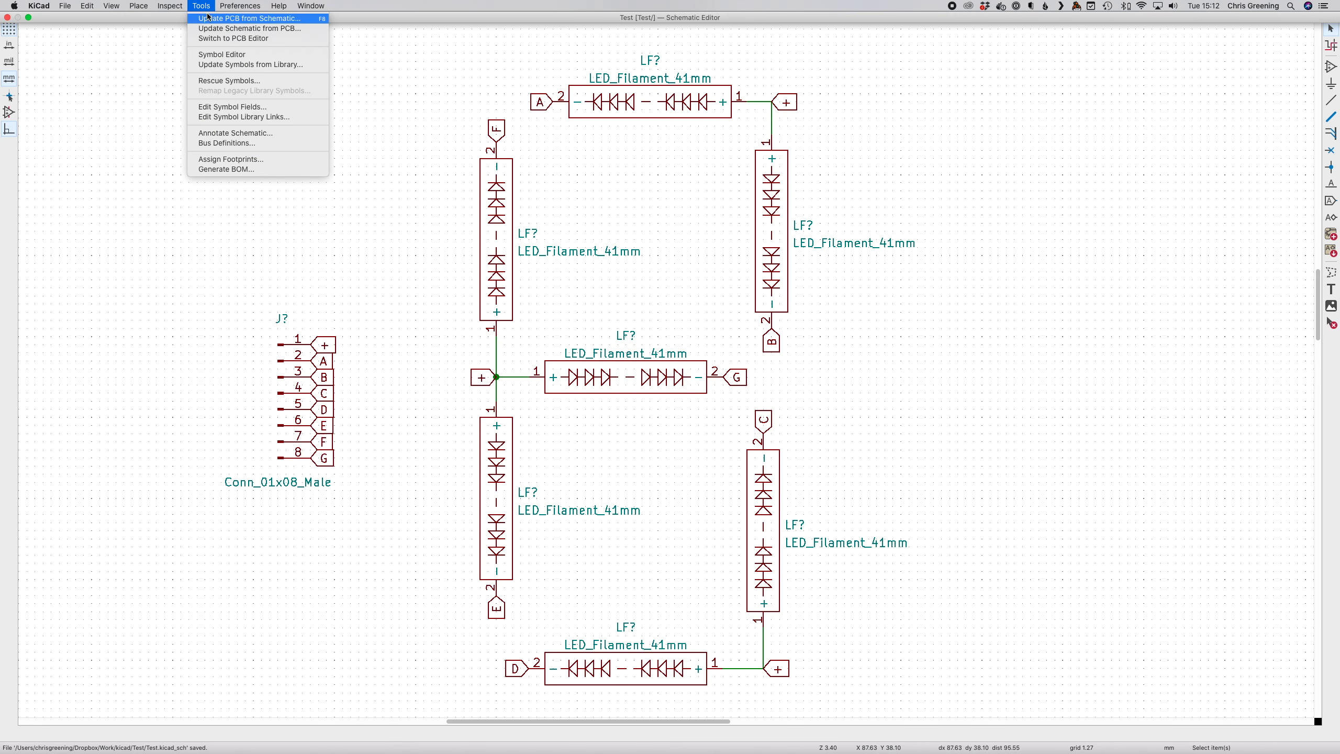
- Annotate the symbols and assign the LED_Filament_41mm footprint to LF1–LF7
click(220, 159)
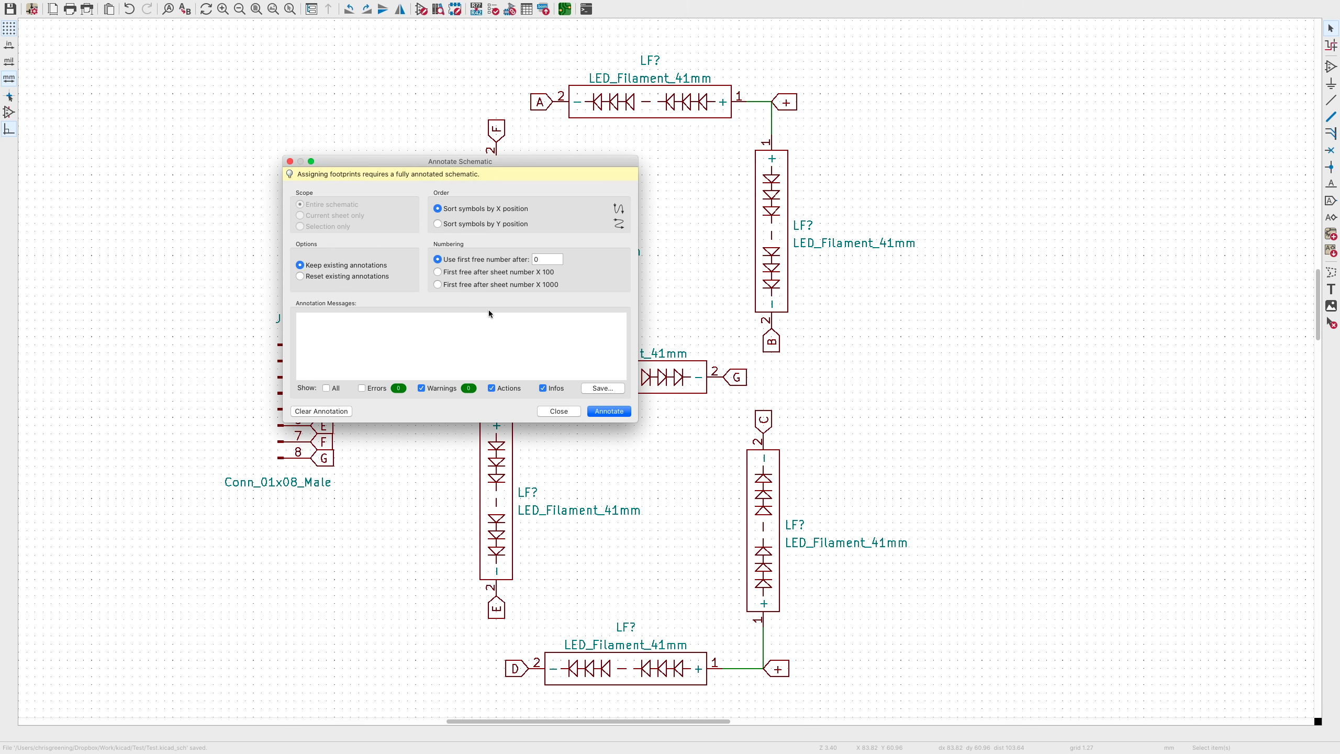
click(610, 412)
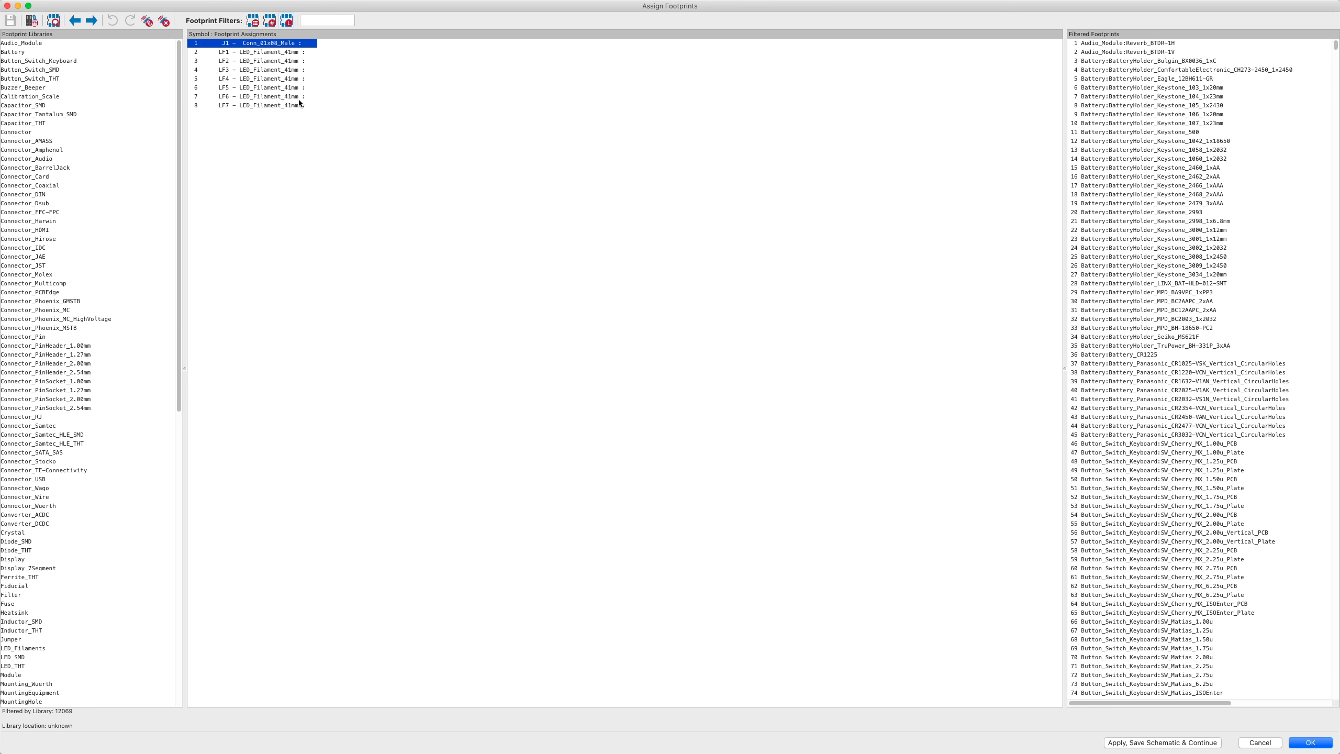
click(280, 53)
shift+click(274, 105)
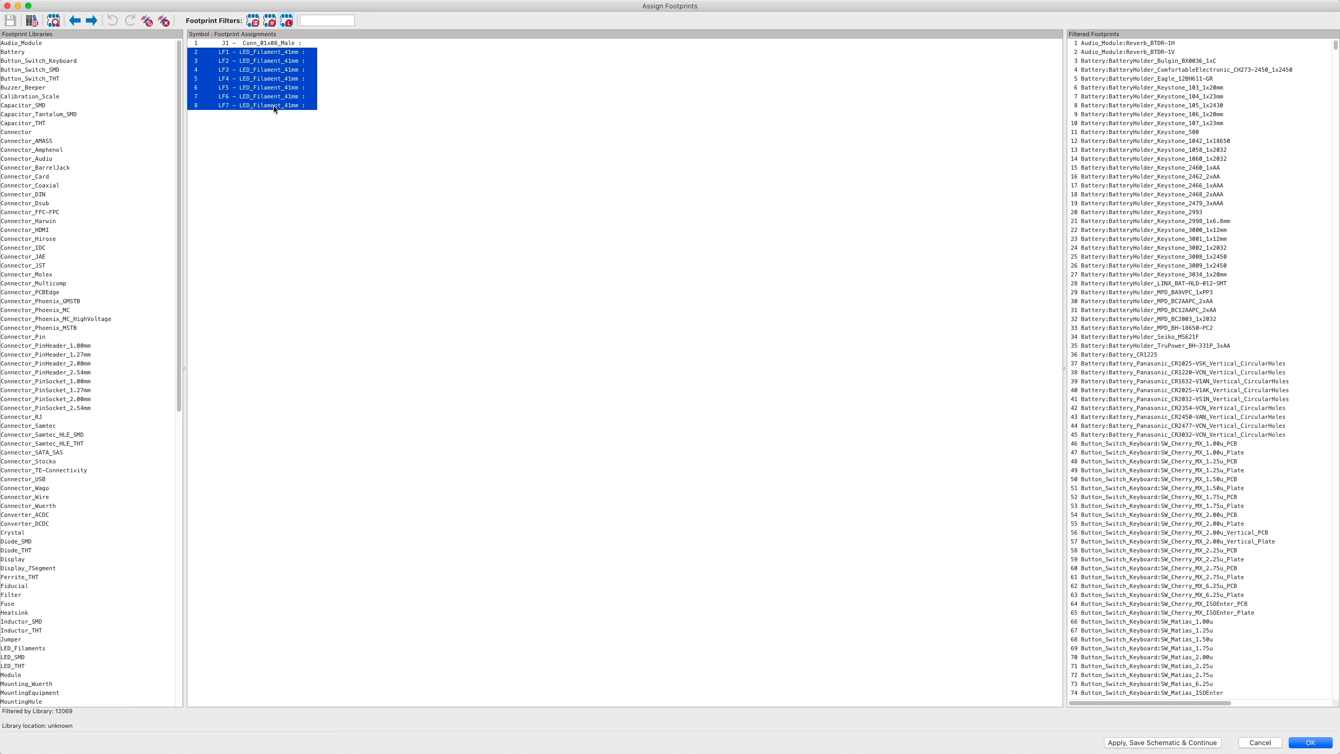
click(328, 22)
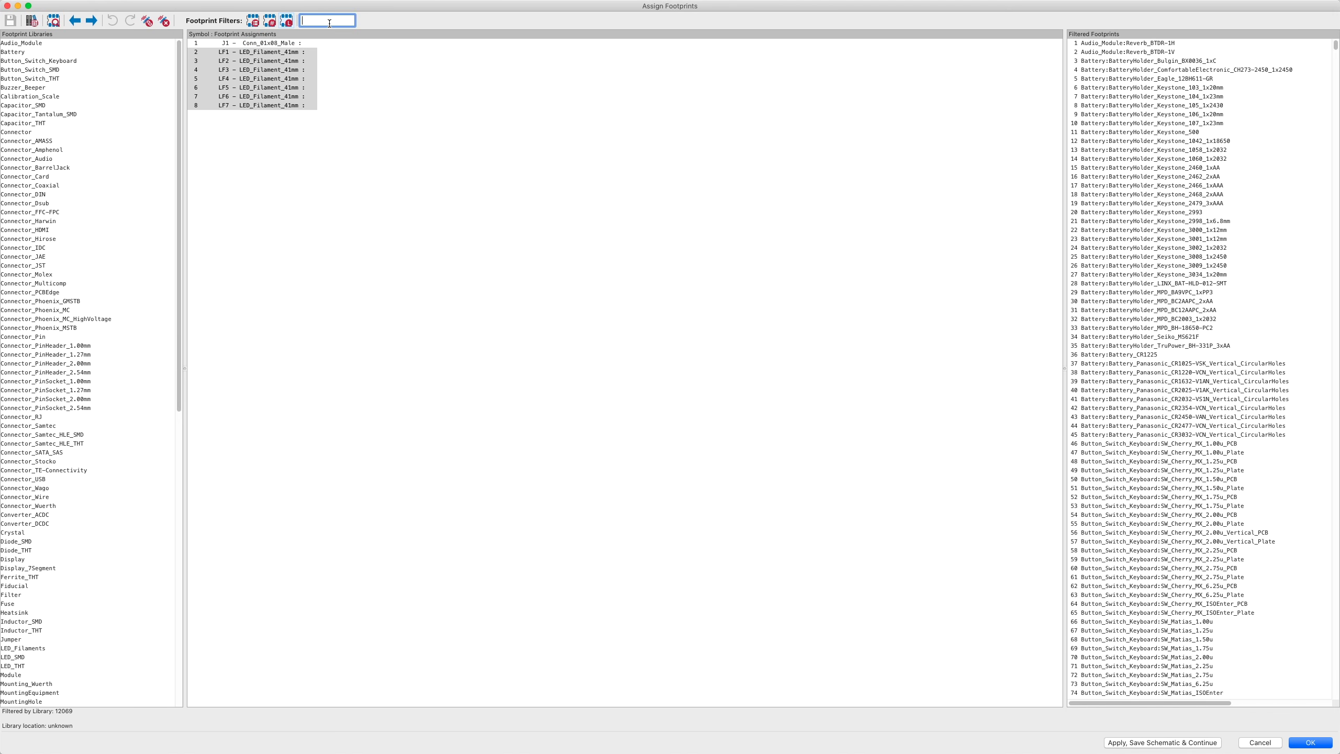
text(LED_Fil)
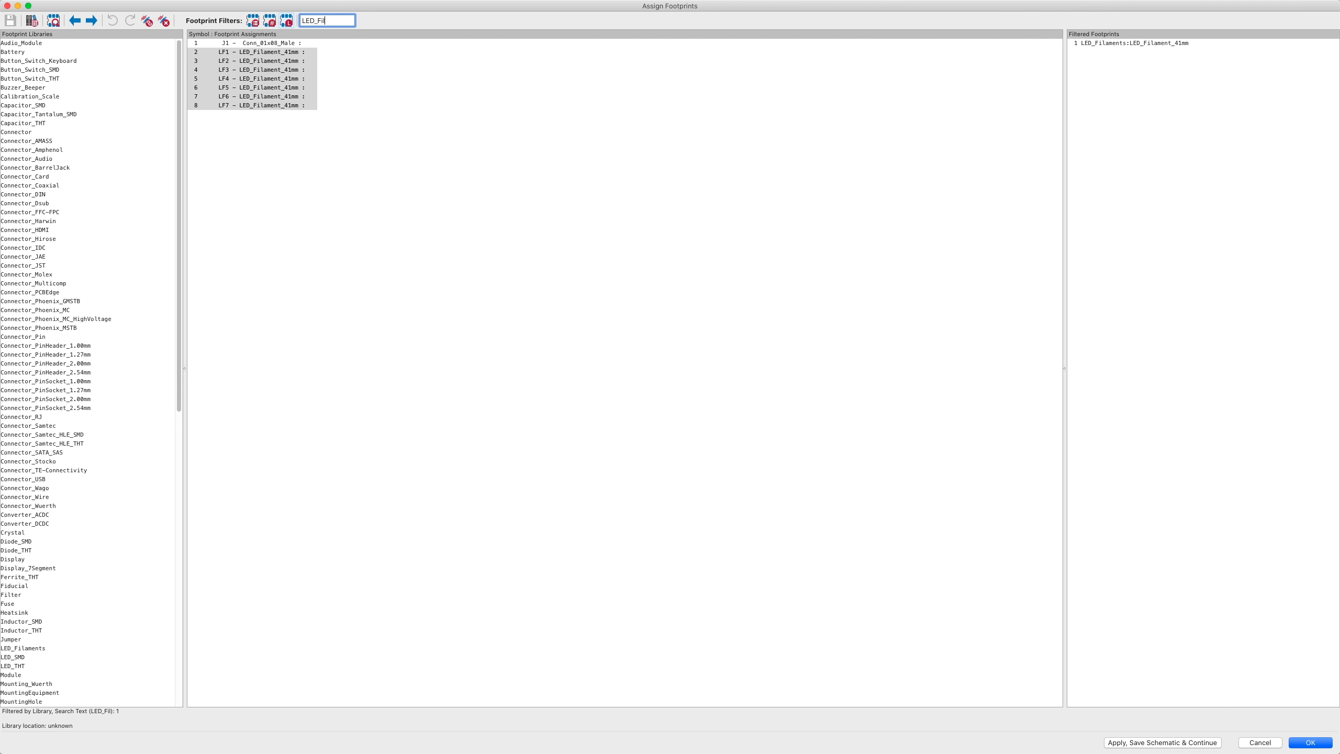
click(1123, 43)
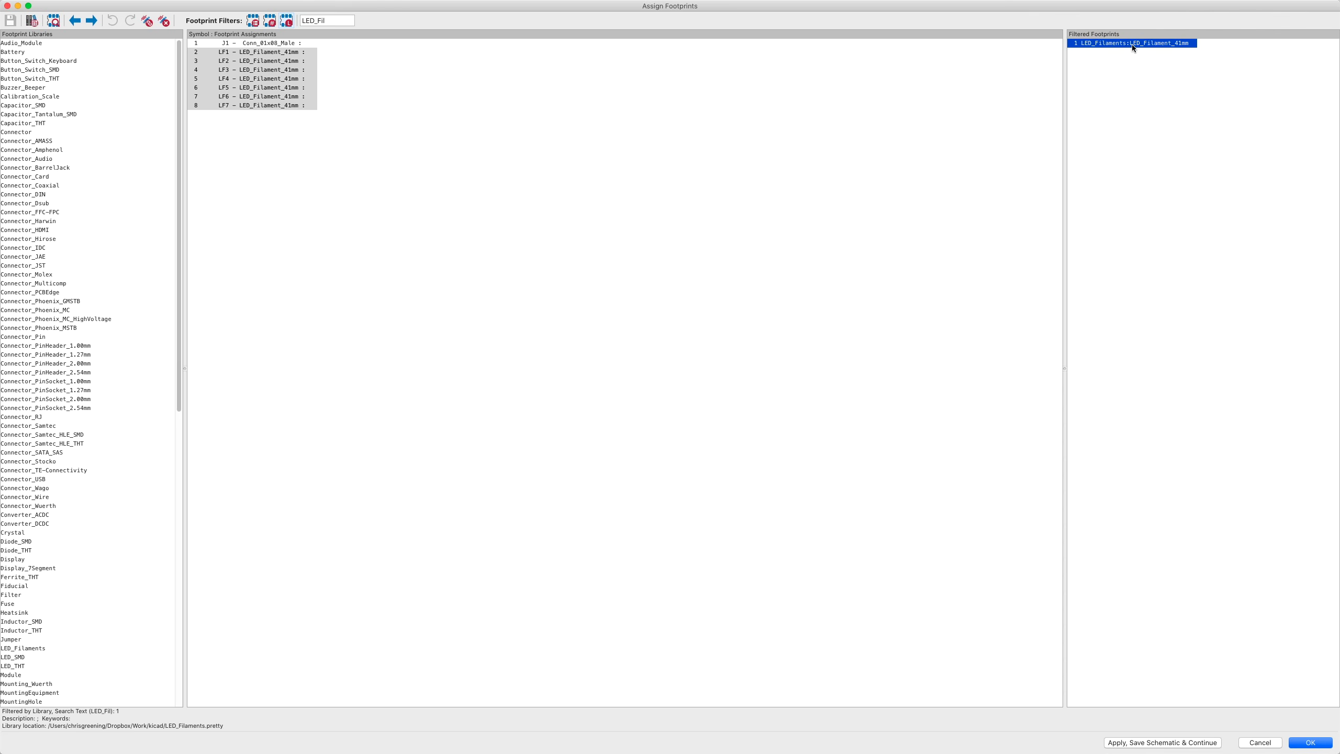
double_click(1132, 44)
- Assign PinHeader_1x08_P2.54mm_Horizontal to J1 and accept the assignments
shift+click(273, 43)
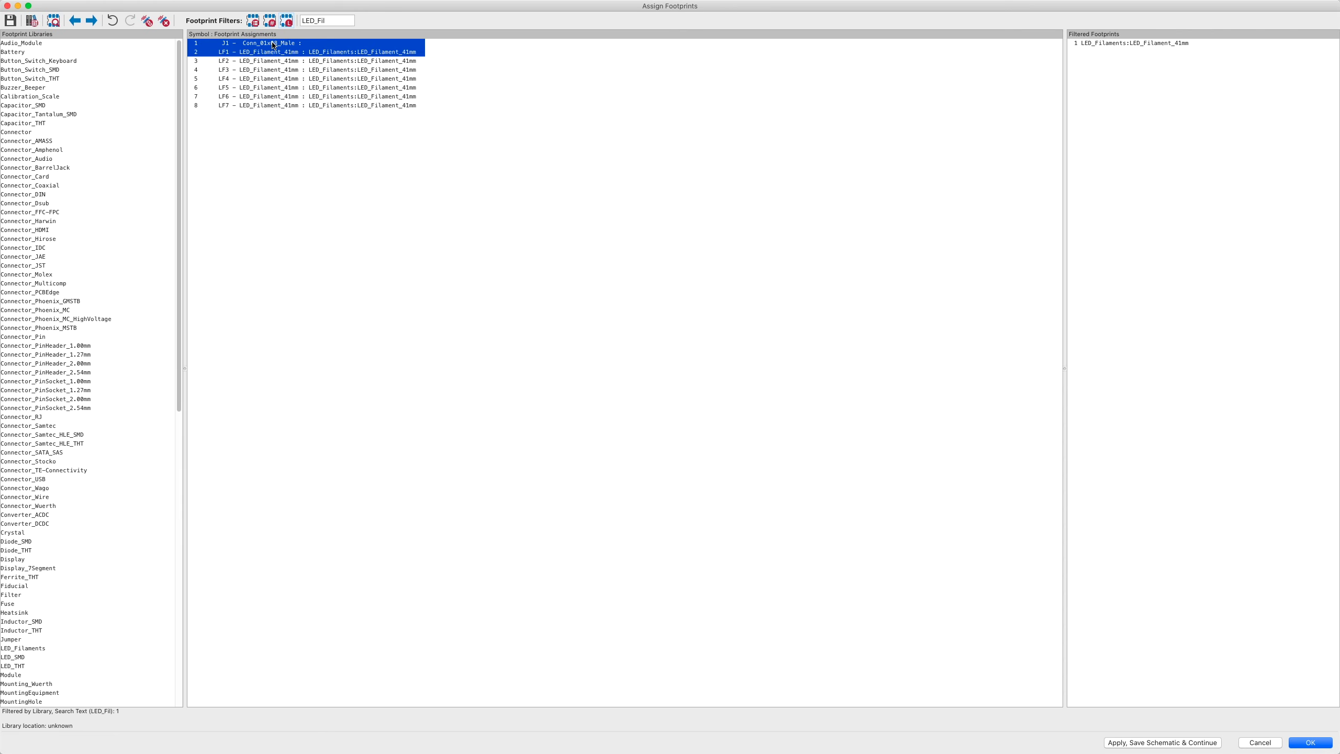
click(273, 53)
click(274, 44)
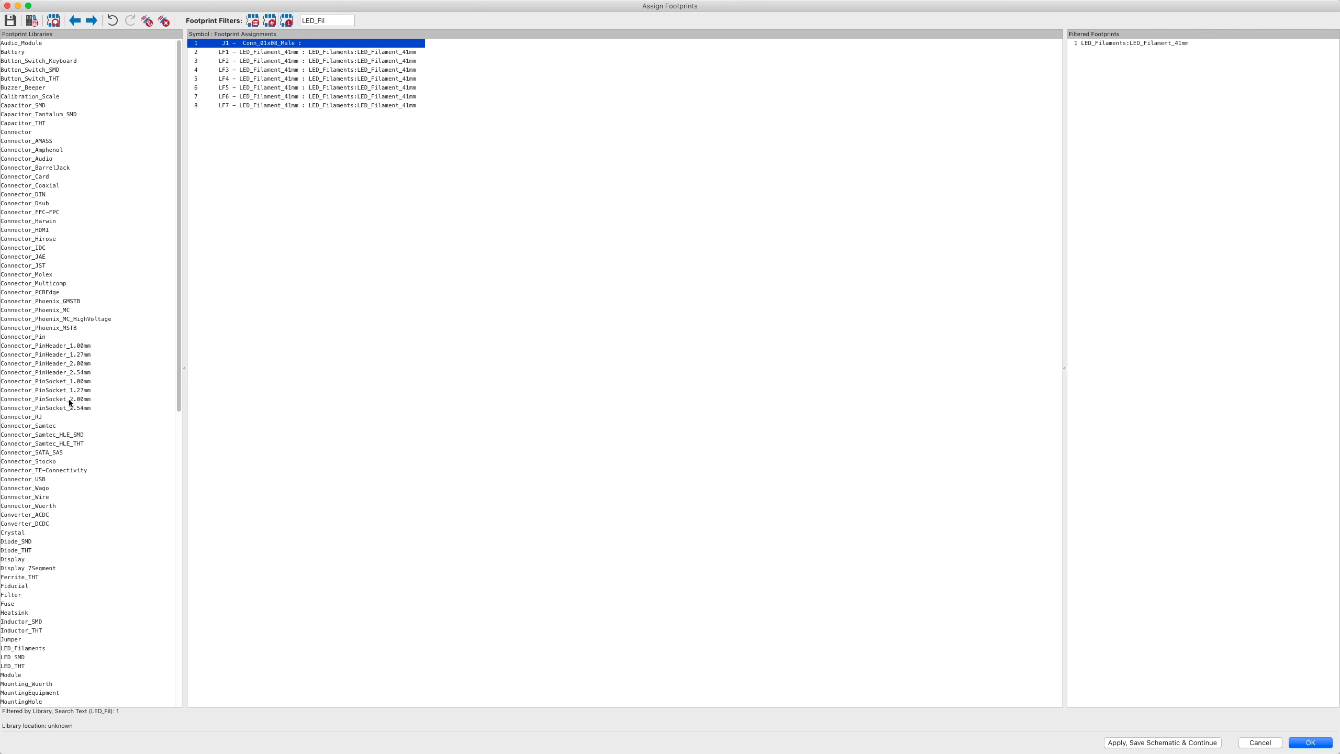
click(66, 372)
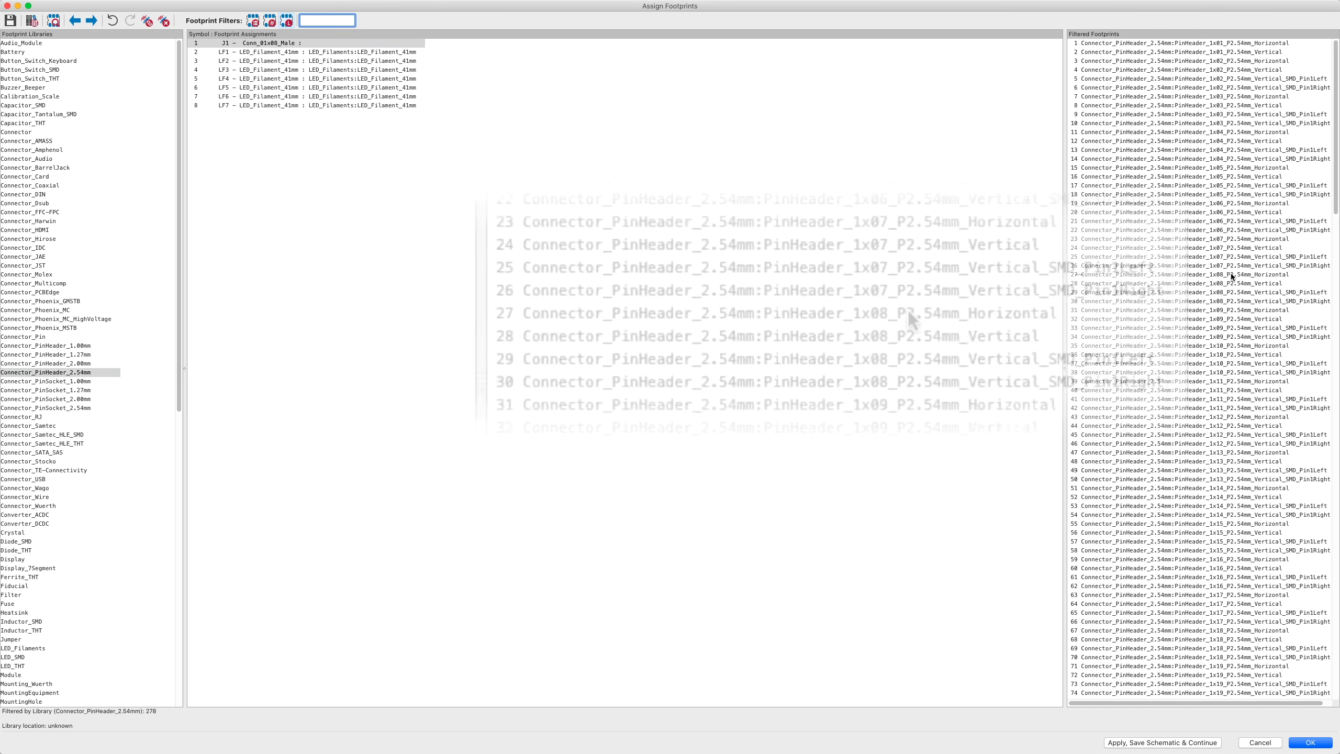
click(1231, 273)
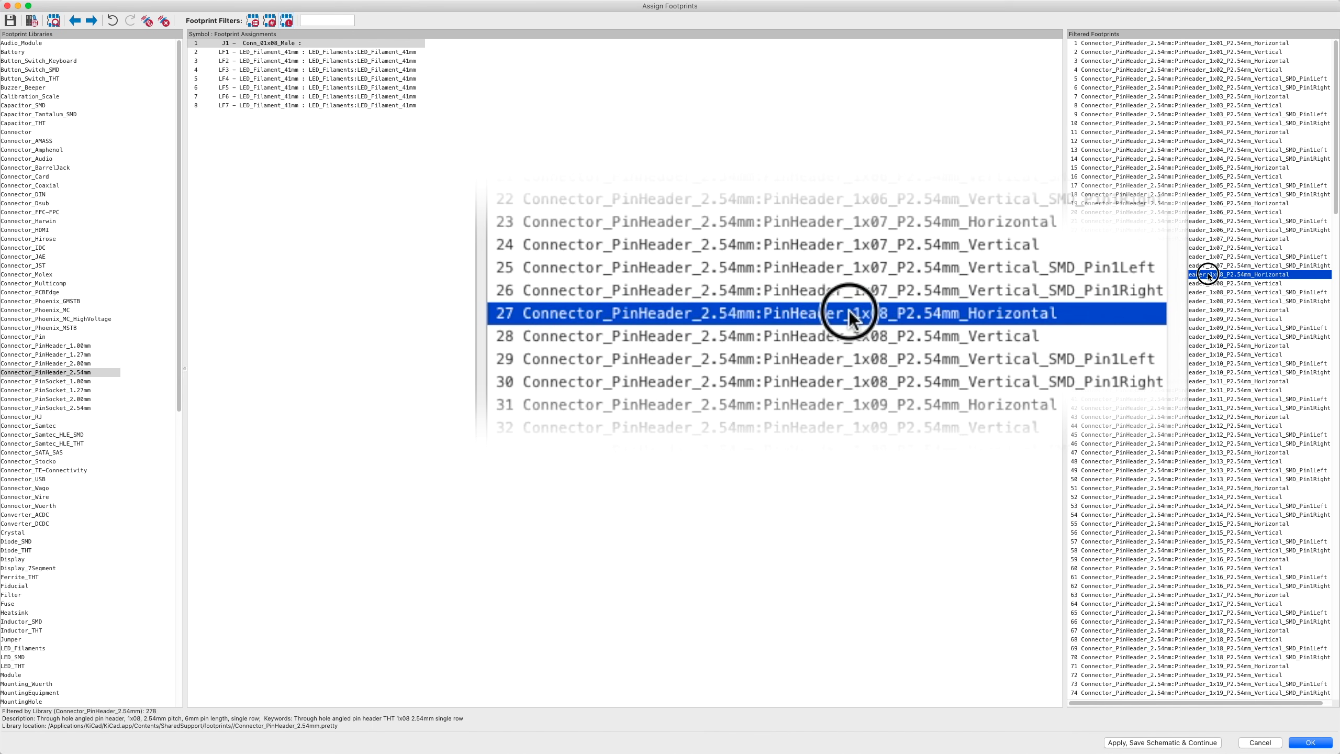
double_click(1208, 274)
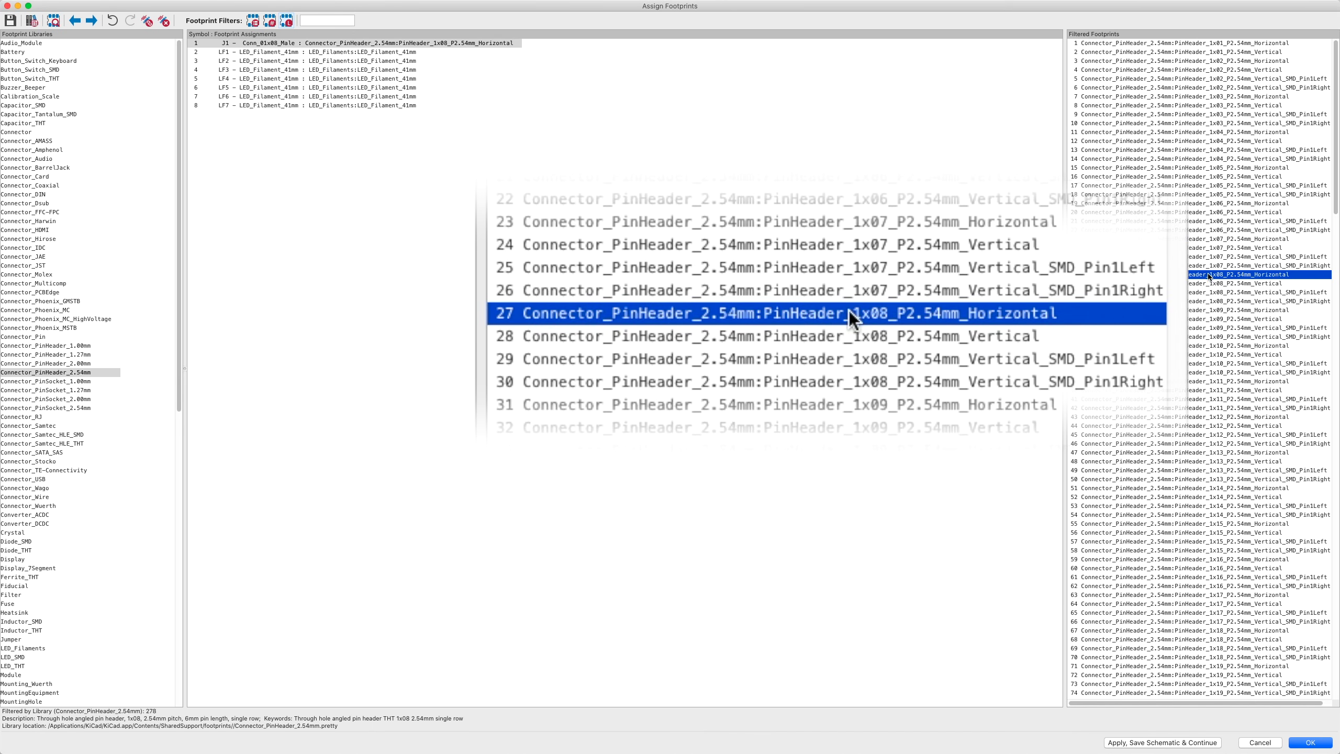
click(1309, 743)
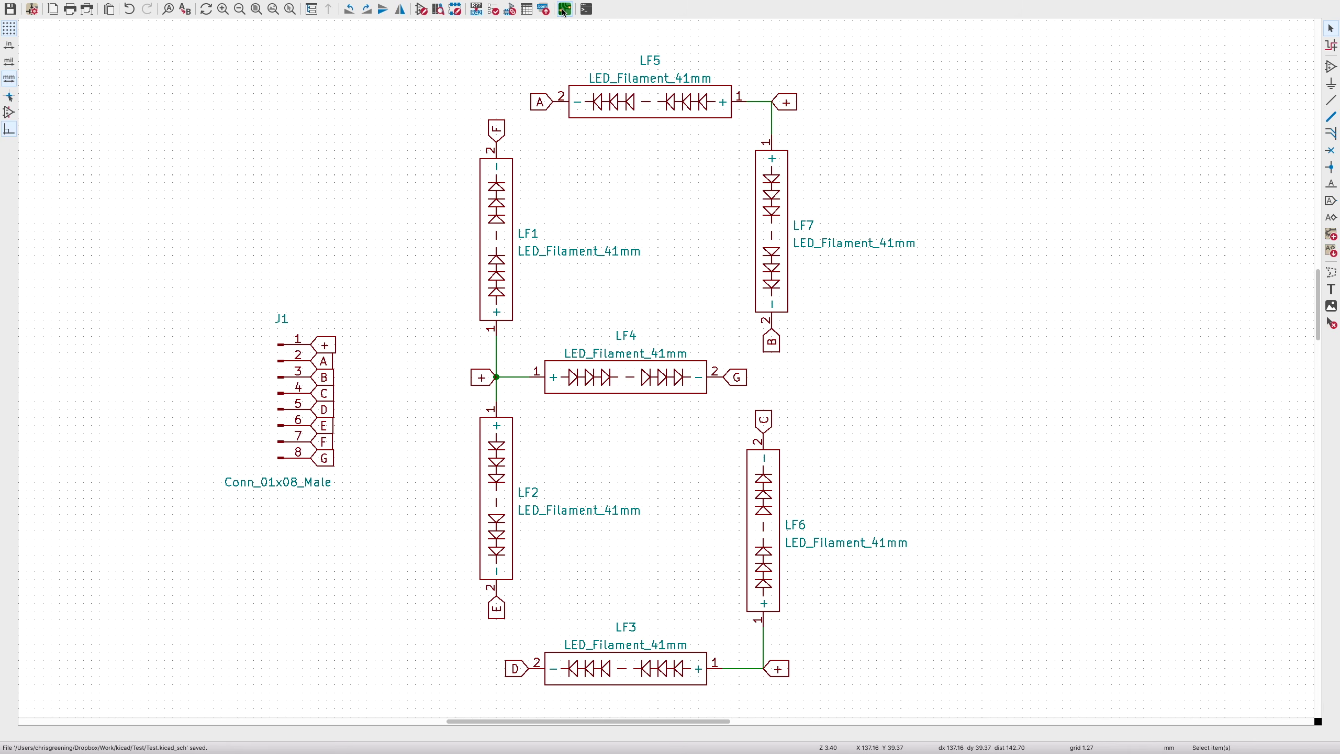
- Switch from the schematic to the PCB Editor
click(563, 12)
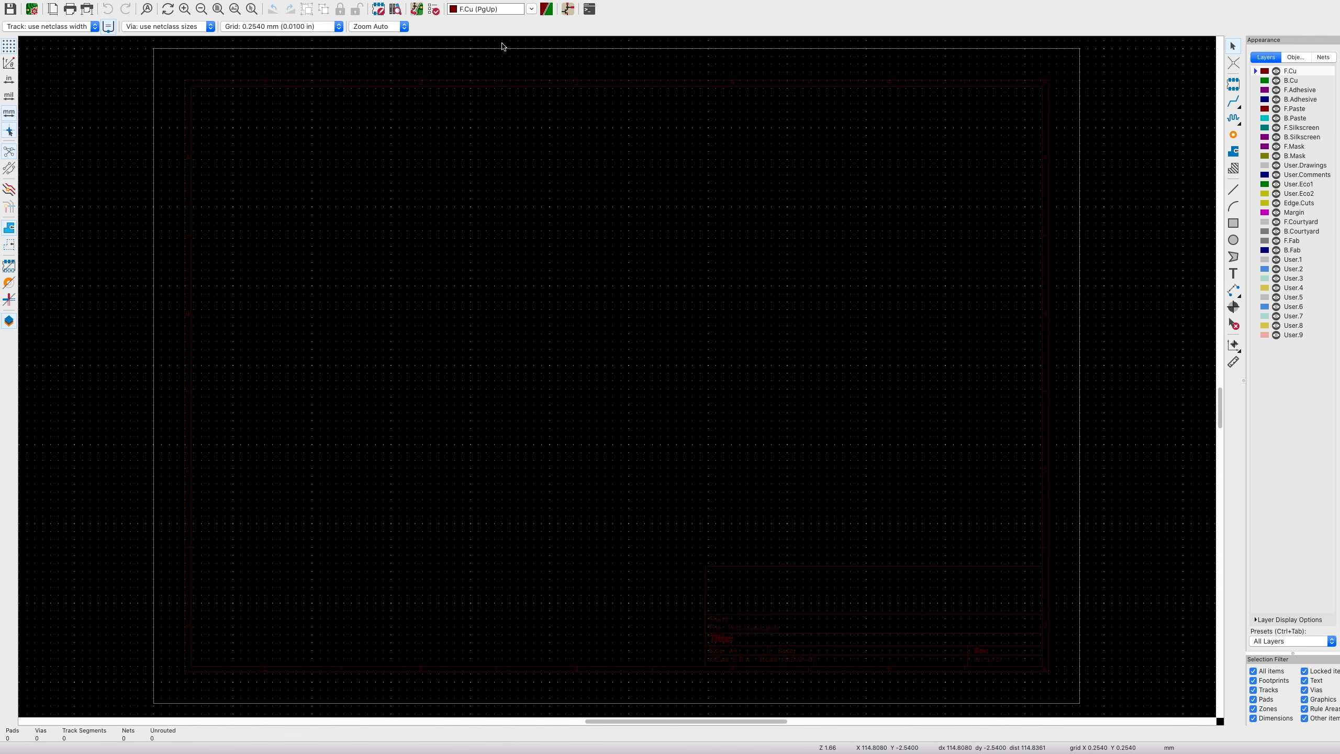
- Update the PCB from the schematic and drop the footprints near the board centre
click(415, 9)
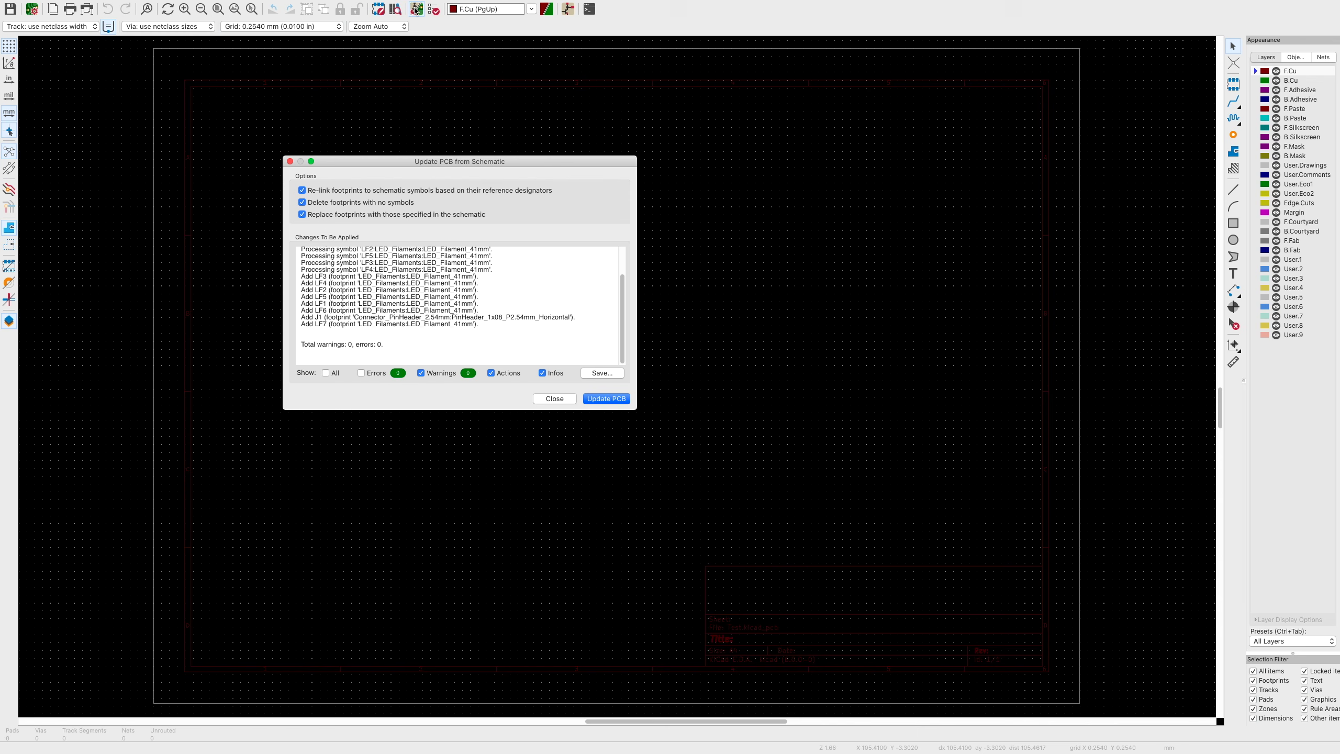
click(598, 400)
click(555, 399)
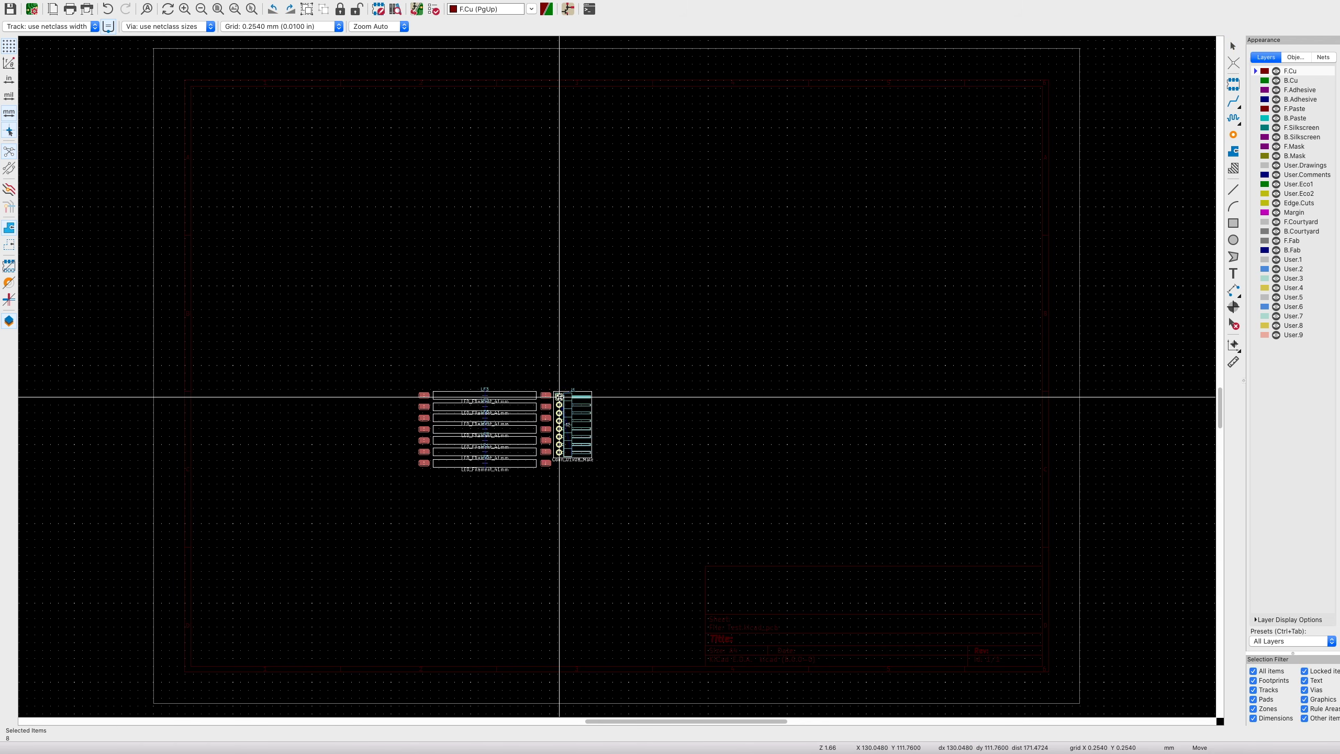
click(683, 303)
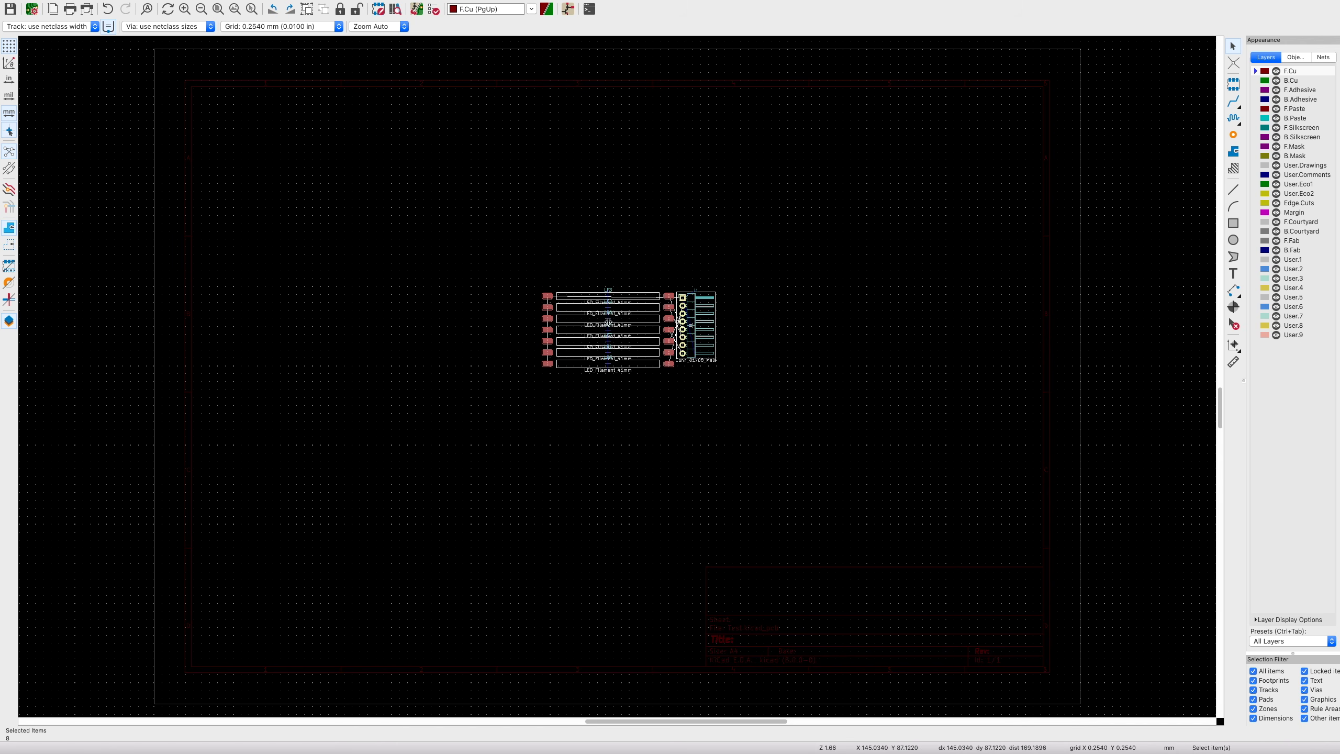
- Move the J1 header slightly higher and view the layout in the 3D viewer
scroll(628, 344, up, 5)
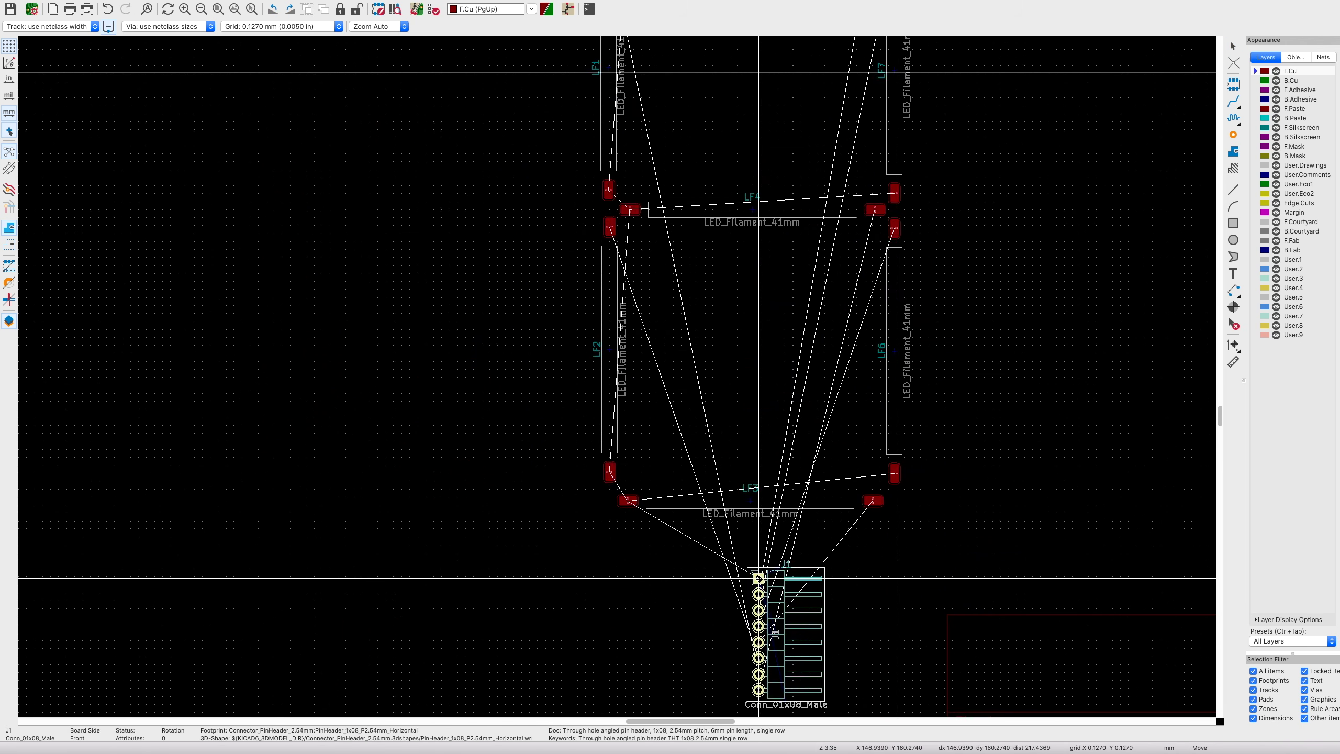
click(800, 571)
scroll(916, 599, up, 4)
scroll(911, 528, down, 3)
middle_drag(775, 535, 526, 463)
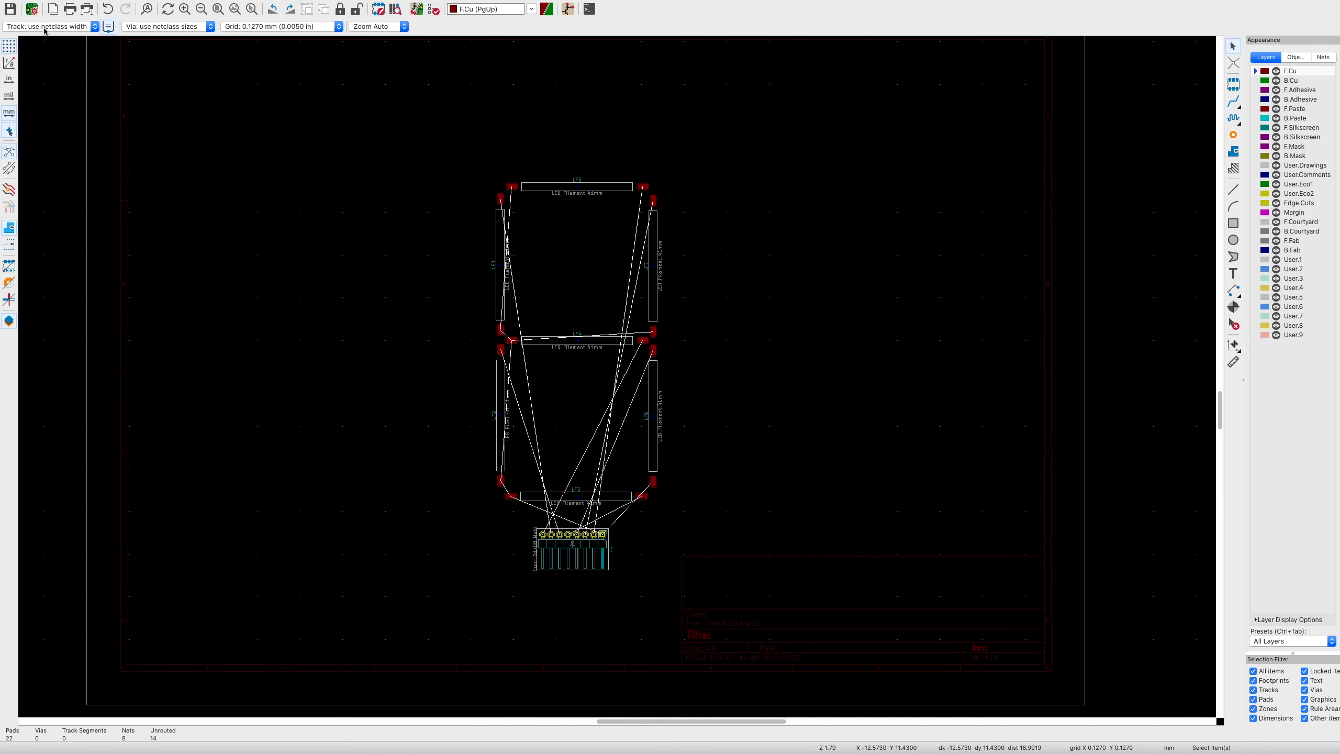
mouse_move(65, 5)
click(107, 5)
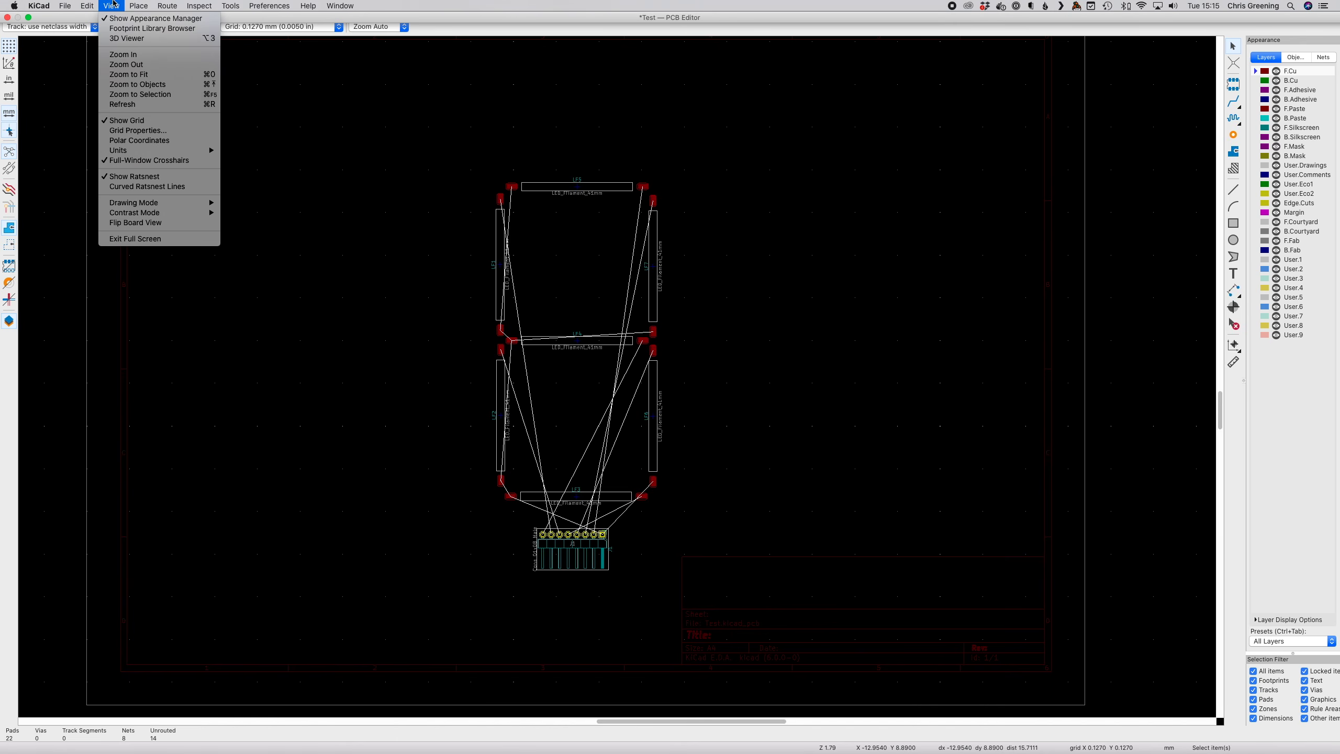
click(126, 40)
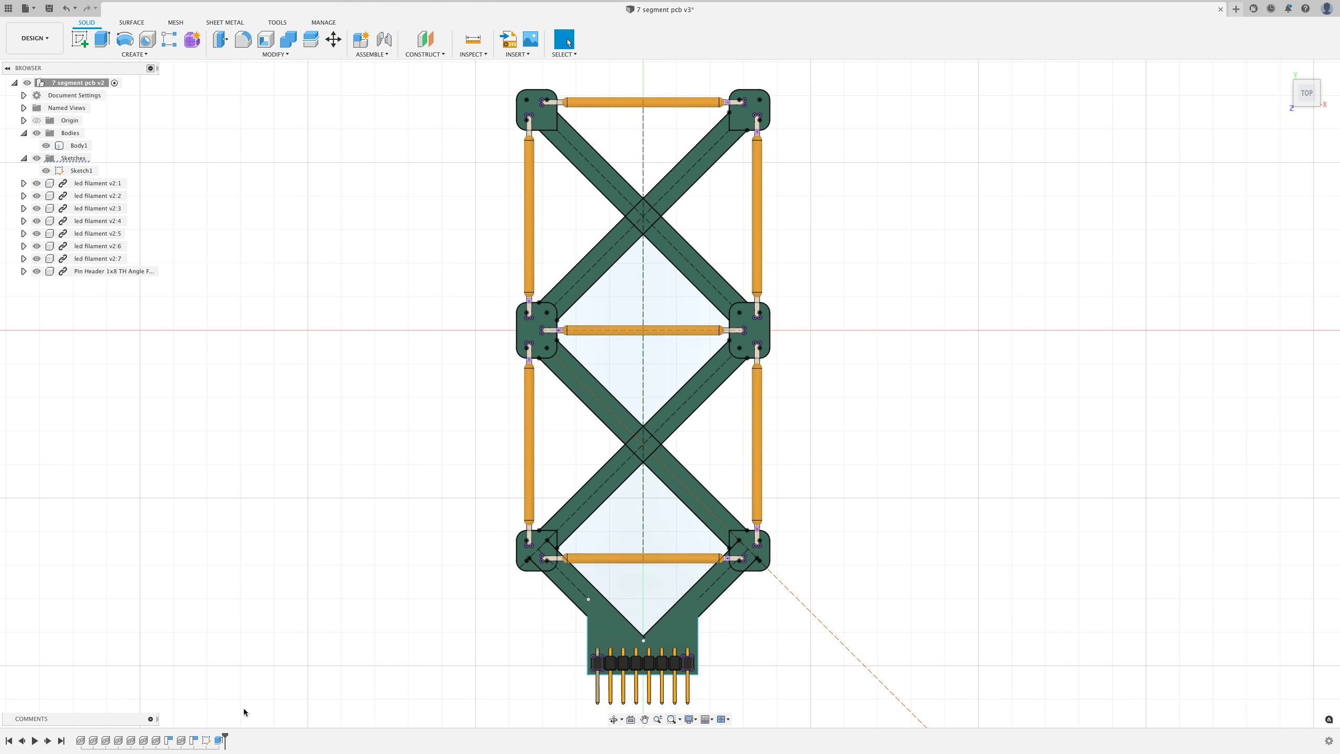
- Edit Sketch1 from the timeline to expose the dimensioned outline with R2.00 fillets
double_click(206, 740)
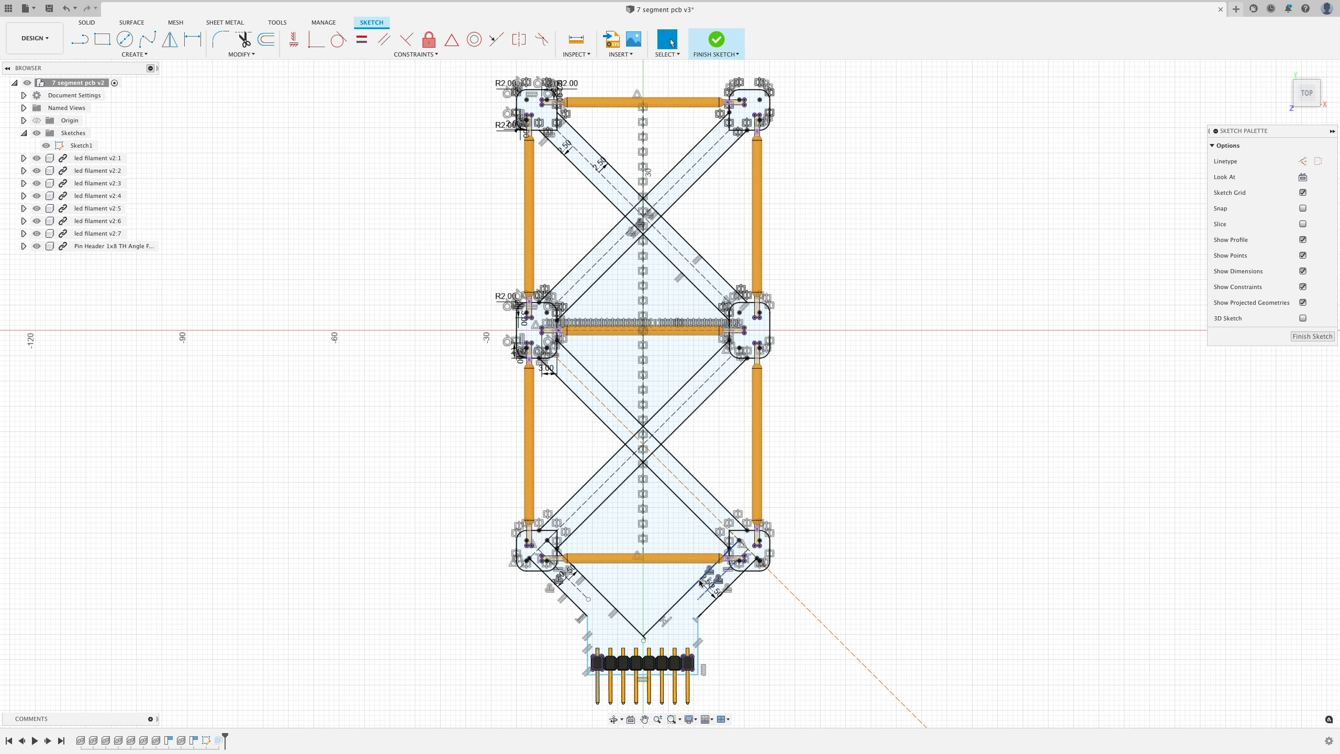
- Create a new top-plane sketch projecting the board body's outline
click(1312, 336)
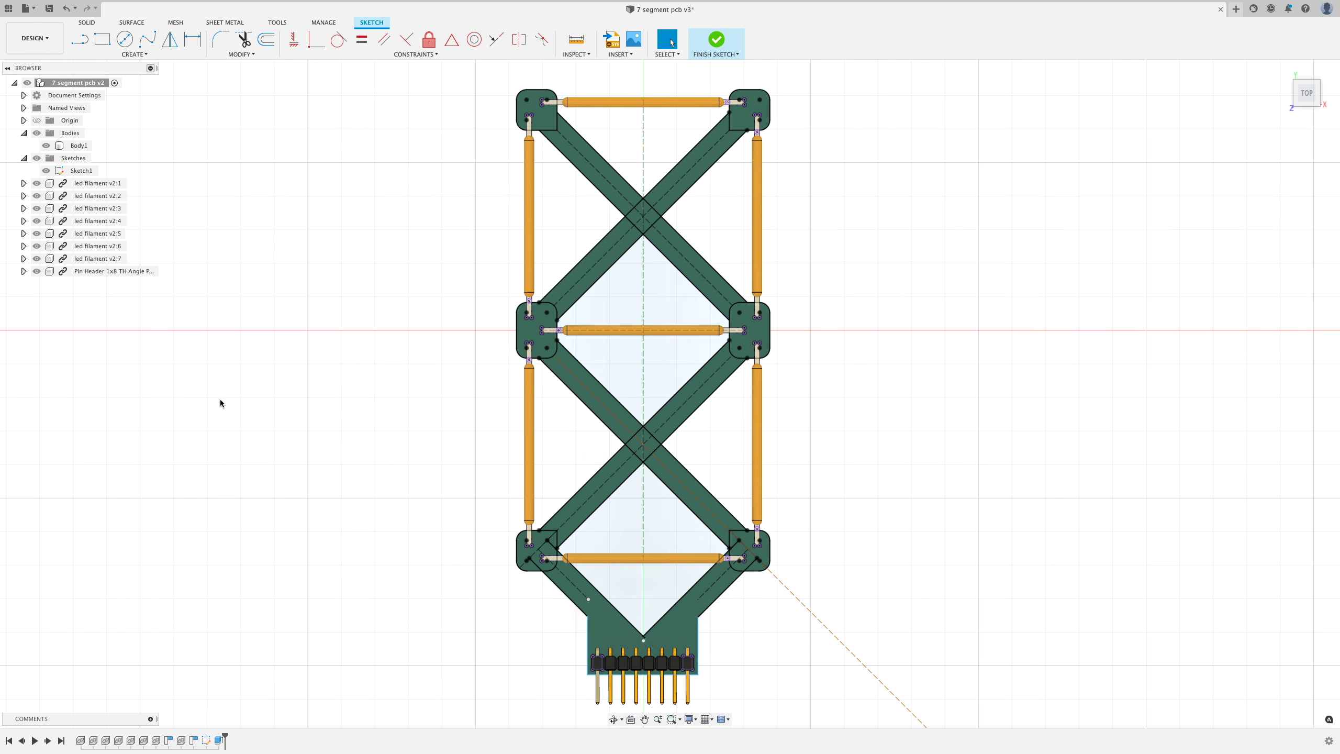
click(78, 44)
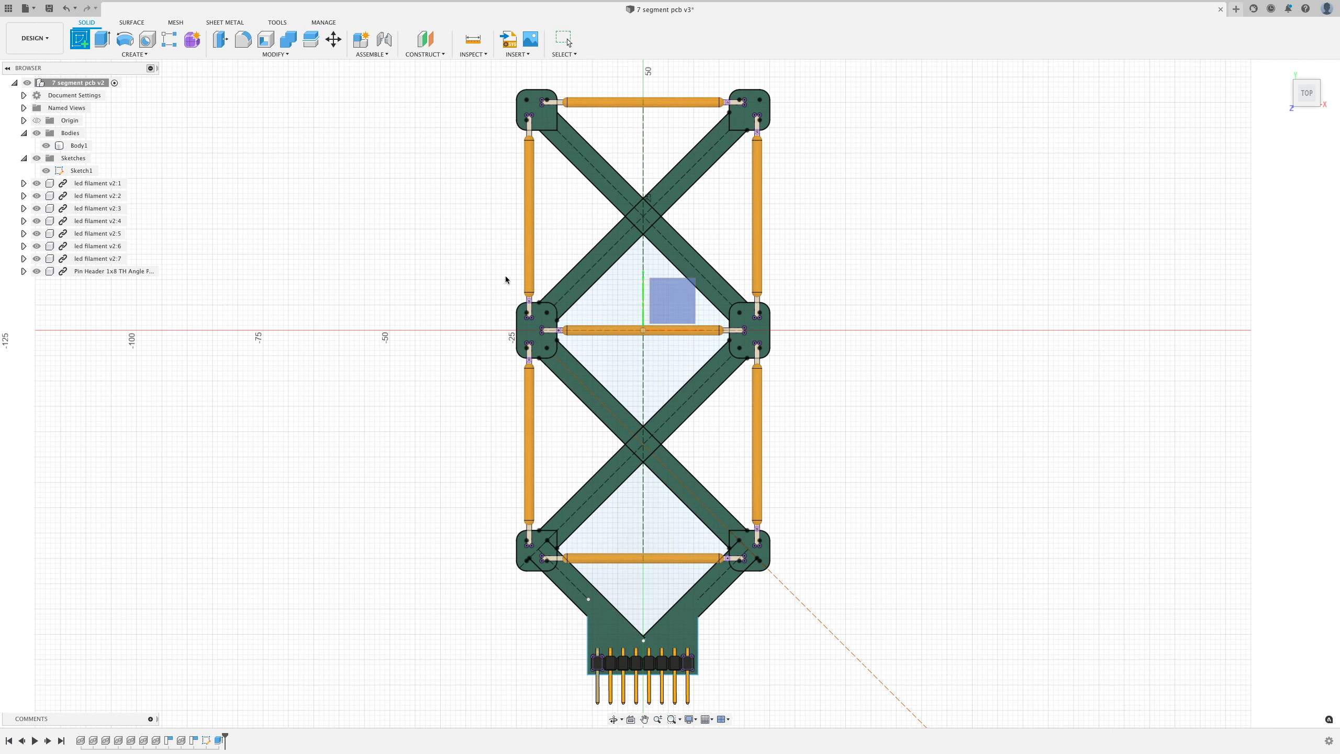
click(674, 301)
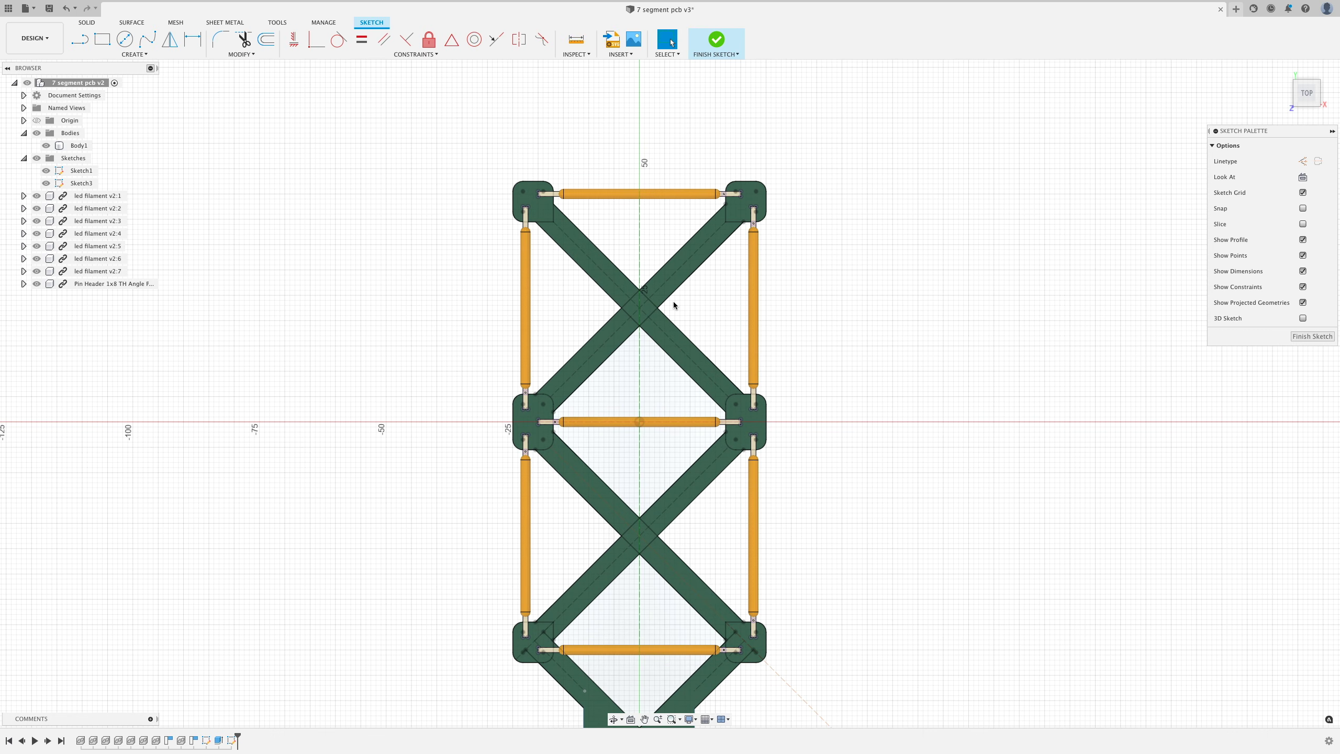
key(p)
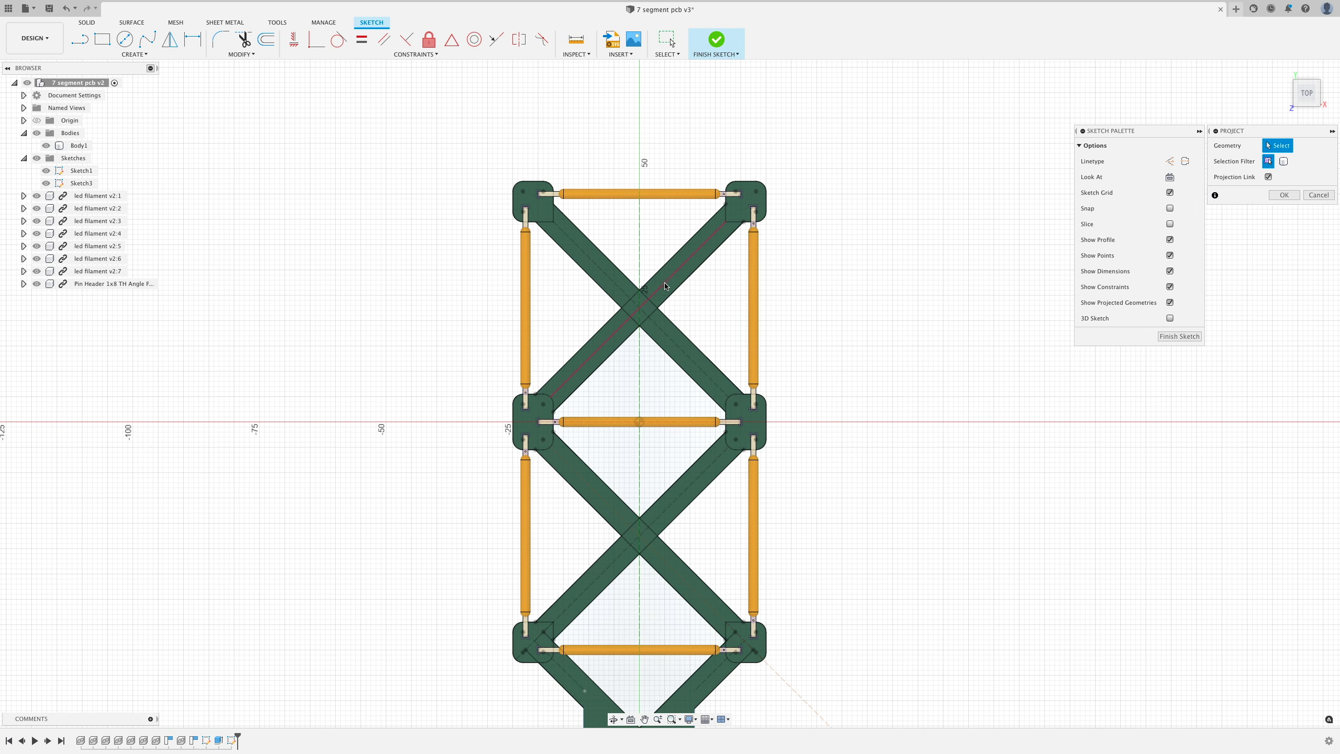
click(674, 290)
click(673, 290)
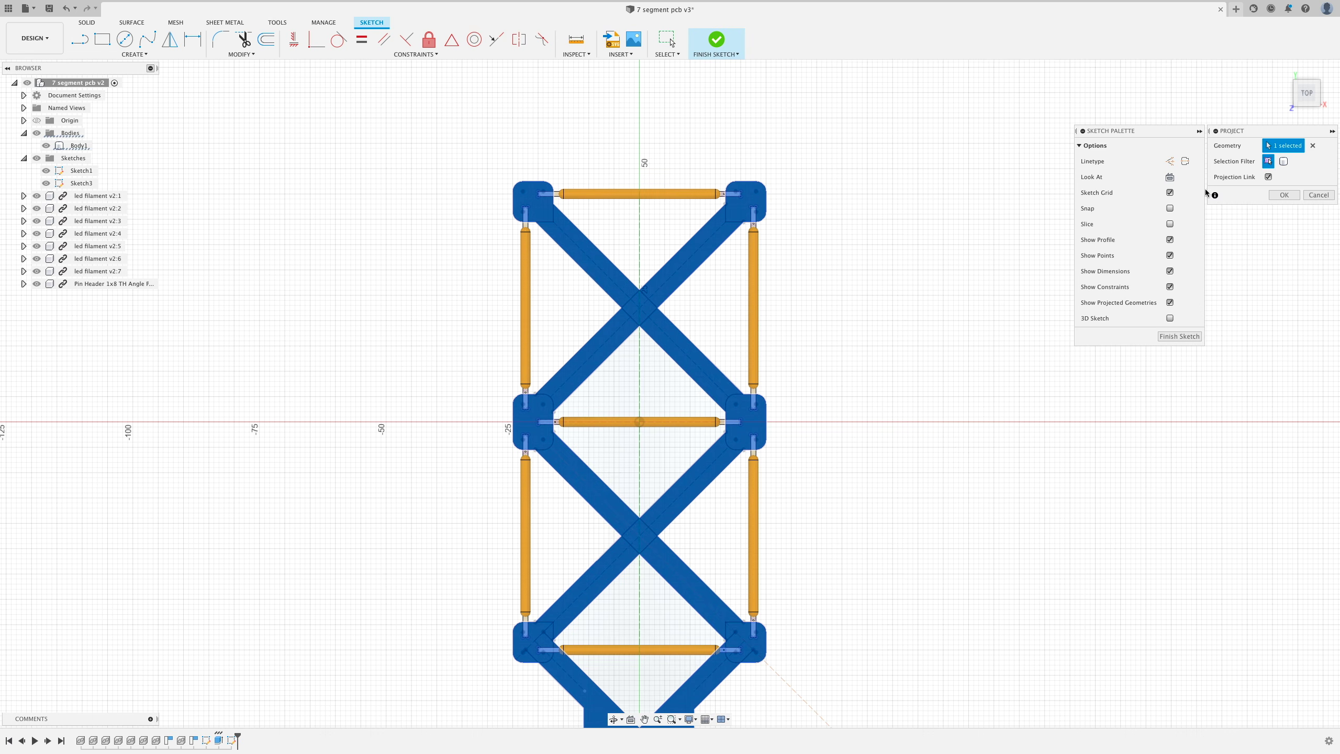
click(1284, 195)
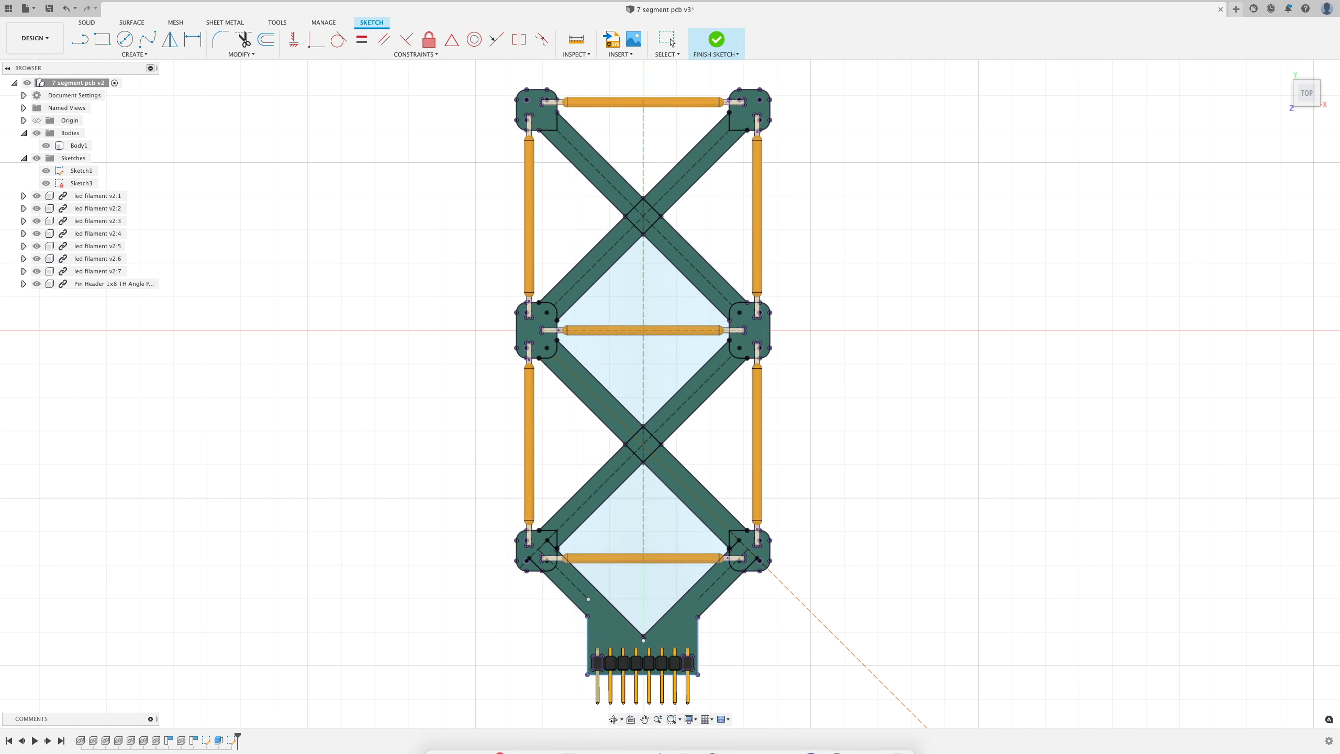
click(45, 146)
- Hide the board body, original sketch, LED filament components and pin header
click(45, 170)
click(37, 196)
click(36, 208)
click(36, 221)
click(36, 233)
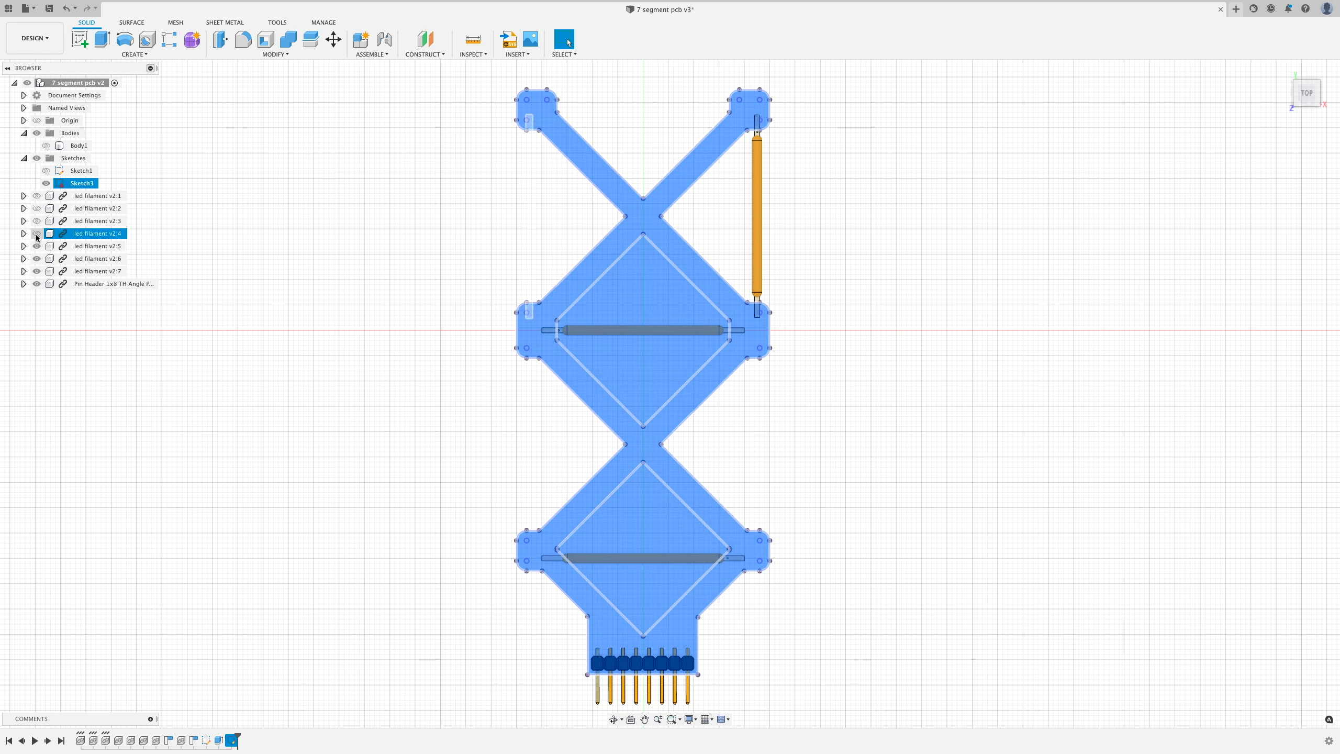
click(37, 246)
click(36, 259)
click(37, 270)
click(37, 283)
click(376, 368)
scroll(644, 263, up, 5)
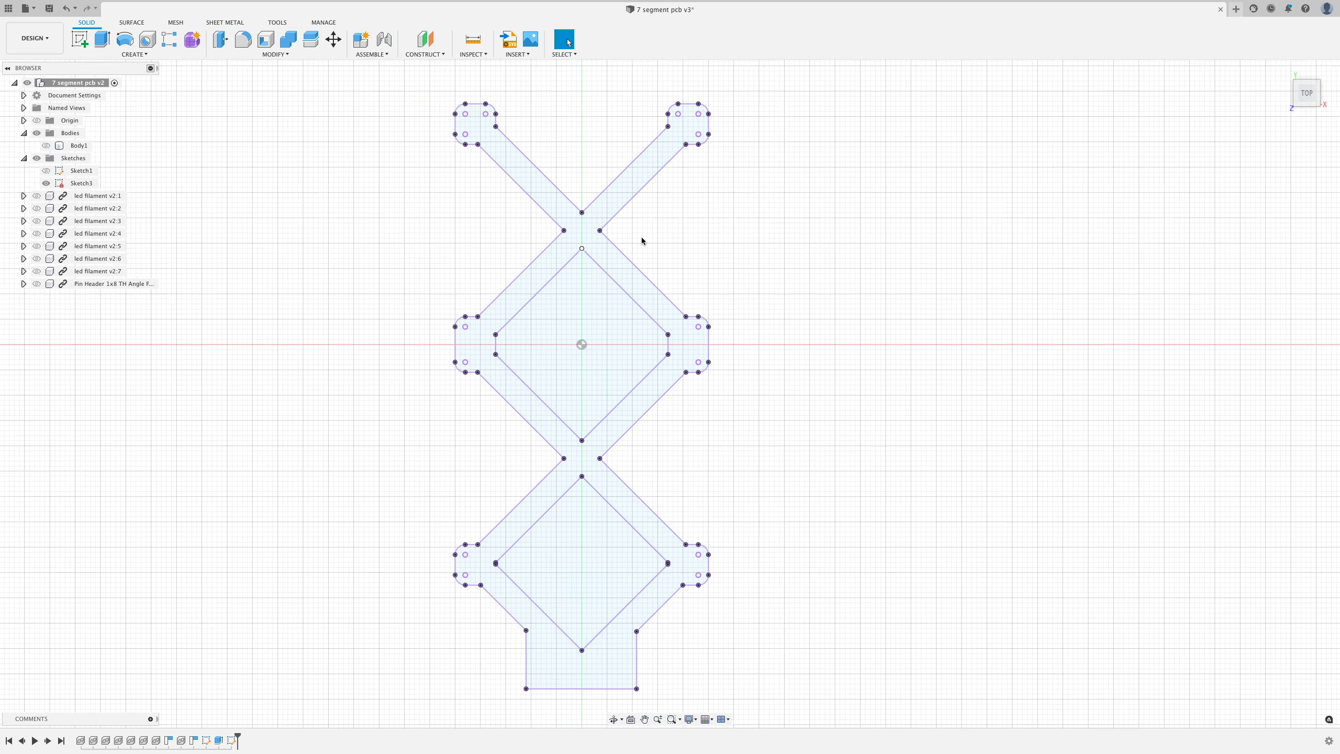
scroll(560, 441, down, 4)
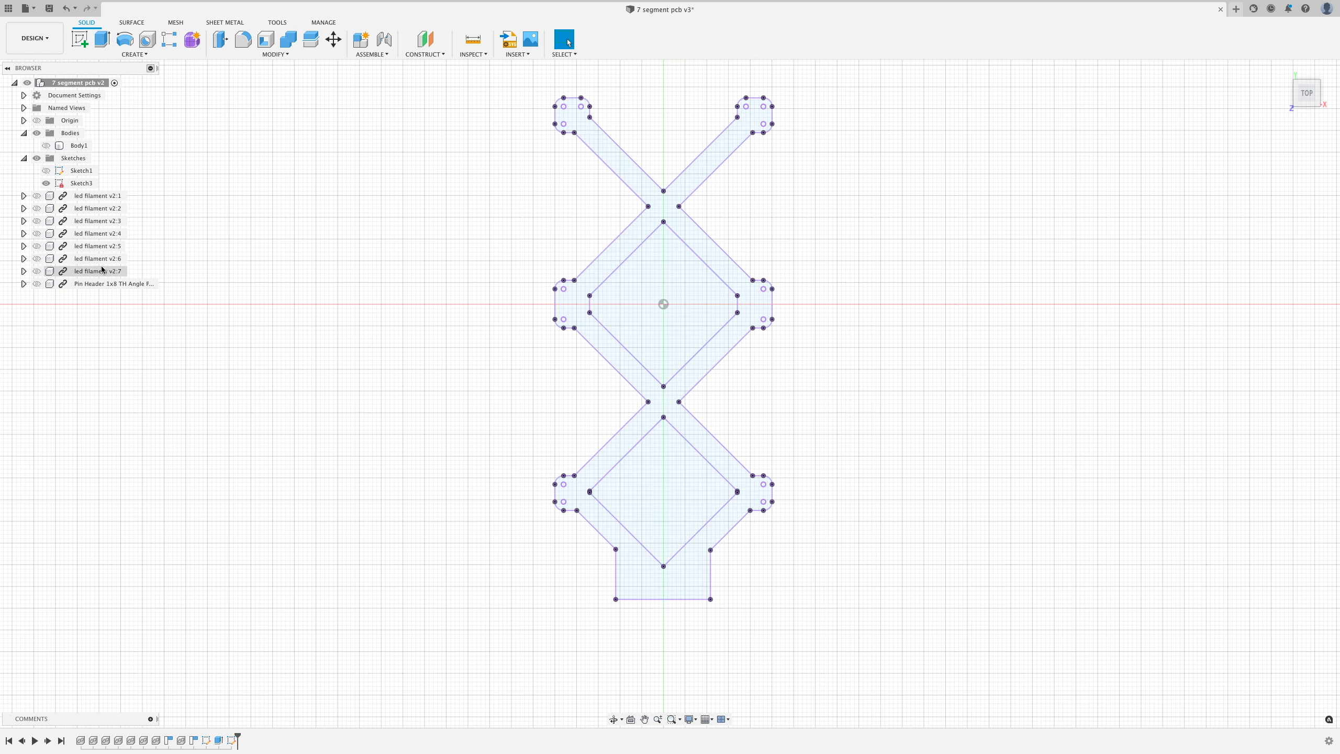
- Export the projected sketch as DXF, overwriting pcb-outline.dxf
click(81, 183)
right_click(82, 183)
click(118, 256)
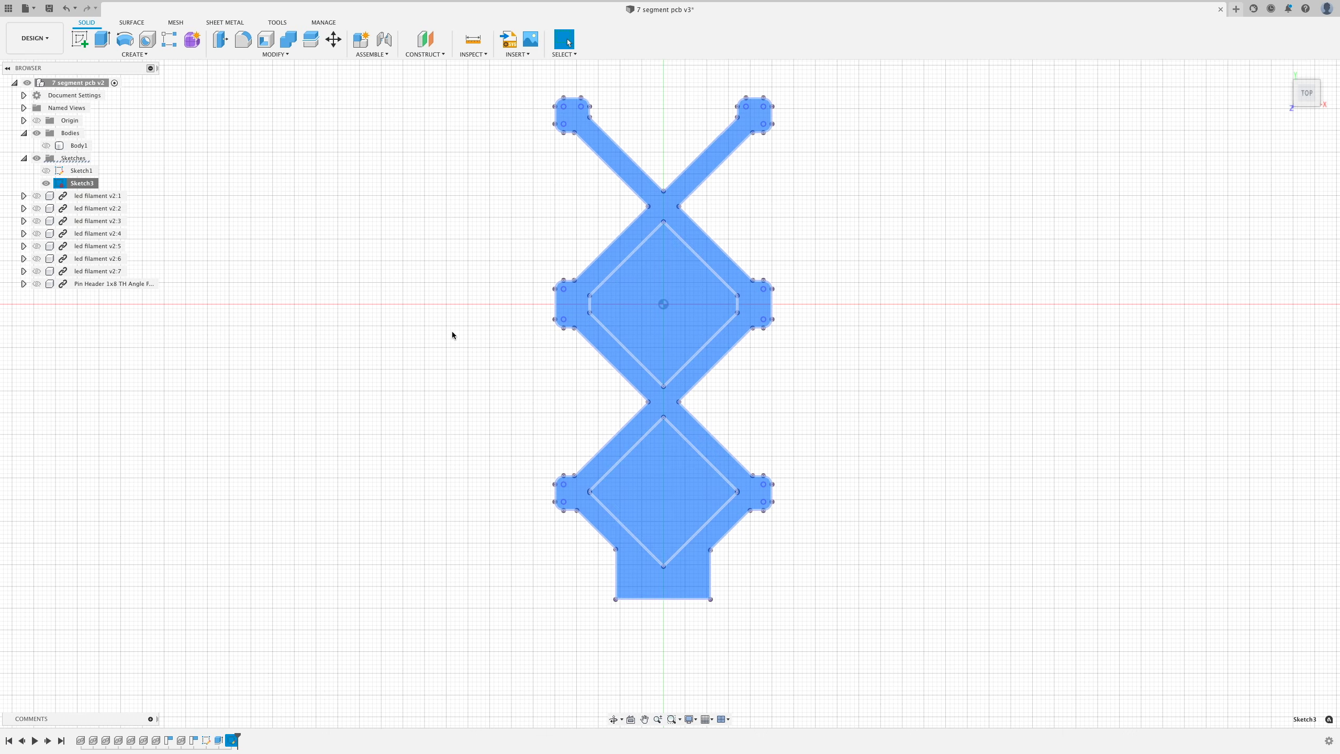
click(578, 290)
click(864, 362)
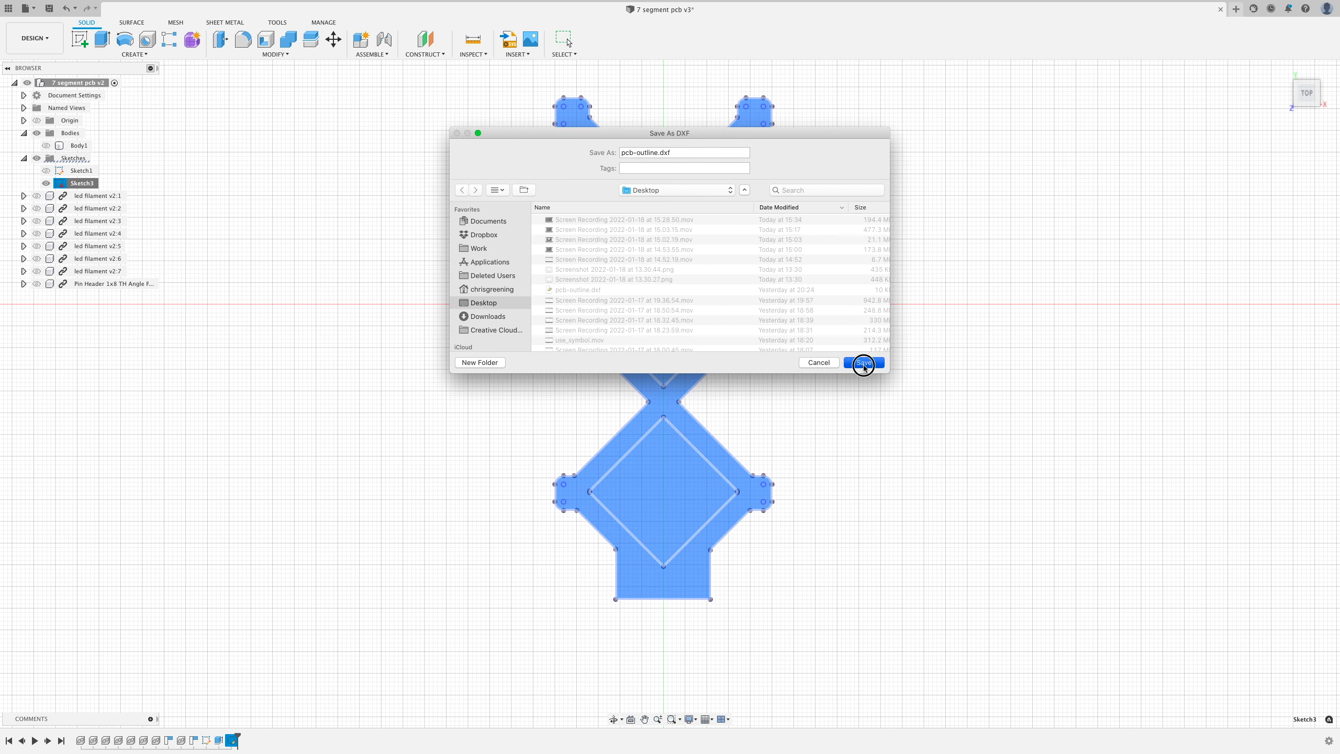
click(734, 205)
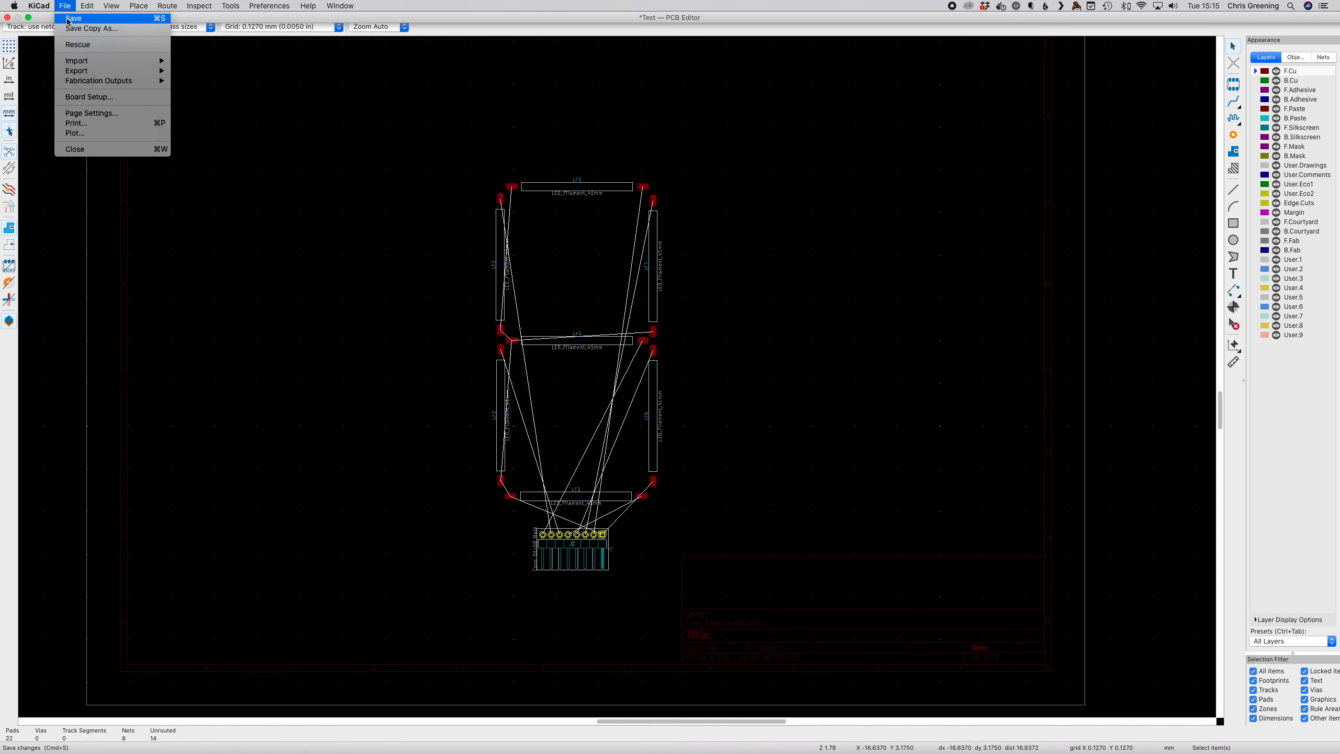
- Import pcb-outline.dxf onto Edge.Cuts and place the lattice outline around the seven filament footprints
mouse_move(71, 64)
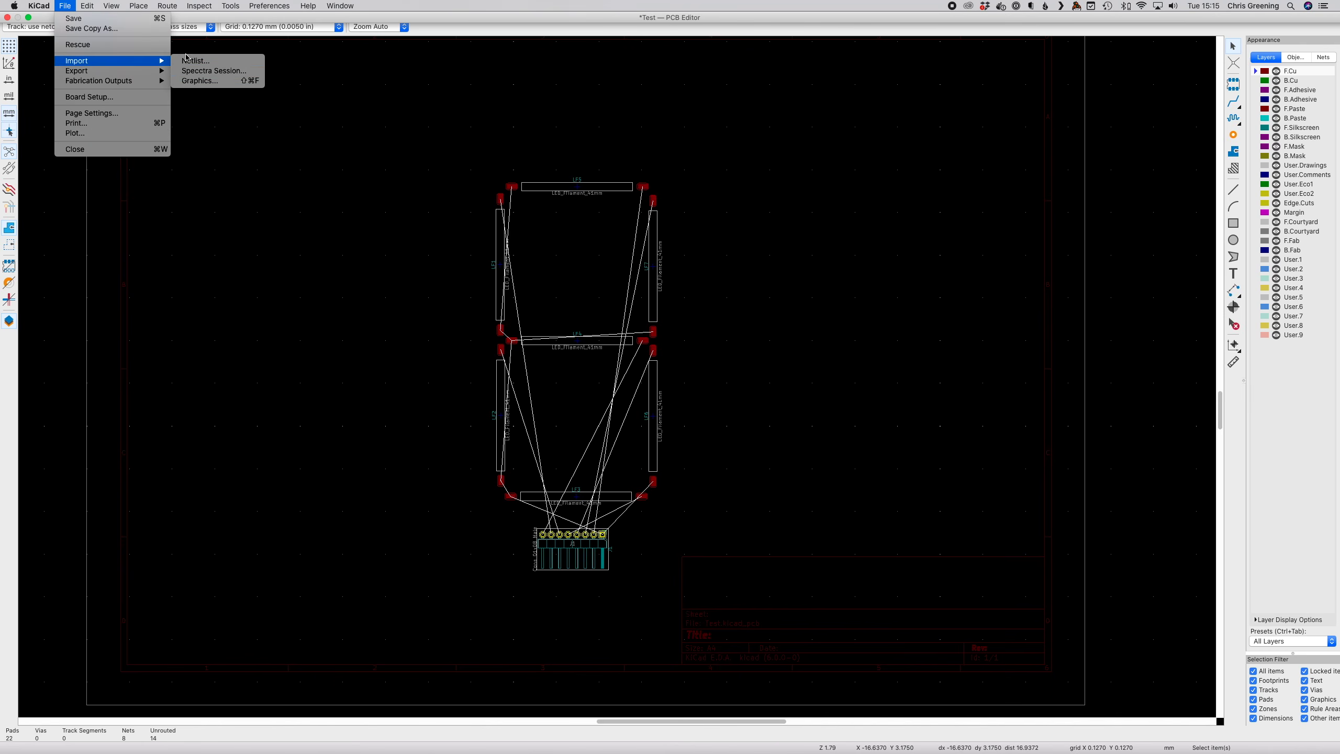
click(199, 80)
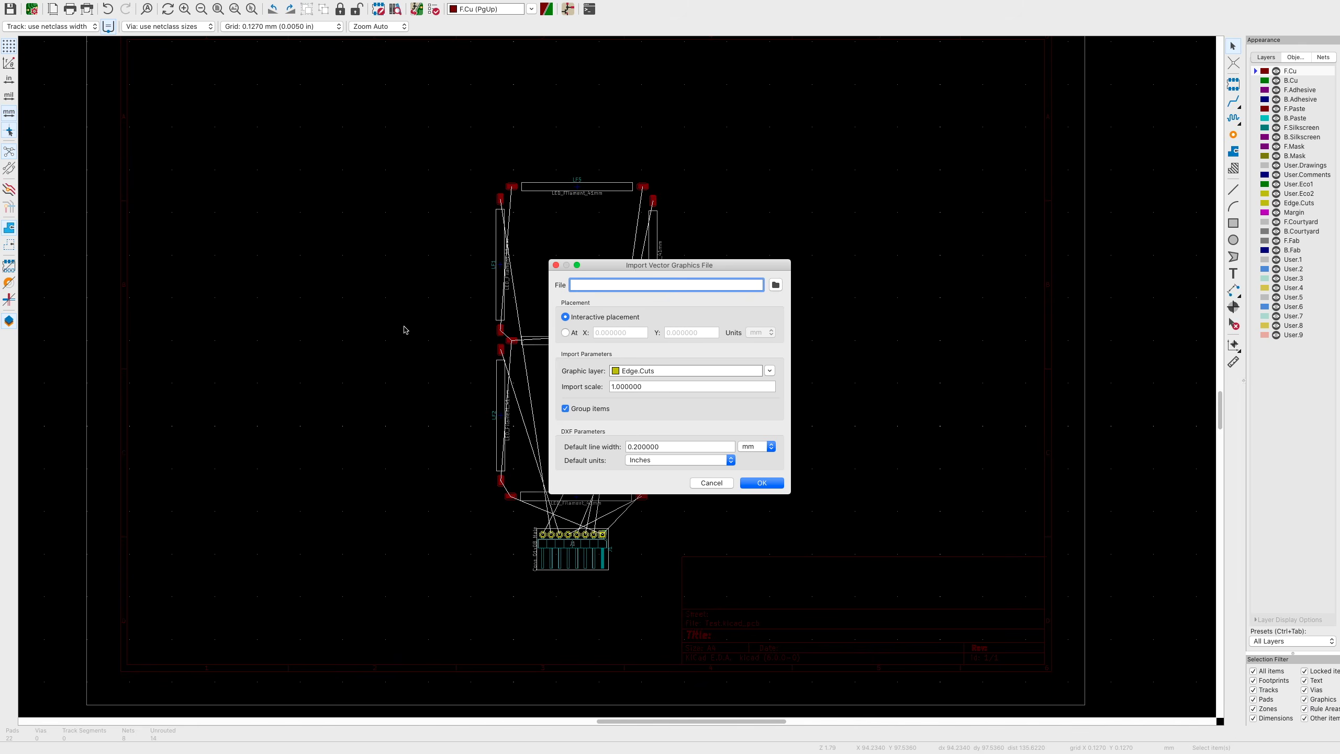
click(775, 285)
click(720, 401)
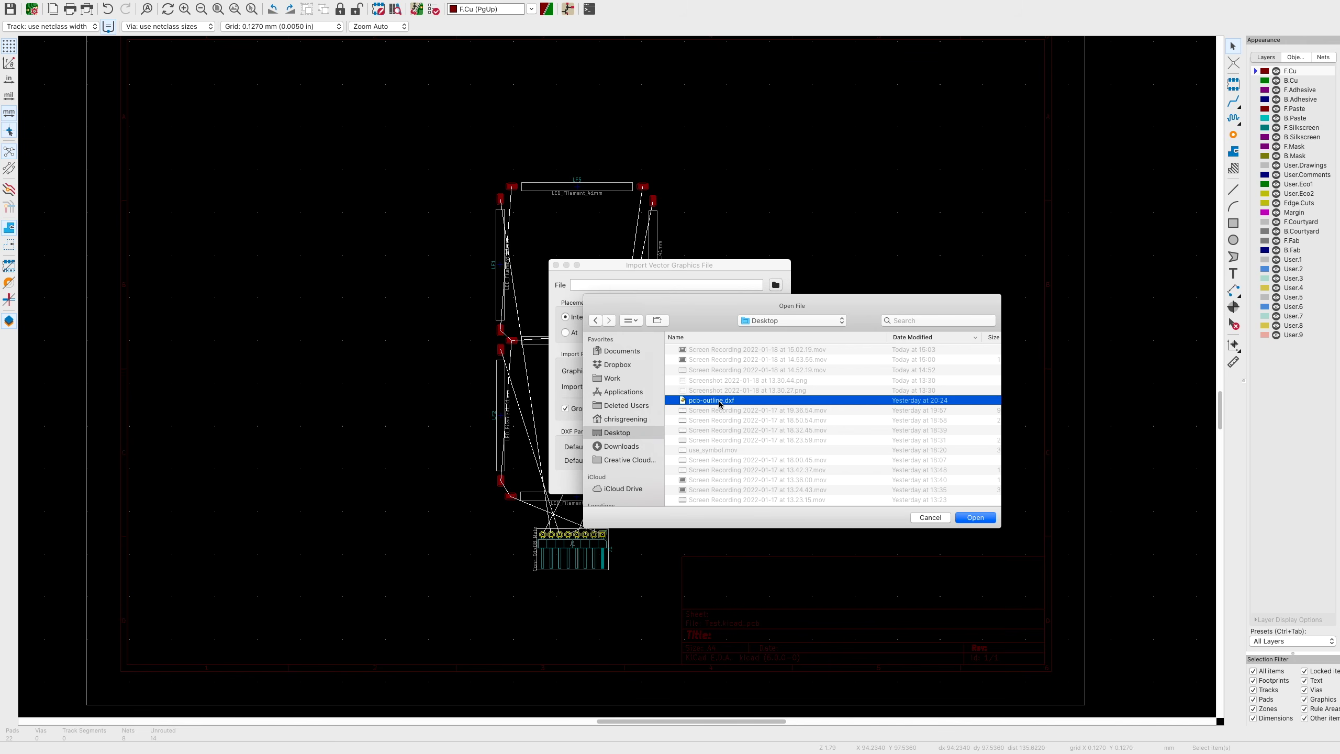
click(974, 518)
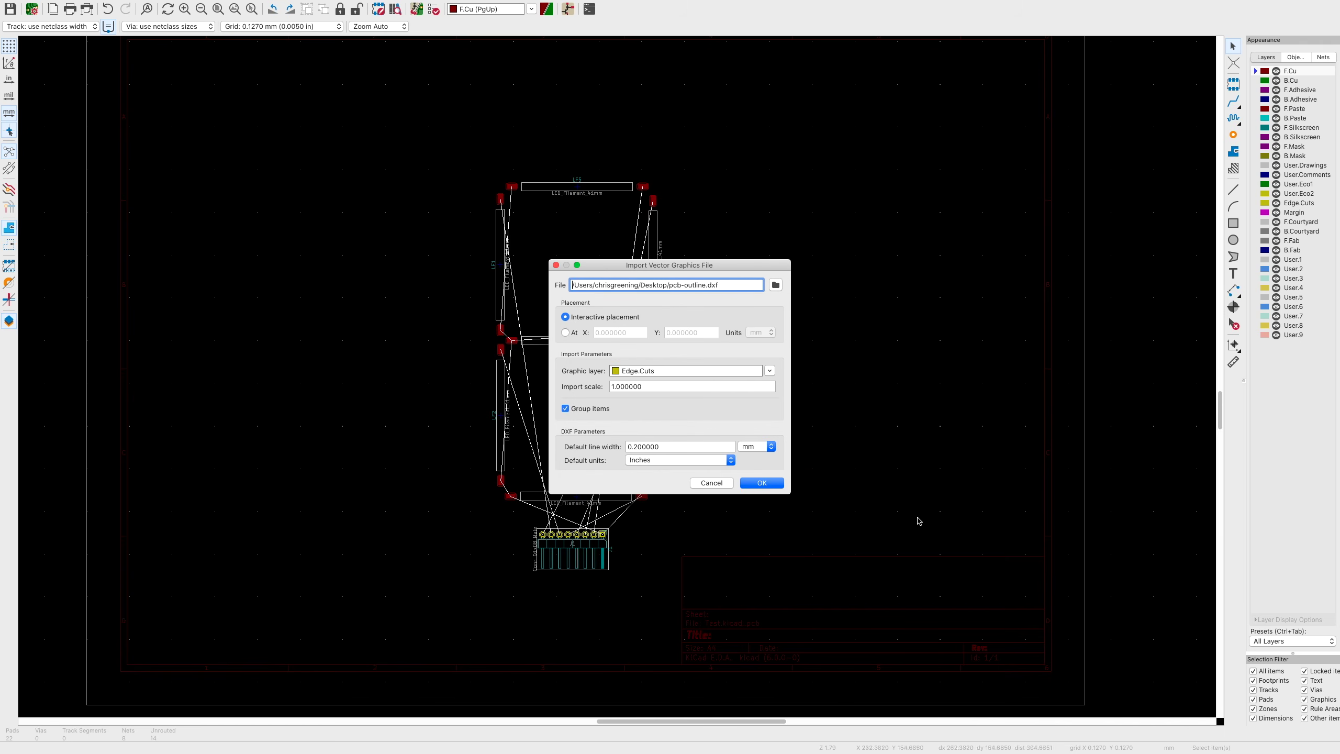
click(761, 482)
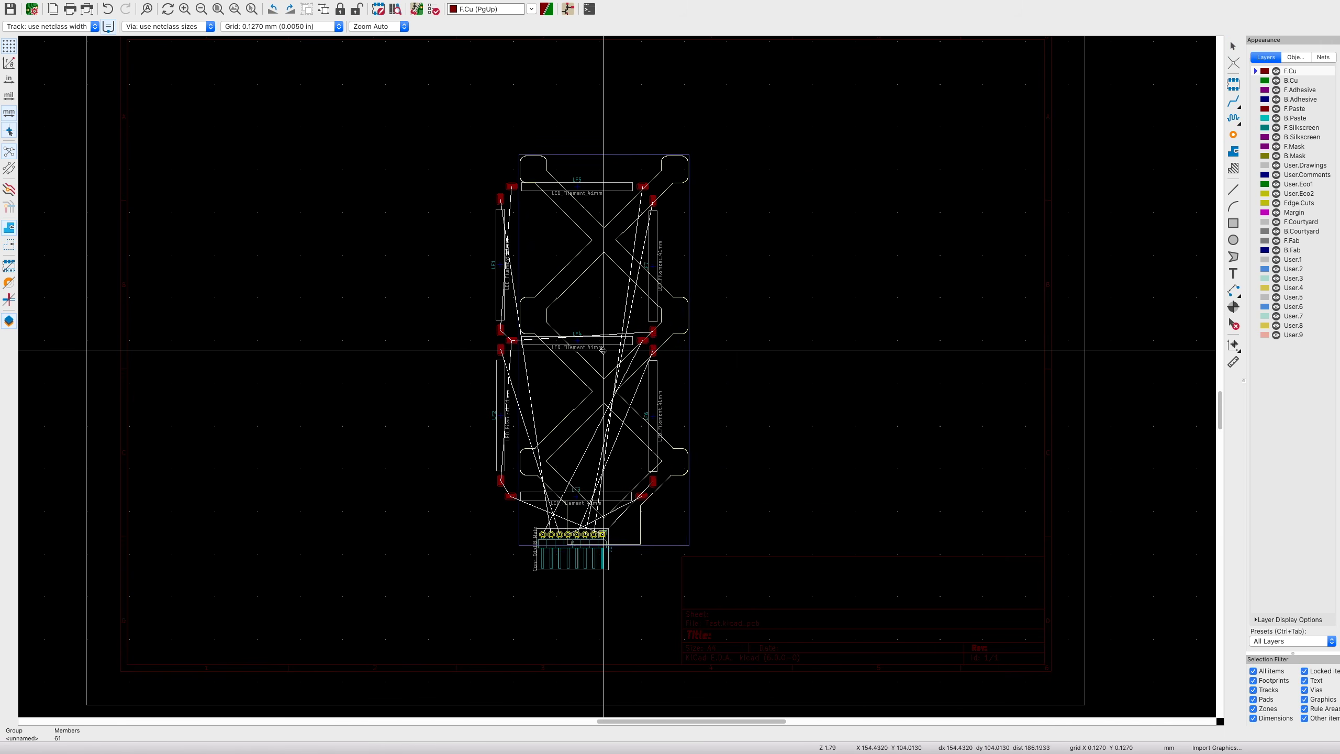
click(572, 358)
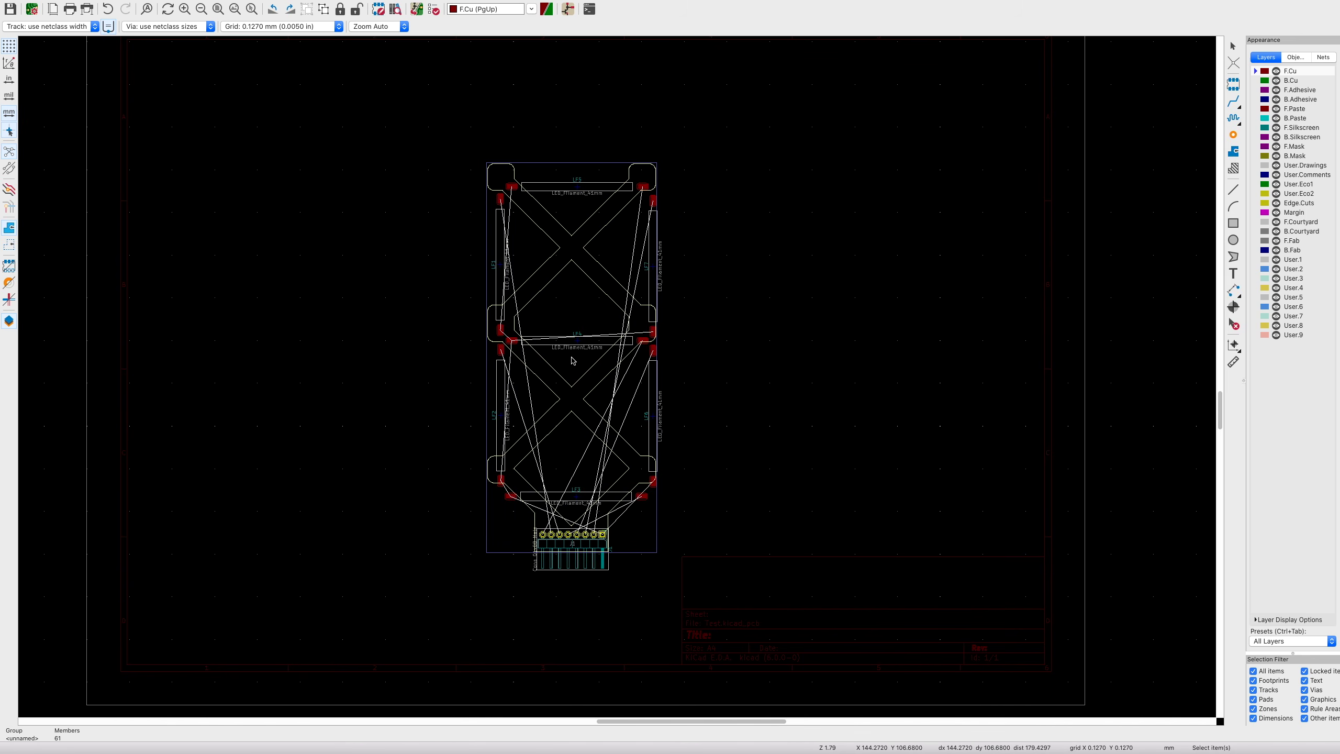
scroll(584, 465, up, 5)
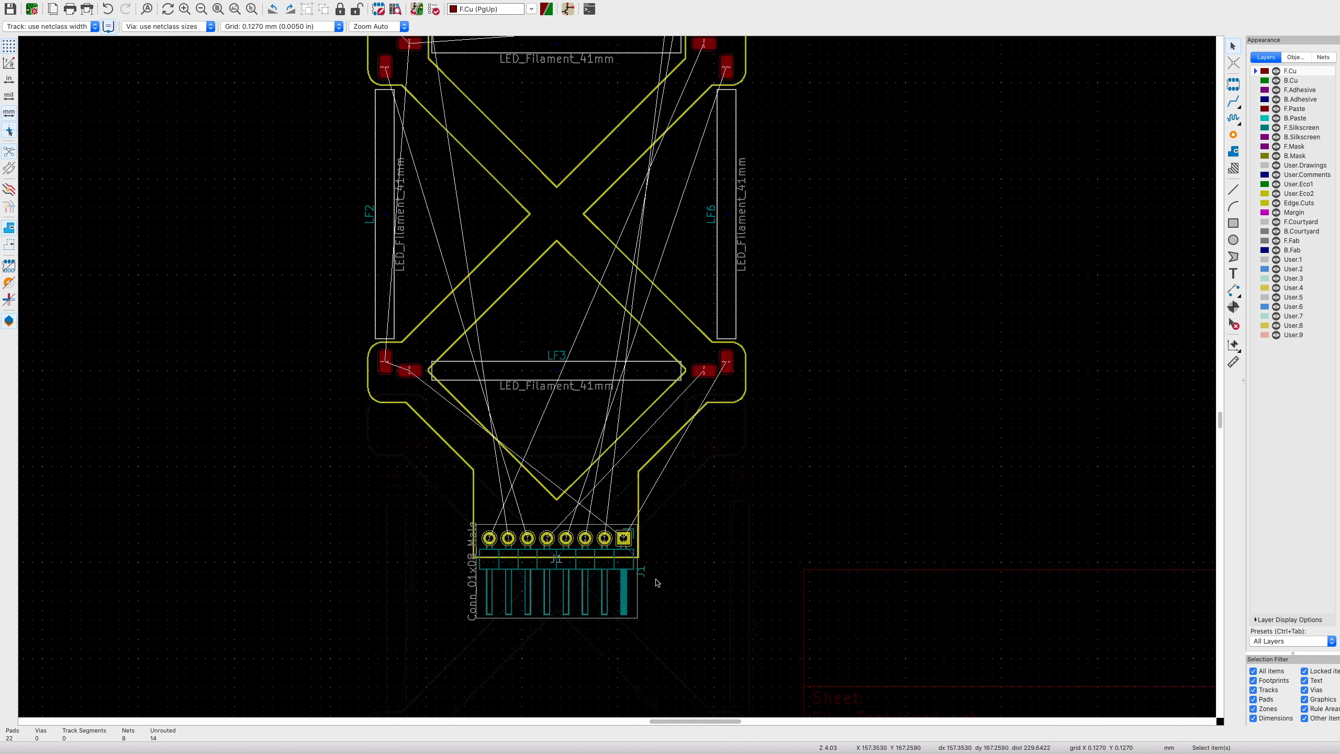
shift+scroll(658, 583, up, 5)
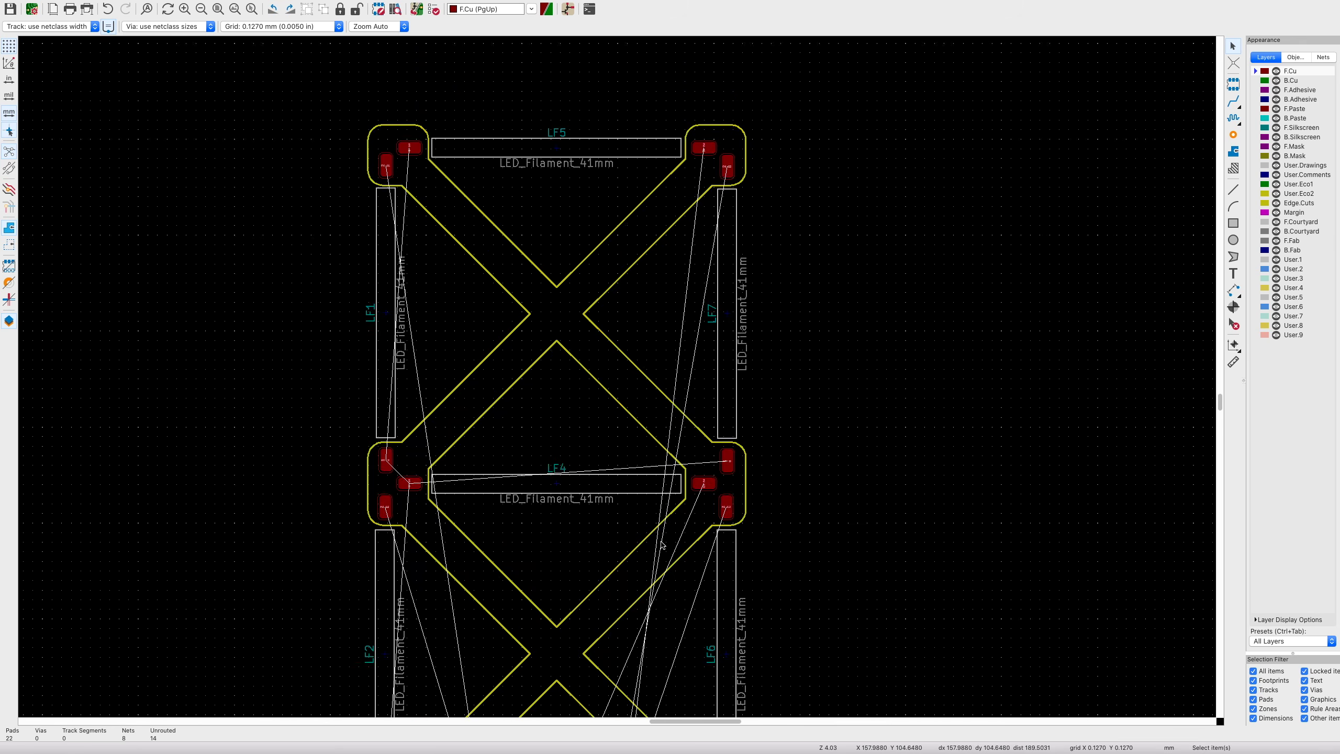
scroll(663, 537, down, 2)
scroll(664, 537, down, 1)
shift+scroll(663, 537, down, 3)
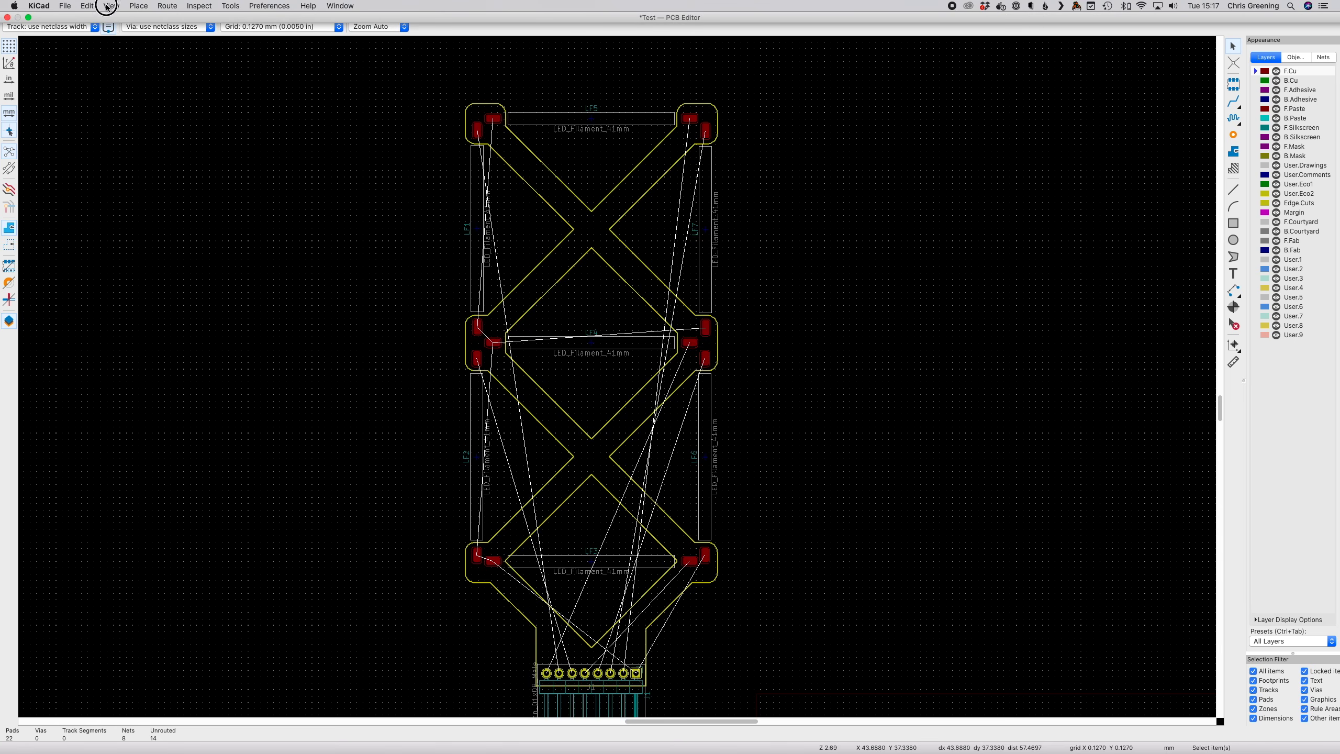
- Open the 3D viewer and orbit the outlined board into a tilted perspective
click(107, 6)
click(112, 39)
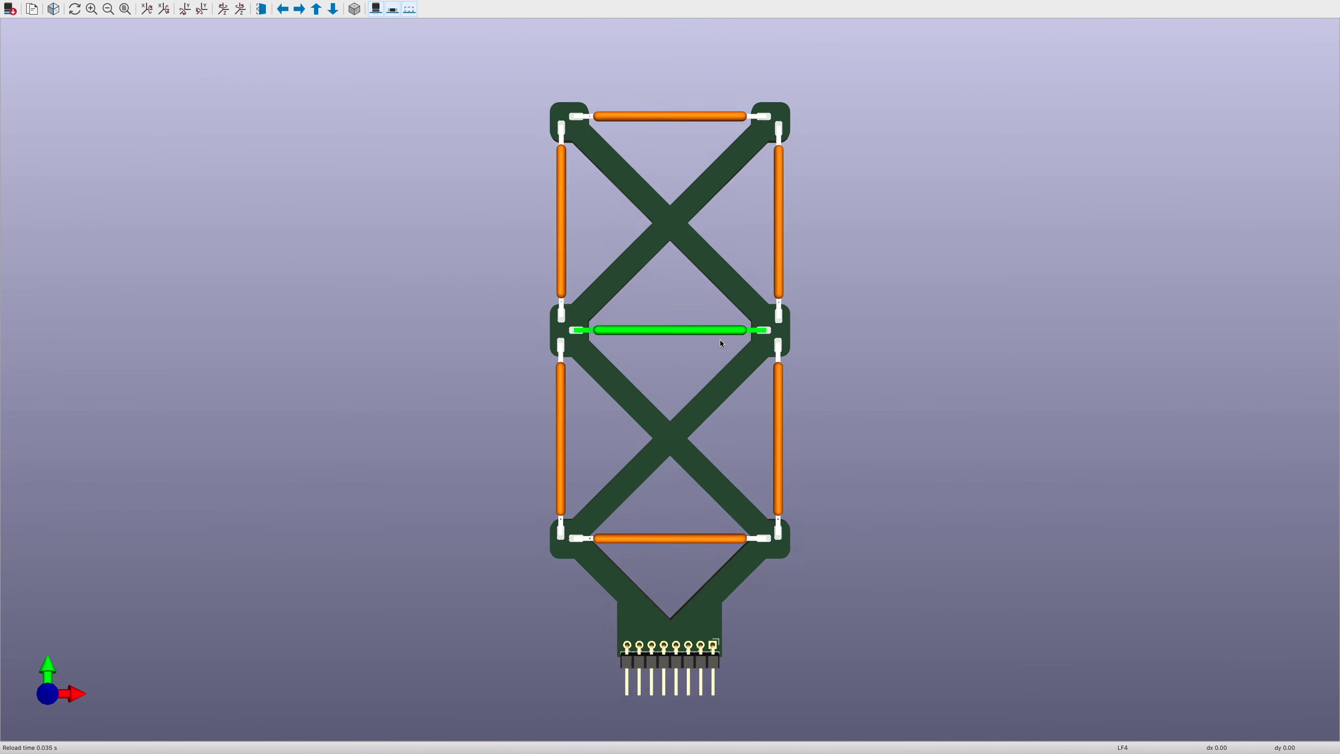
scroll(537, 447, up, 3)
right_click(464, 514)
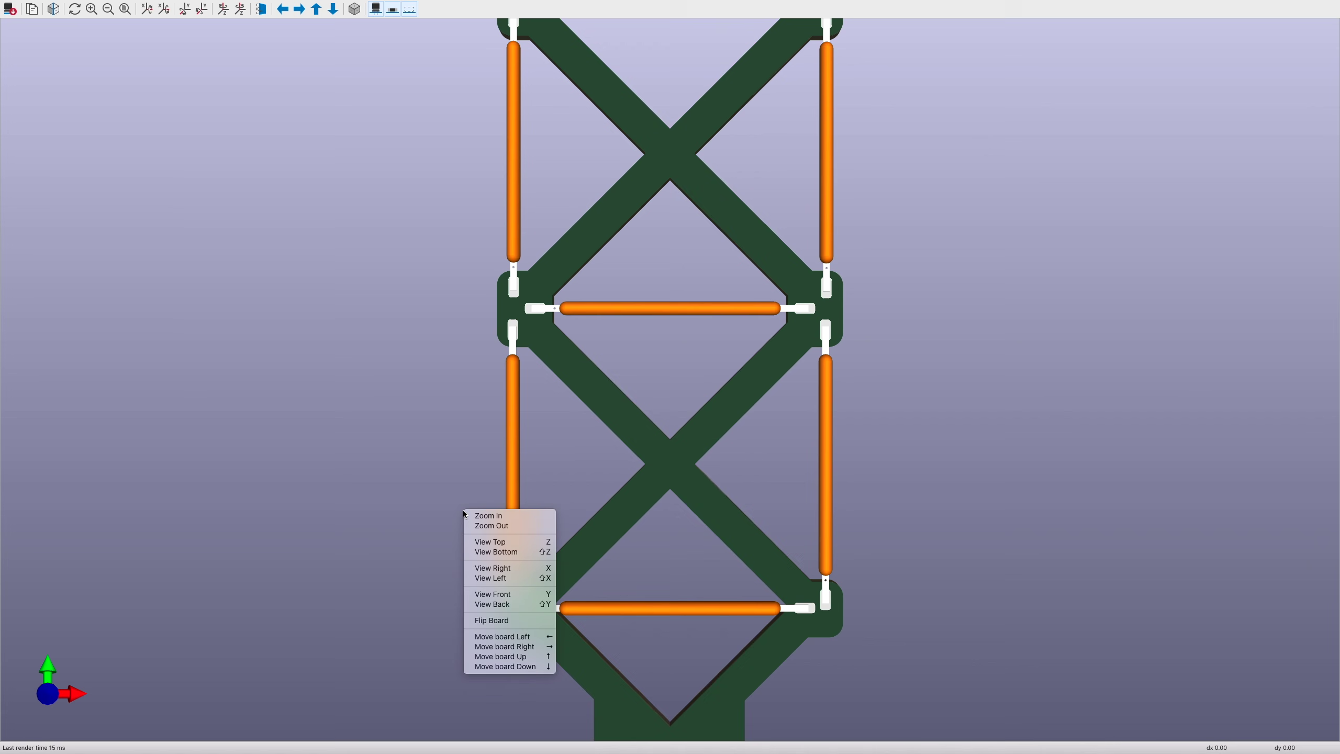
click(418, 545)
drag(416, 560, 1194, 93)
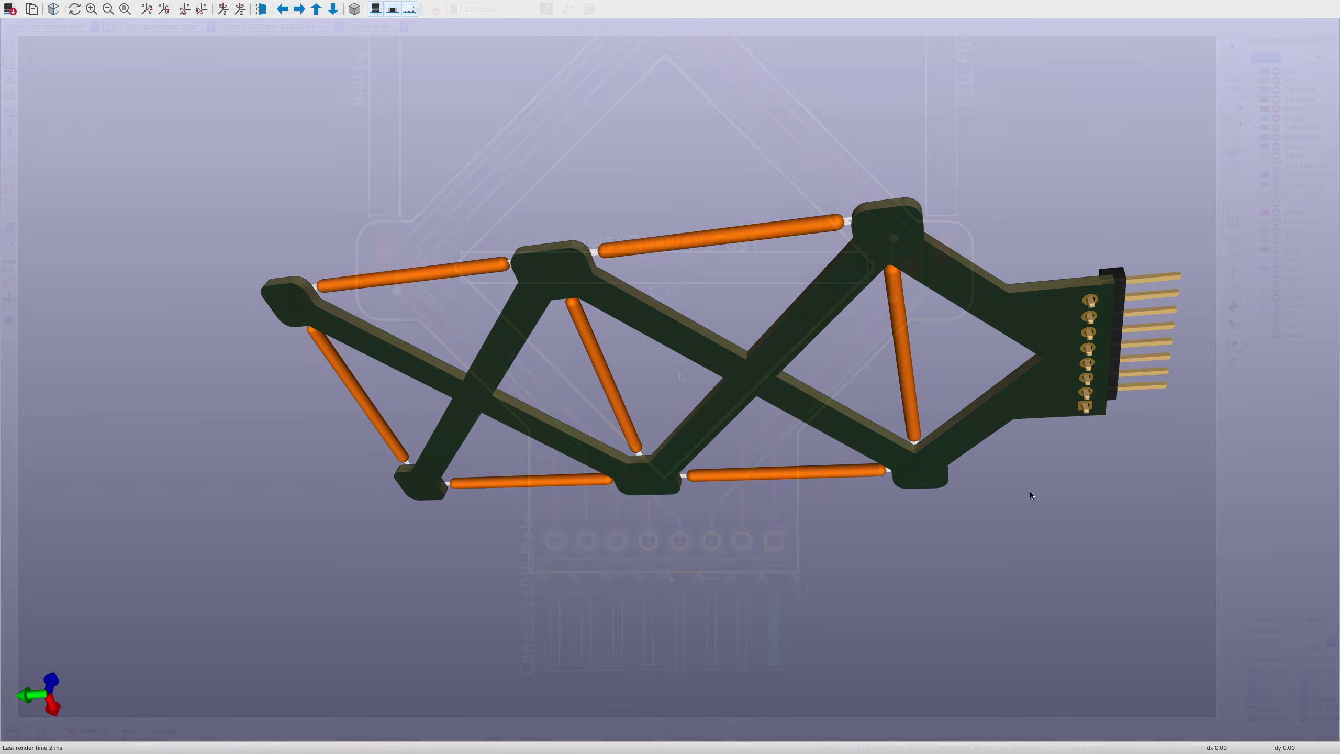
scroll(680, 378, down, 3)
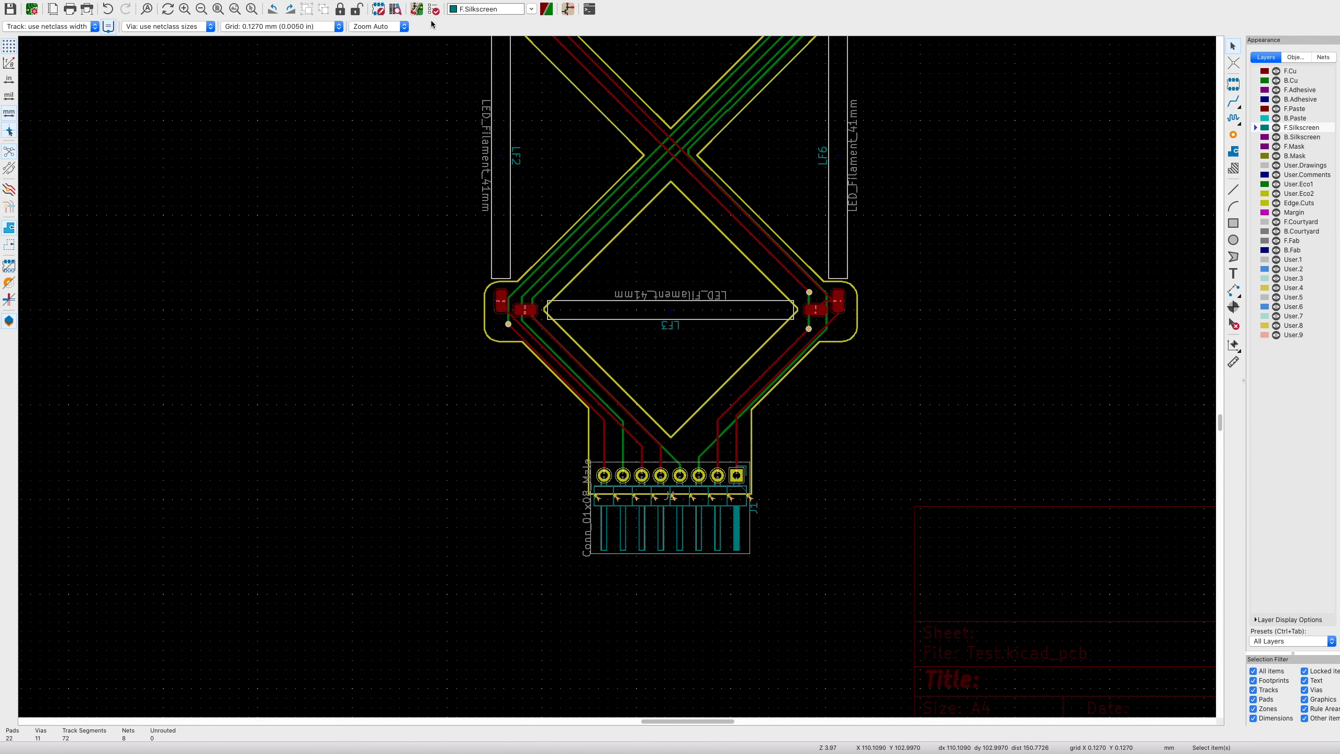
- Run DRC and jump to the first of 9 silkscreen-clipped-by-solder-mask warnings
click(435, 9)
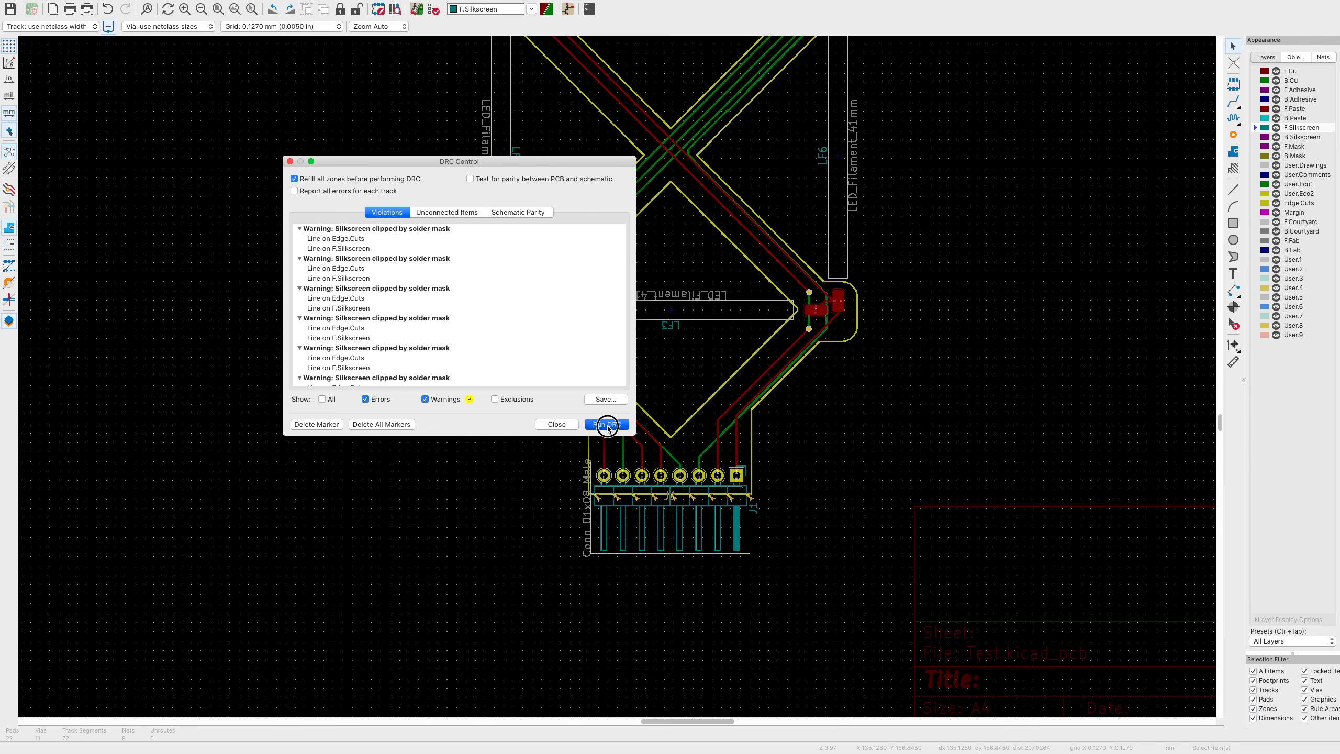
click(607, 425)
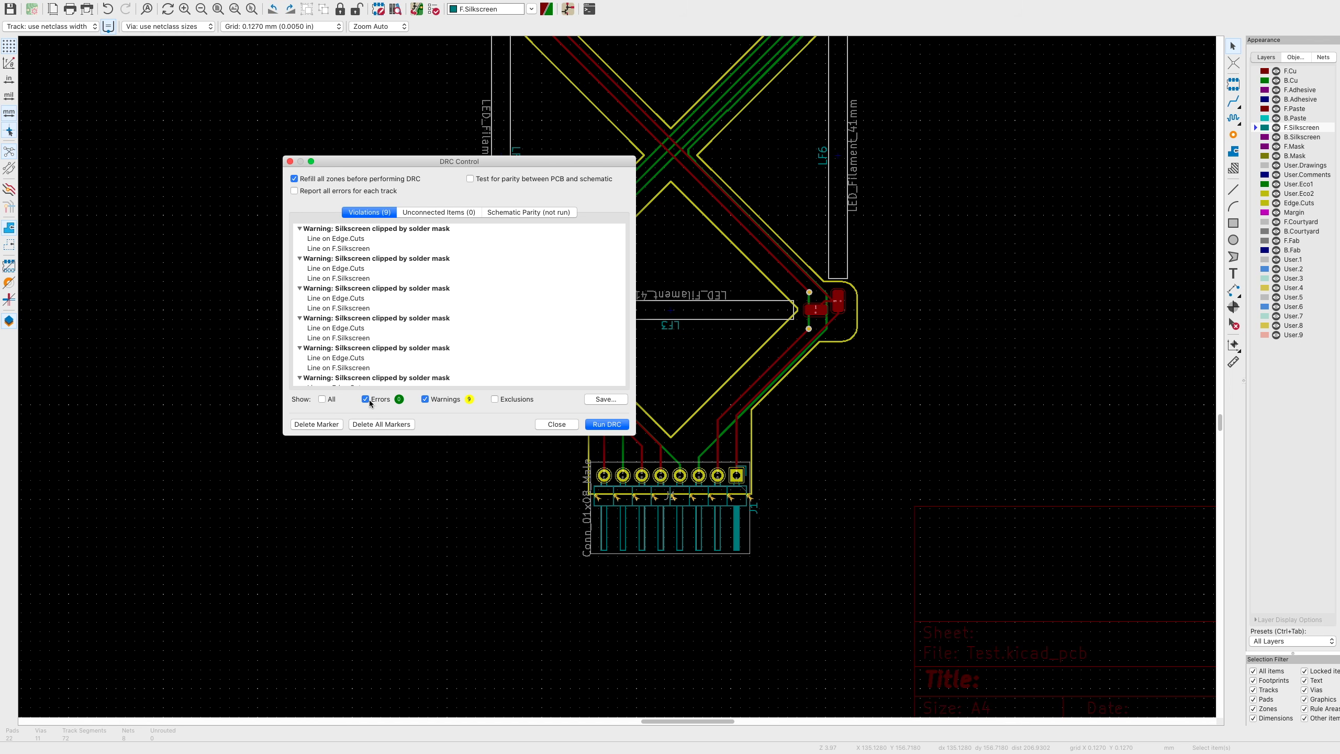
click(357, 240)
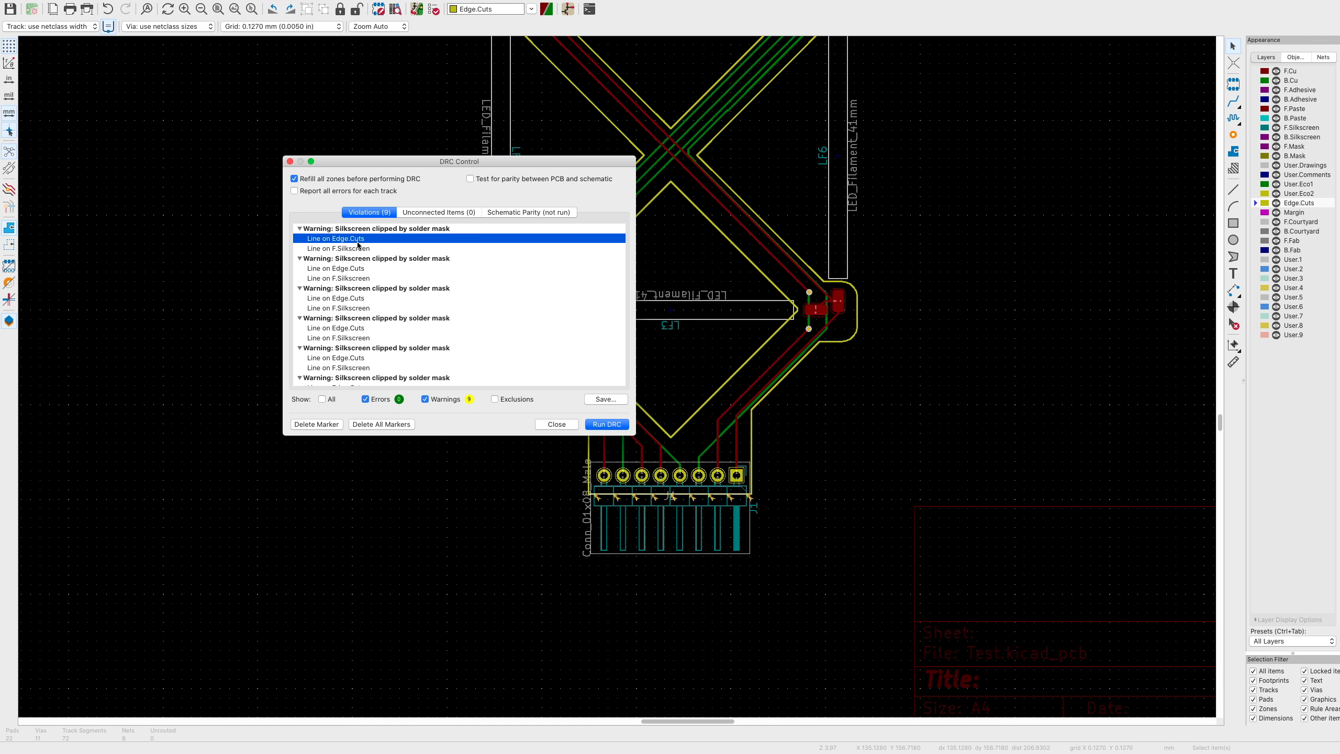
double_click(358, 248)
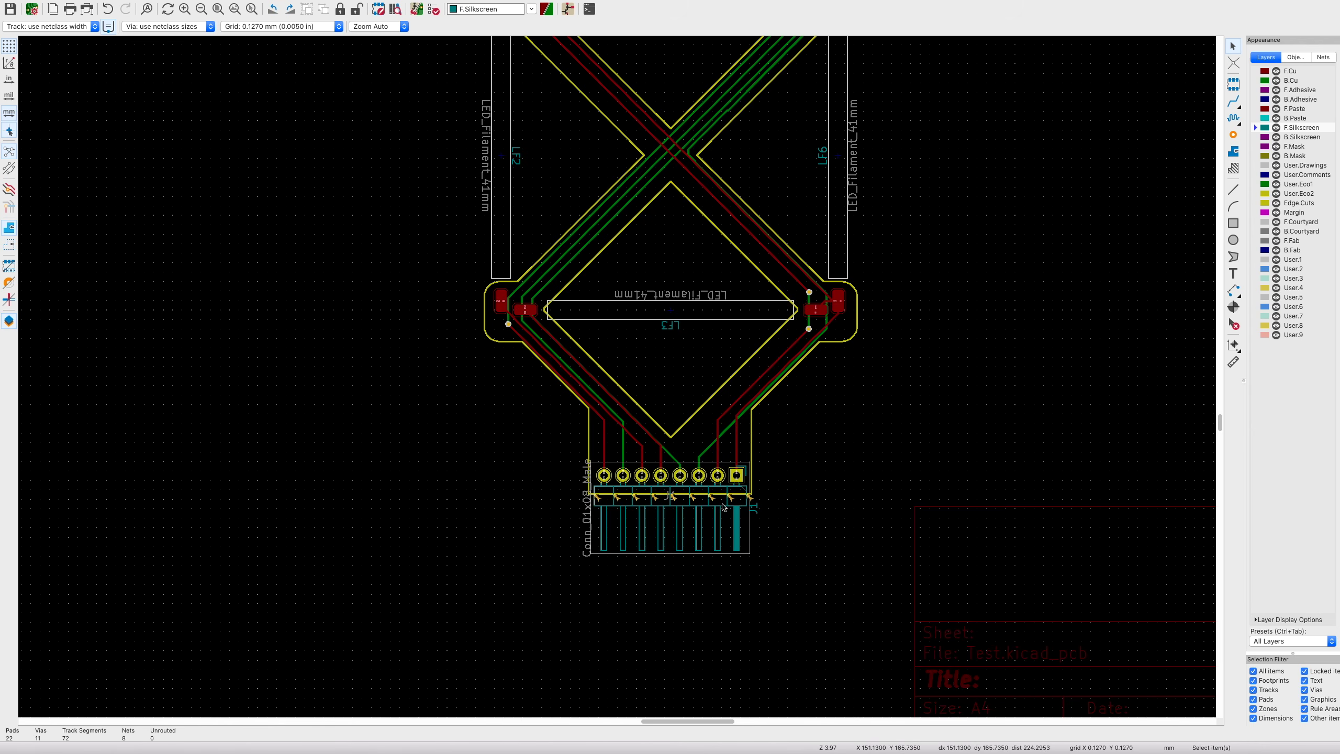
- Edit header J1's footprint in the Footprint Editor to remove its clipped silkscreen lines
scroll(725, 500, up, 5)
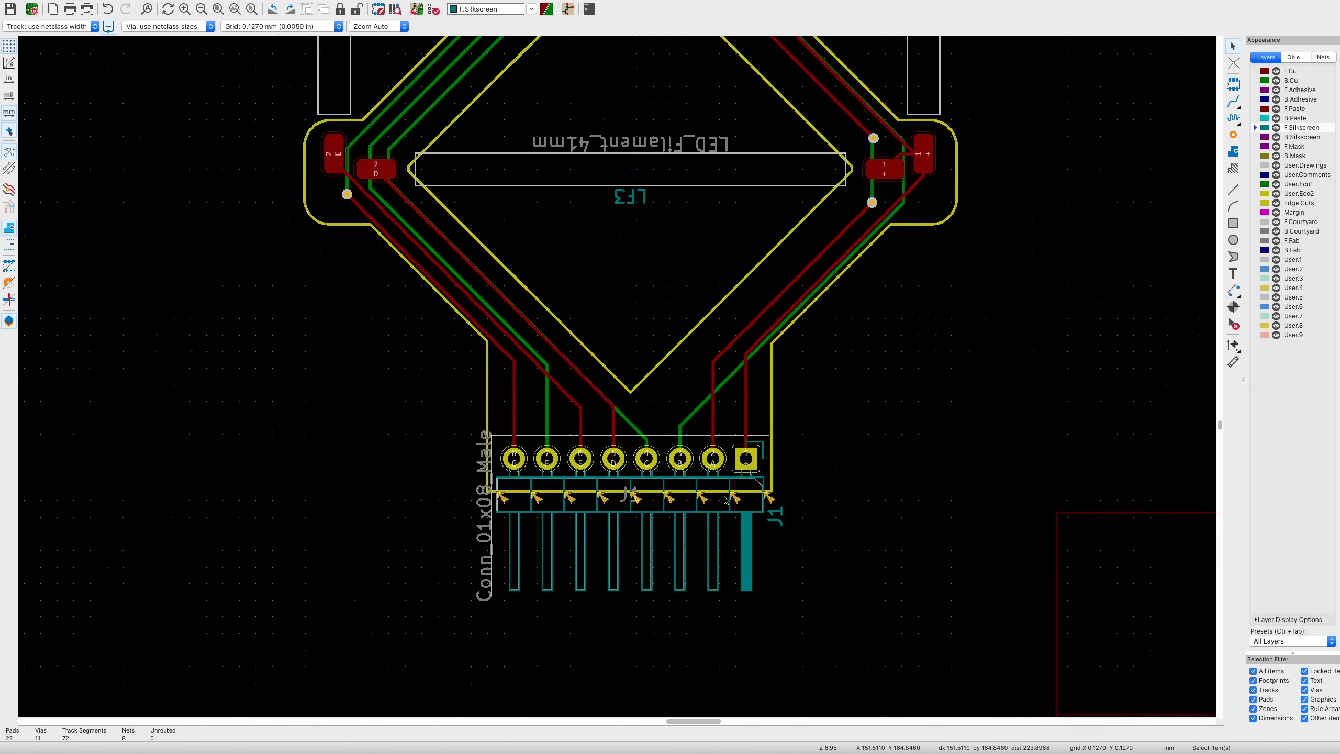
scroll(725, 500, left, 5)
scroll(720, 500, down, 3)
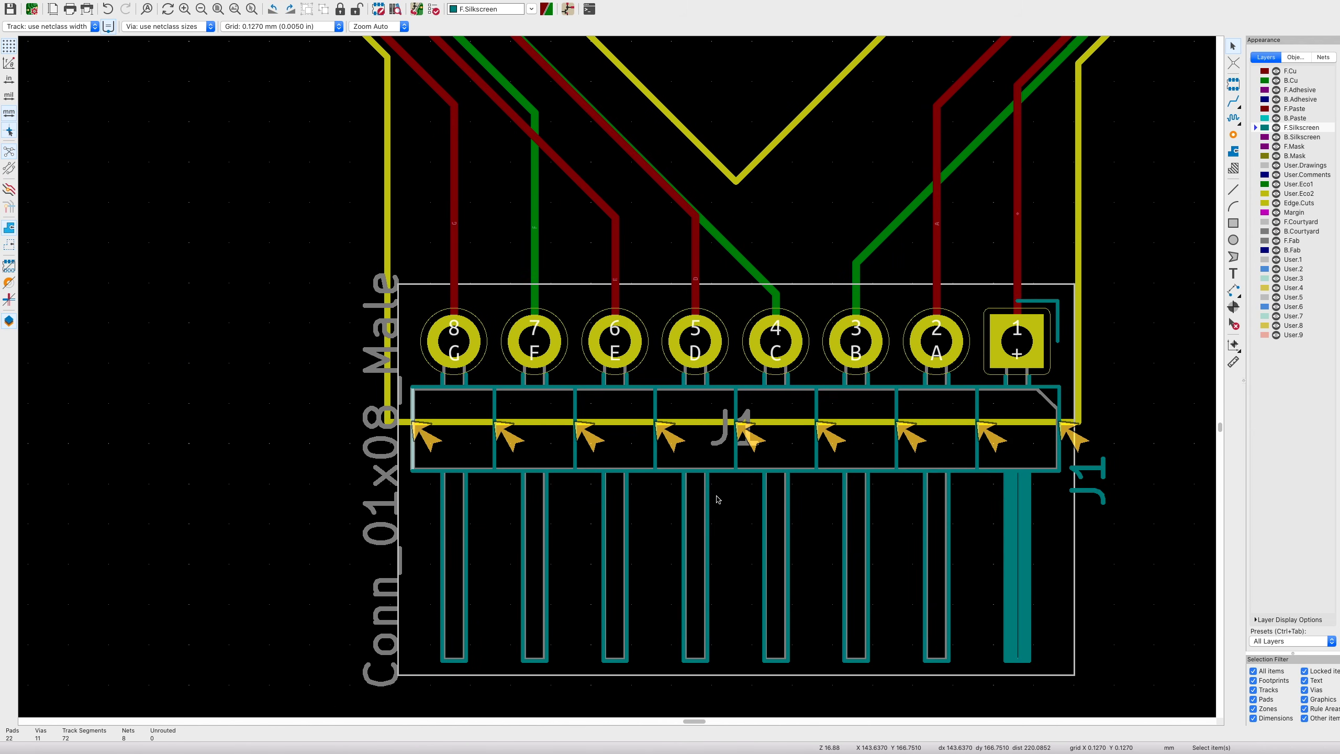
click(710, 491)
right_click(708, 491)
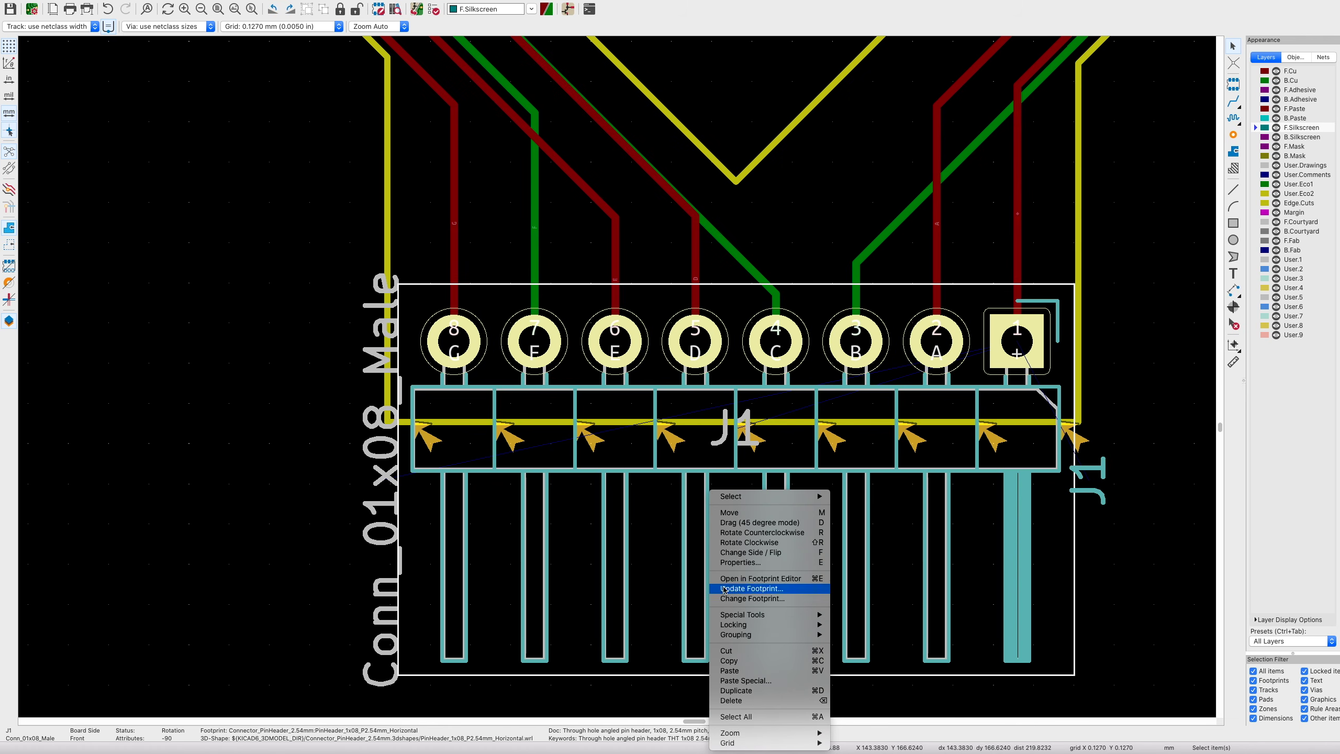
click(723, 580)
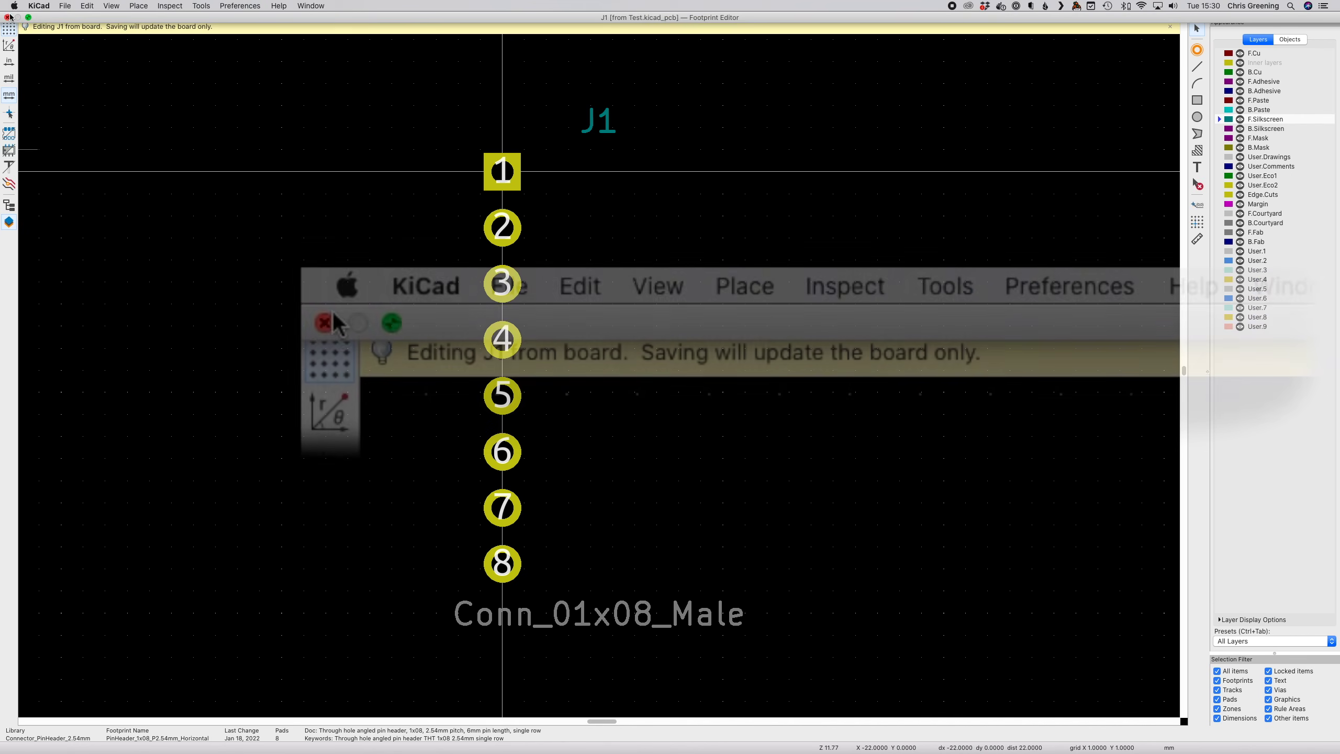
click(8, 16)
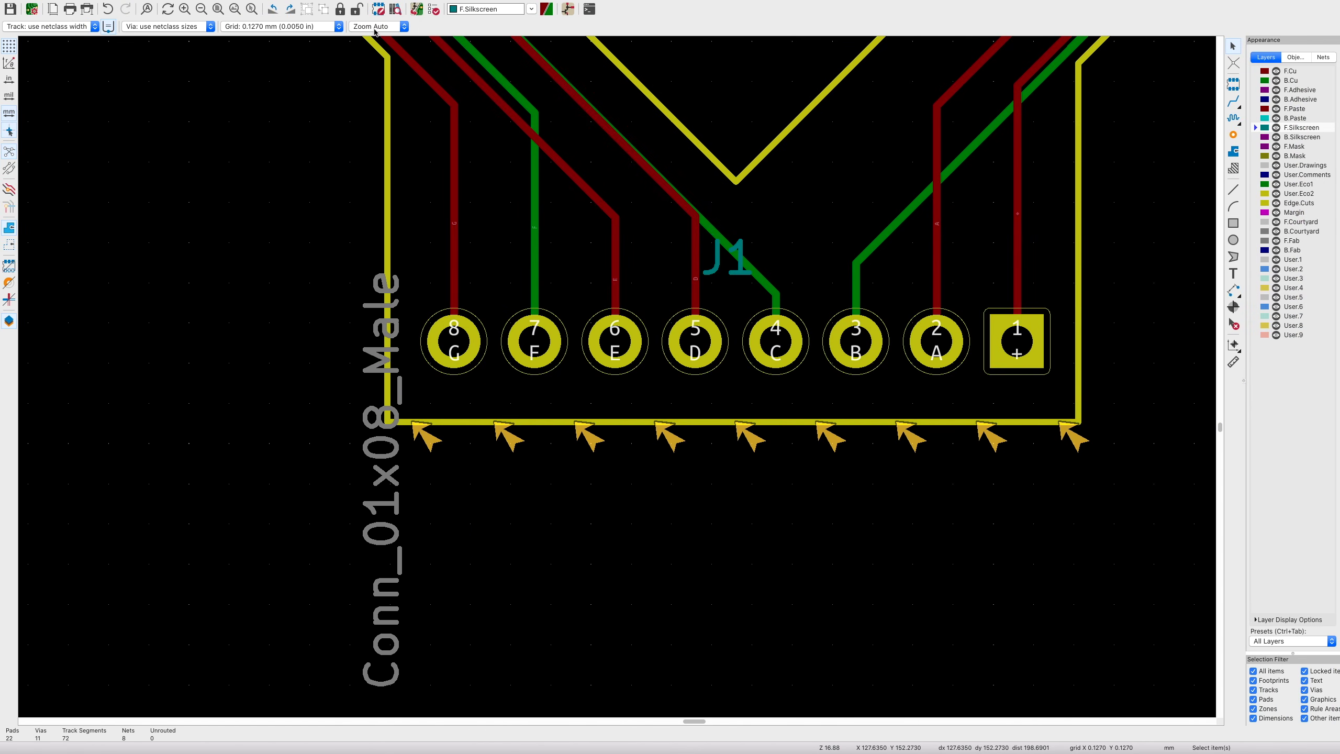
- Rerun the design rules check, now reporting 0 errors and 0 warnings
click(433, 10)
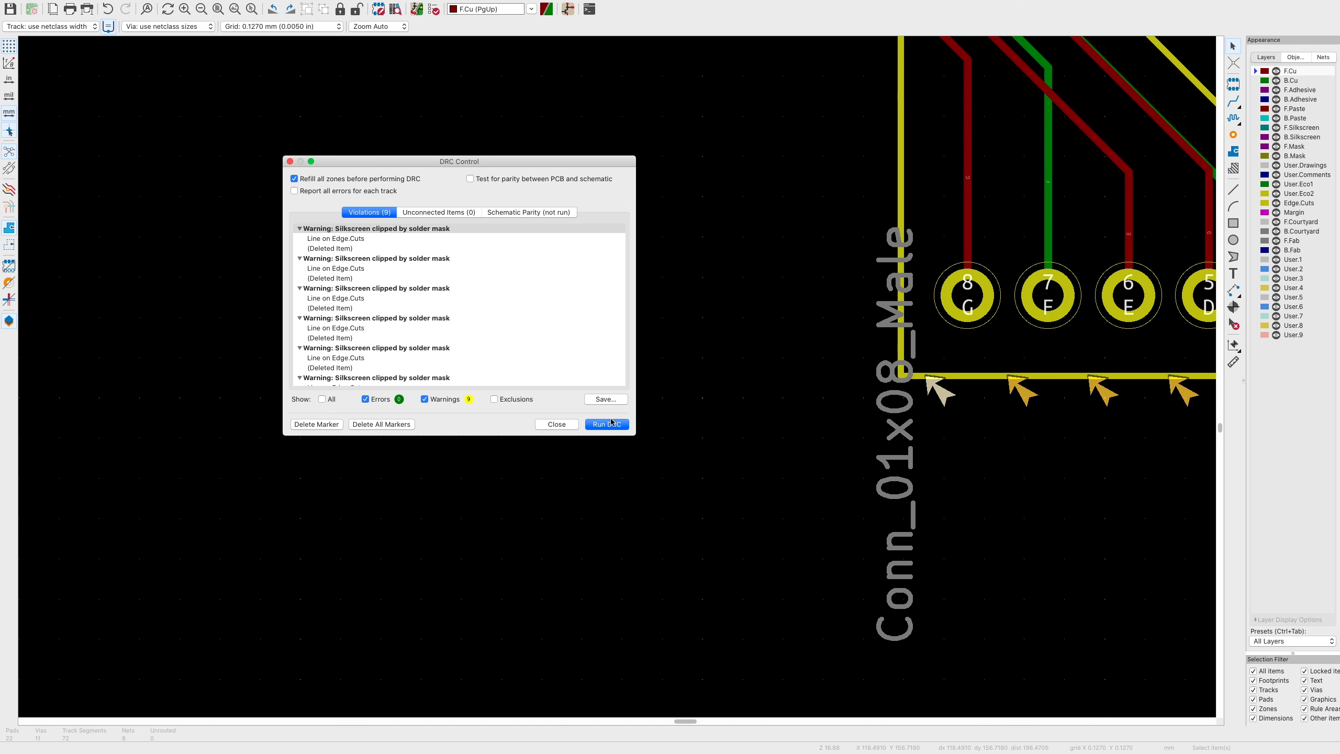
click(614, 425)
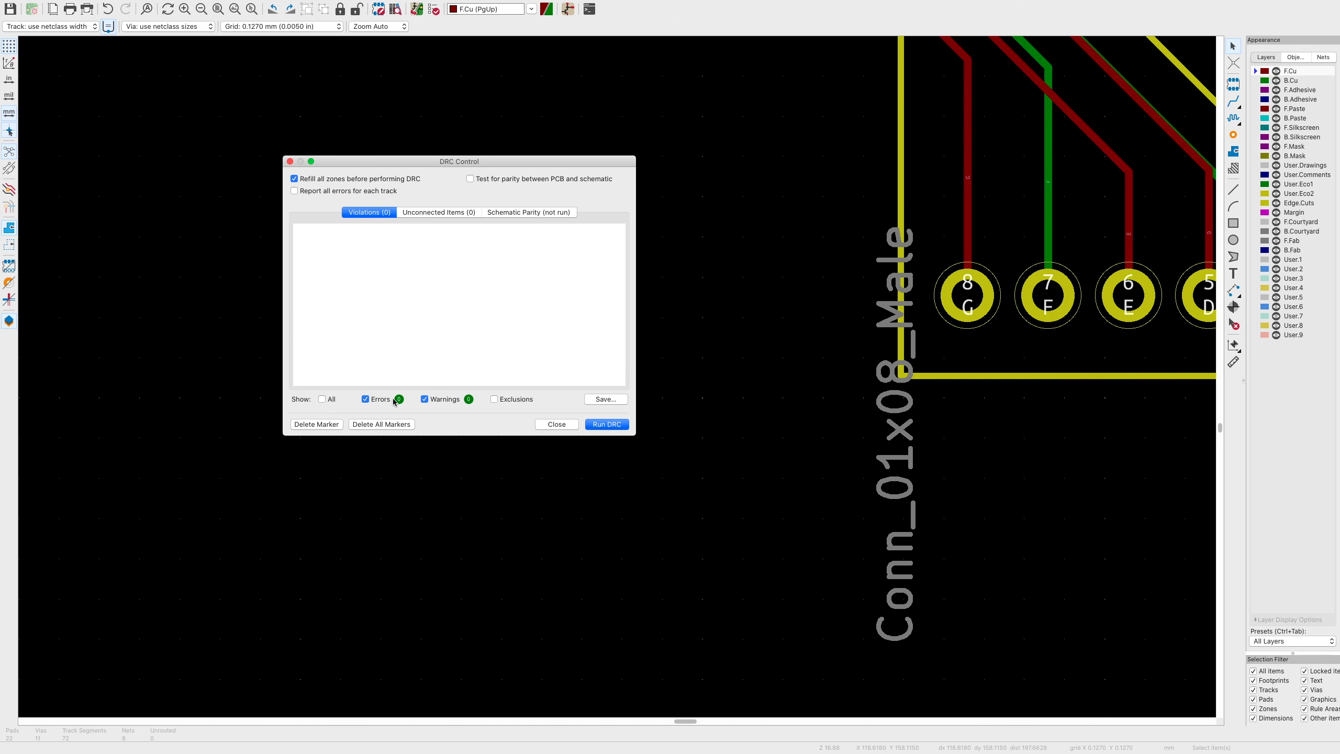
click(546, 420)
click(111, 5)
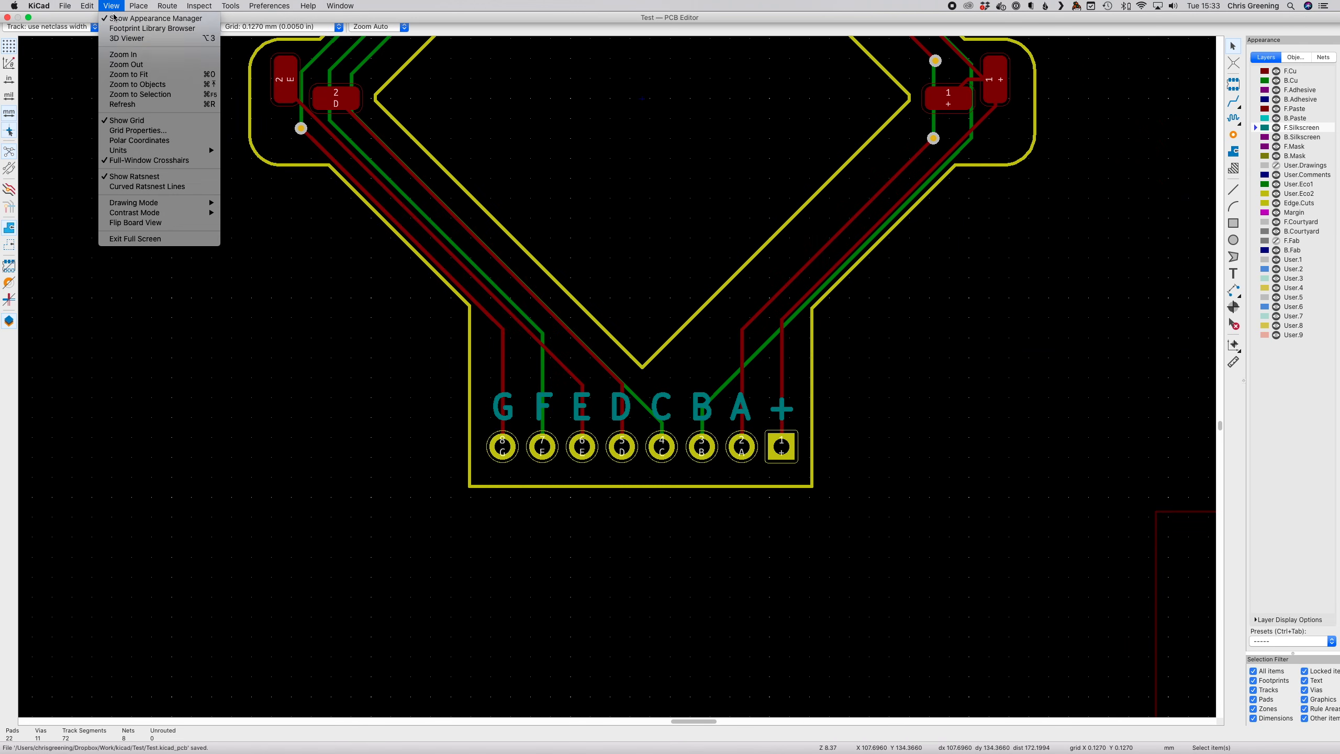
- Orbit the finished board in 3D, viewing it edge-on and near top-down
click(116, 38)
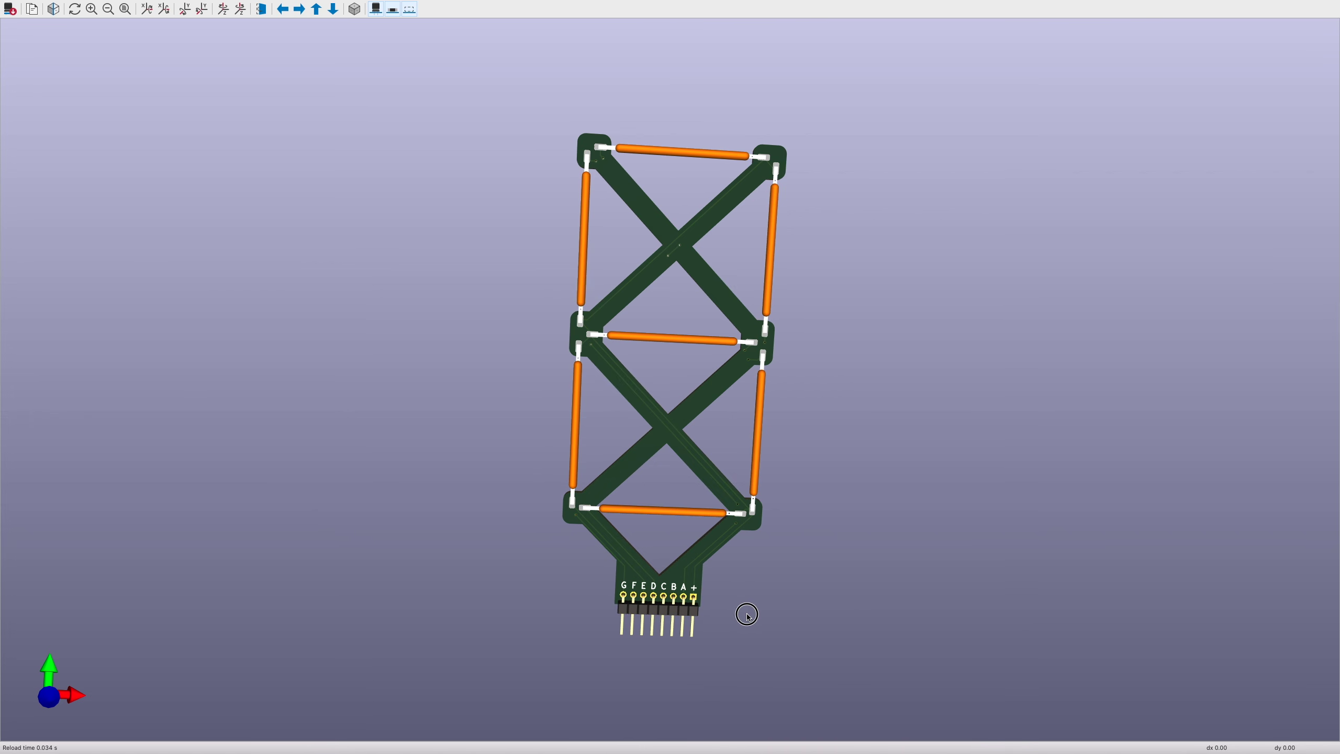
drag(747, 615, 788, 613)
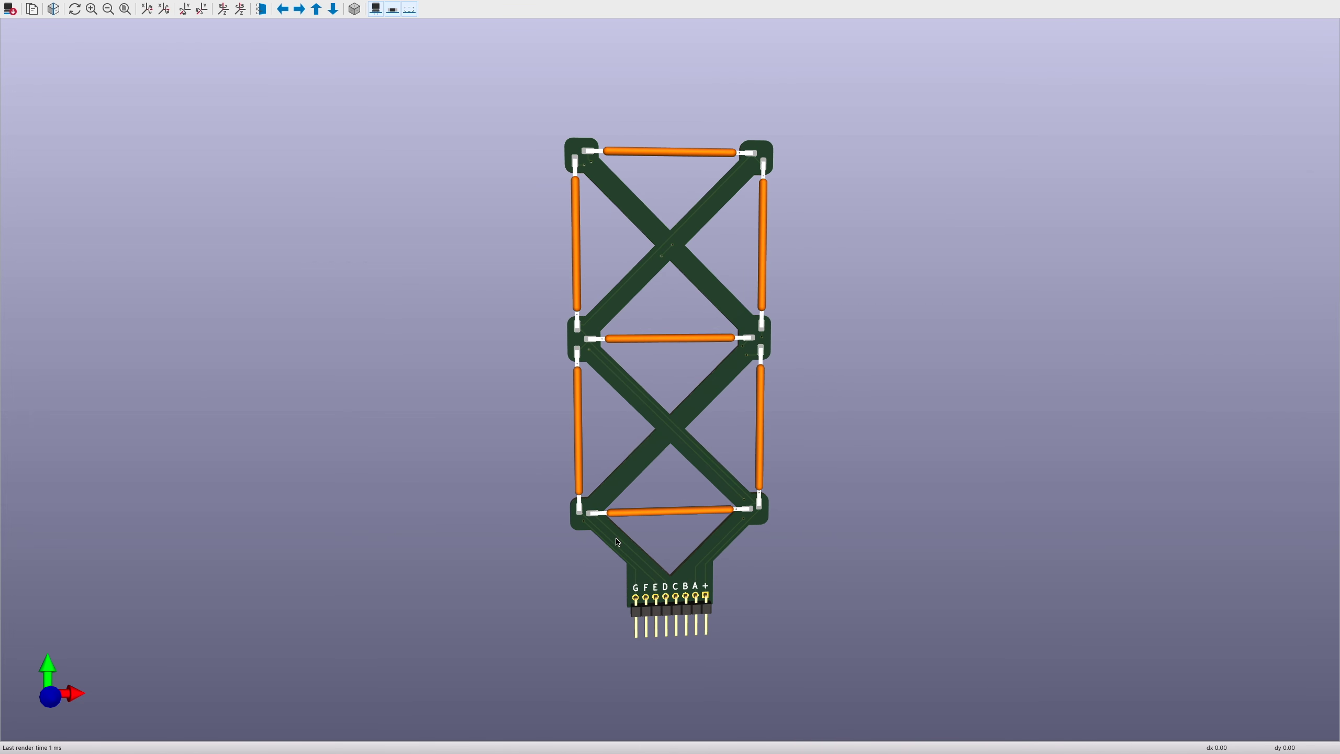
drag(556, 565, 1073, 413)
drag(824, 625, 822, 406)
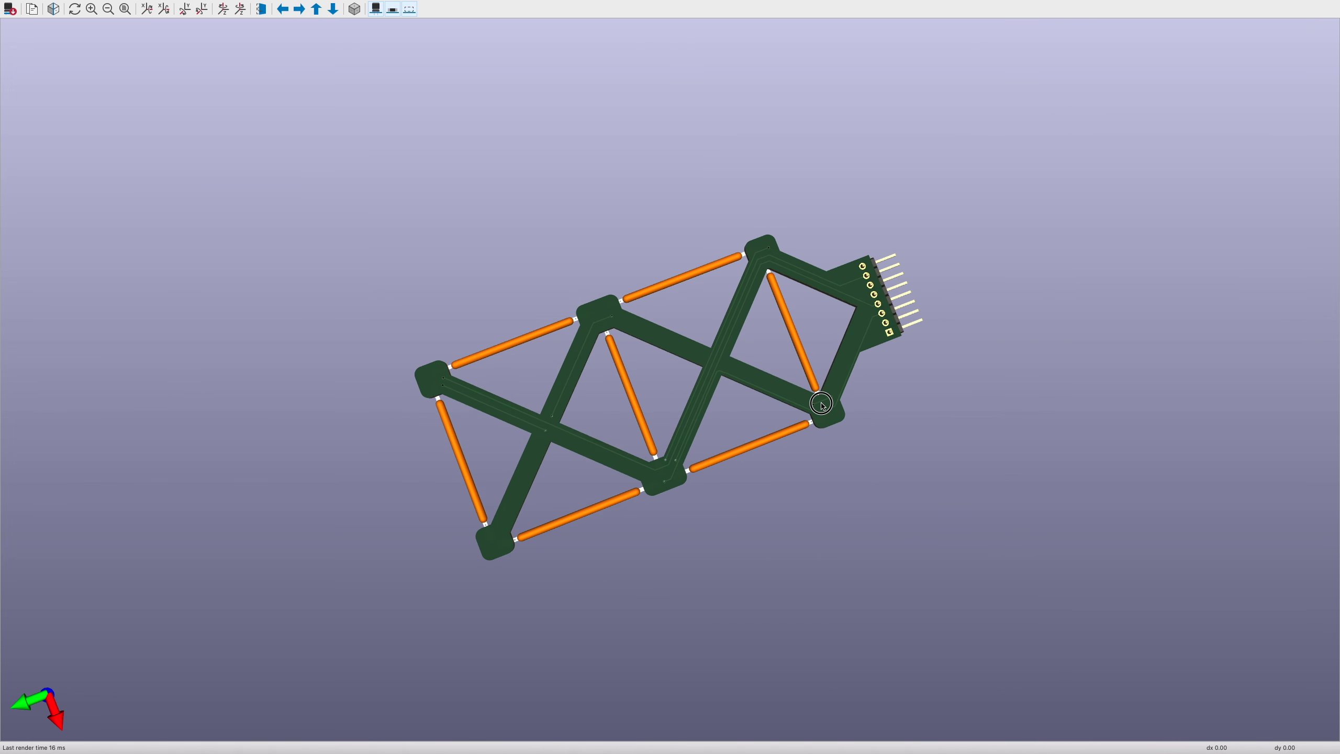
drag(817, 405, 585, 739)
drag(727, 450, 340, 742)
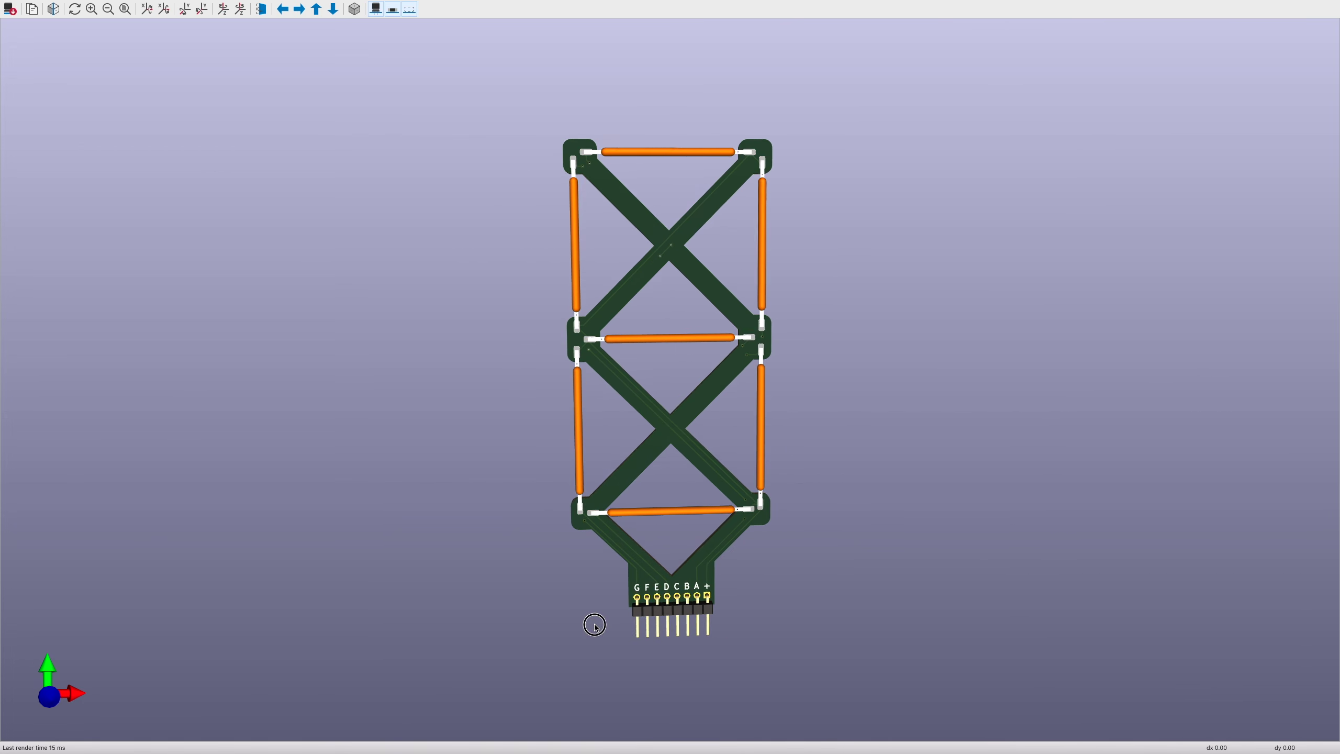